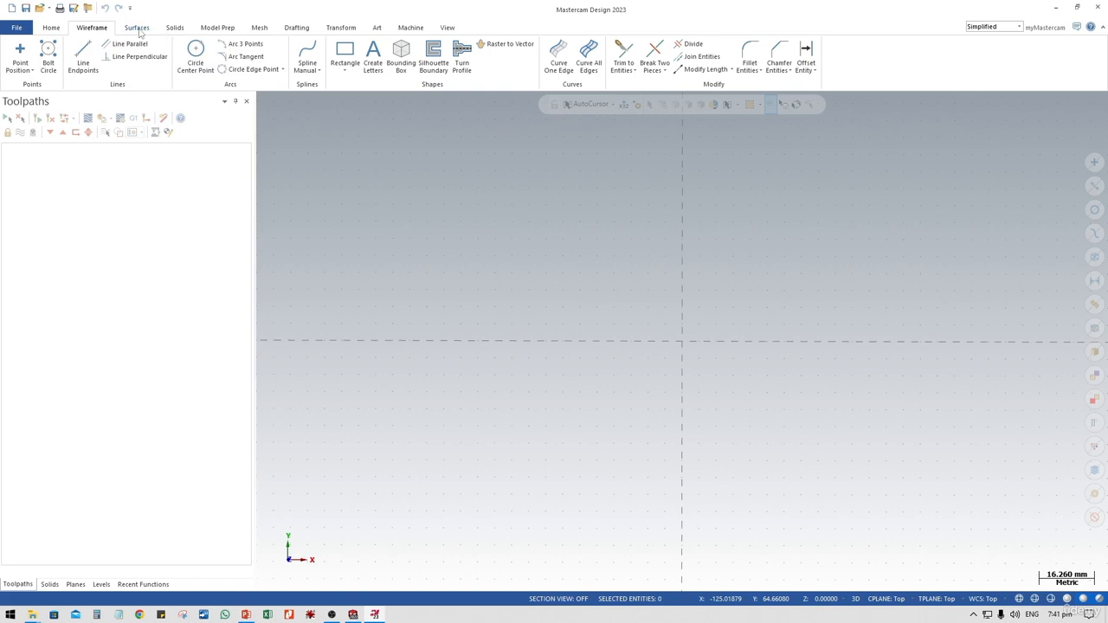
pyautogui.click(174, 28)
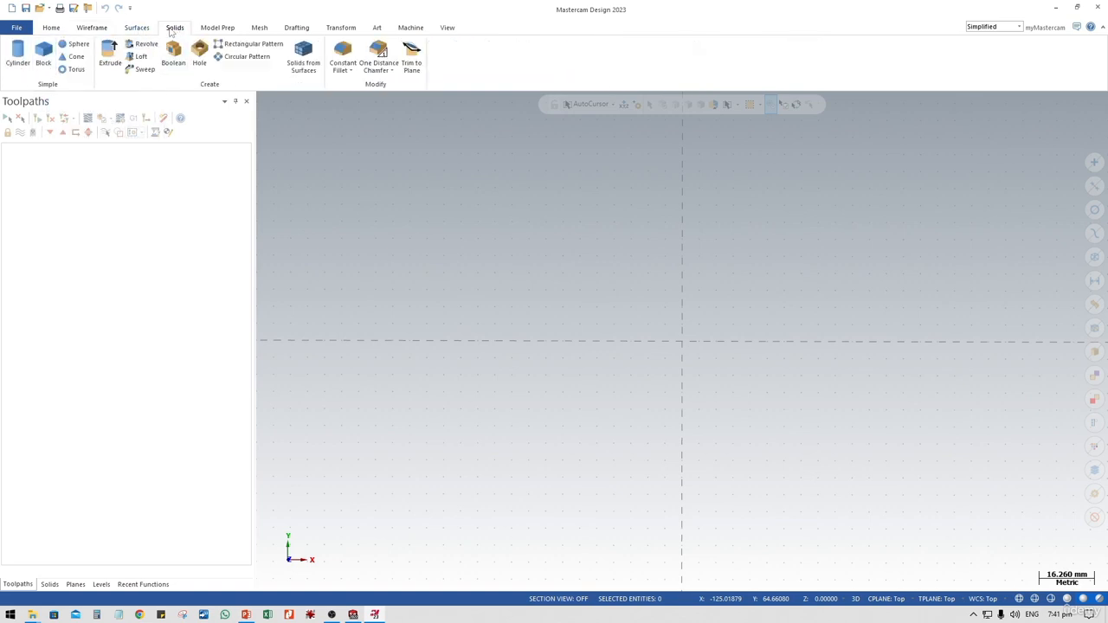
pyautogui.click(147, 31)
pyautogui.click(172, 31)
pyautogui.click(91, 28)
pyautogui.click(177, 30)
pyautogui.click(208, 28)
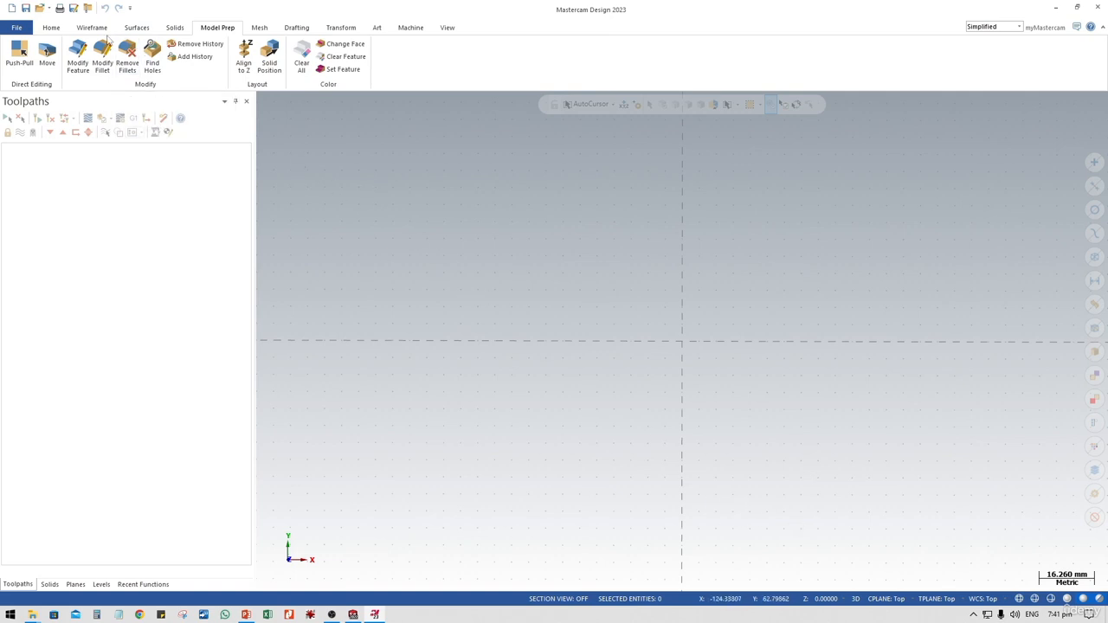
# - Draw a rectangle about 183 by 114 mm, anchored by its center at the origin
pyautogui.click(92, 28)
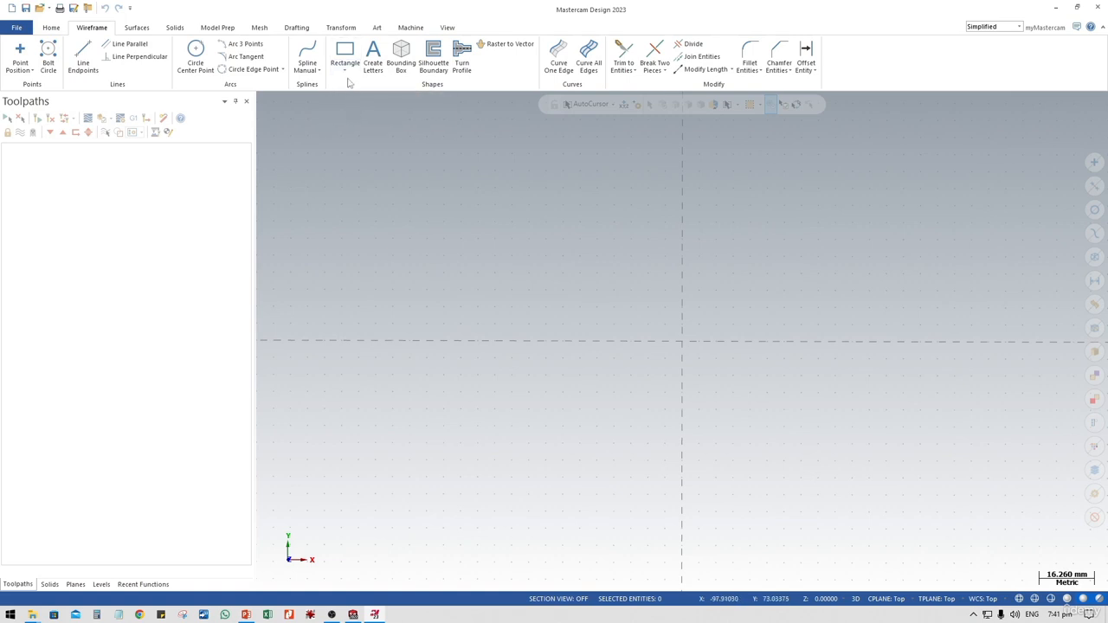
pyautogui.click(350, 77)
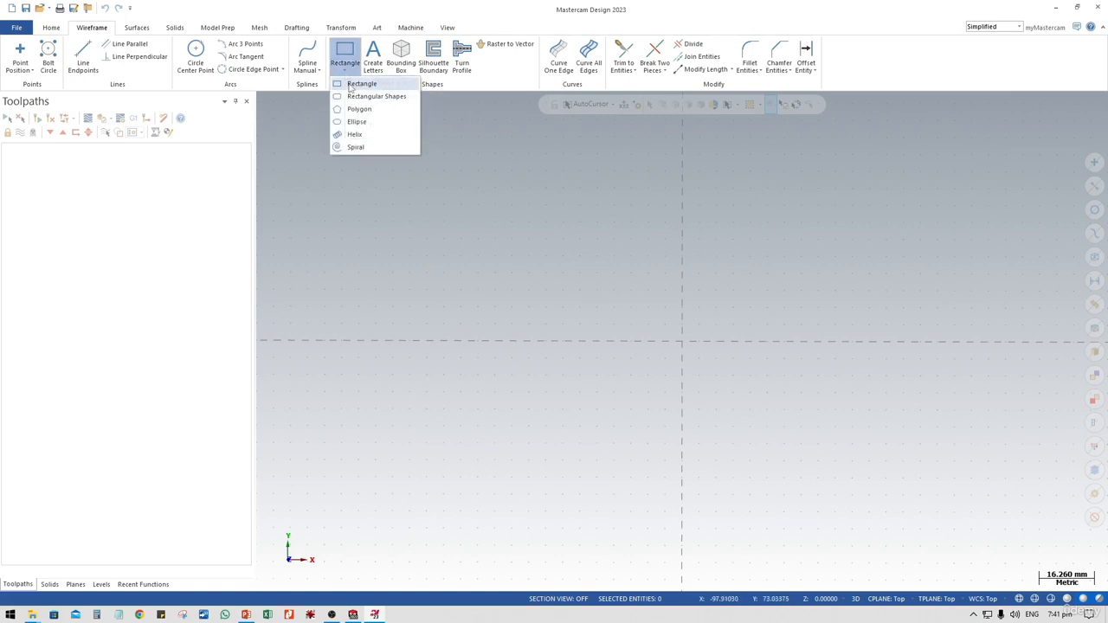
pyautogui.click(351, 85)
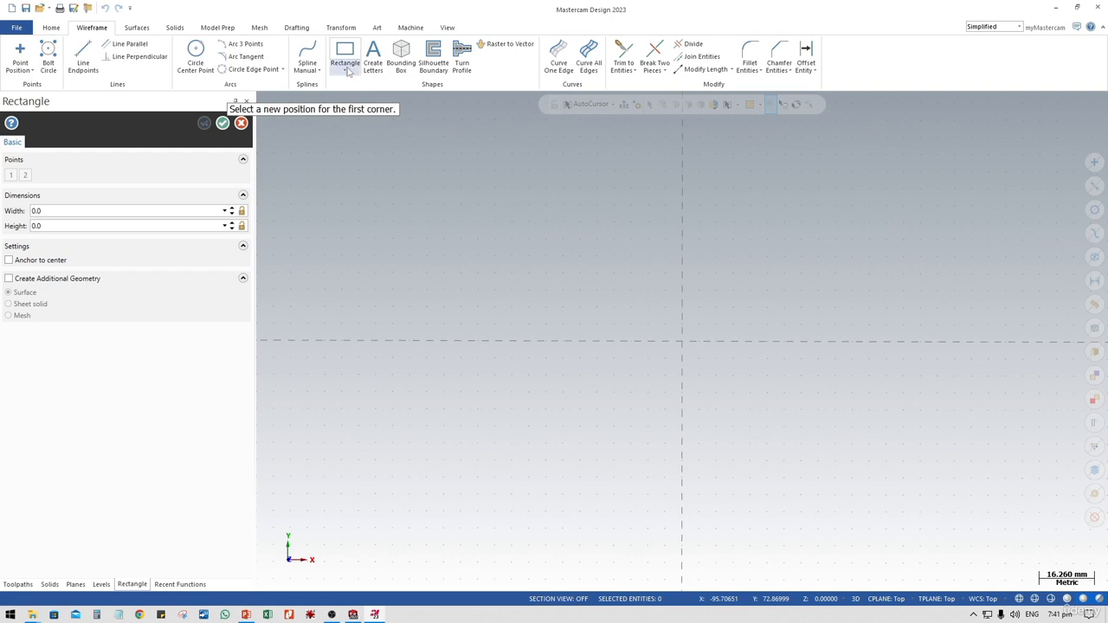
pyautogui.click(15, 262)
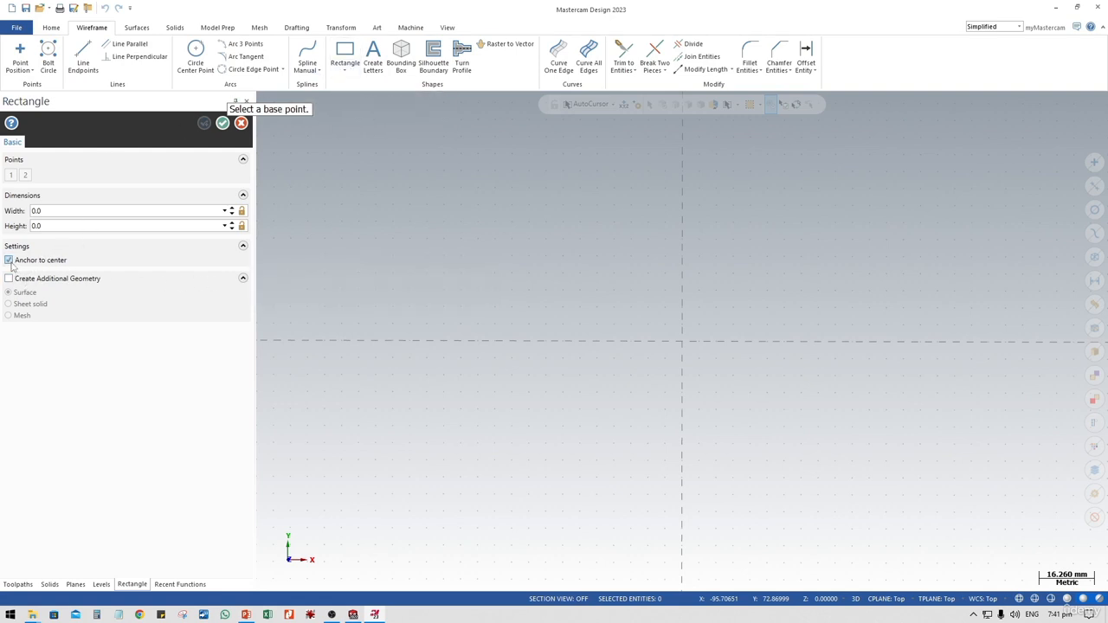
pyautogui.click(682, 342)
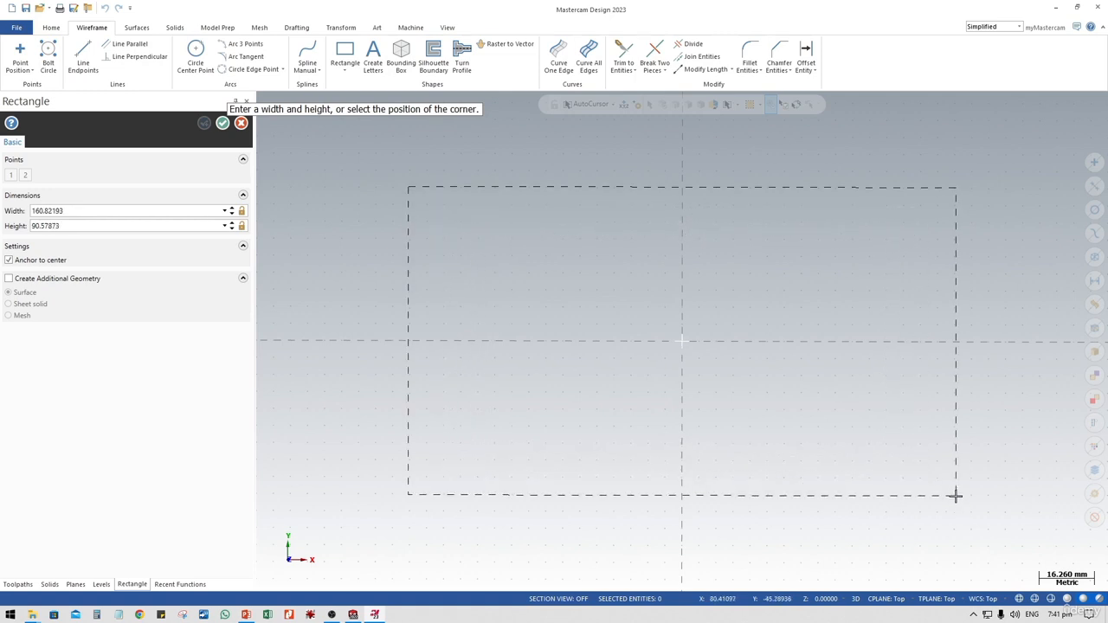
pyautogui.click(993, 534)
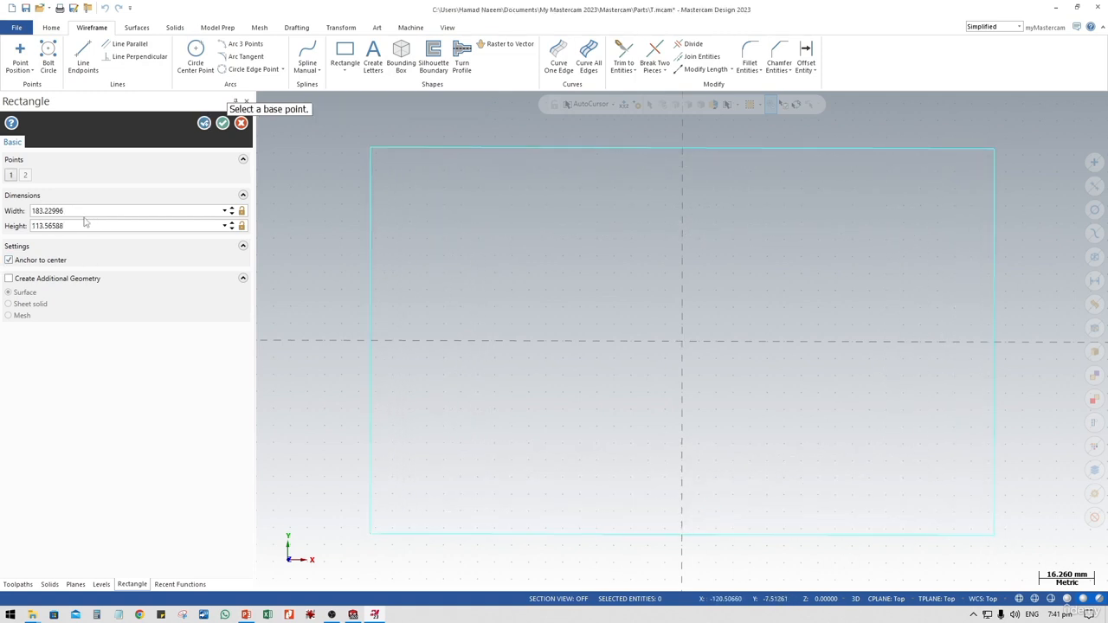
# - Set the rectangle's width to 150 mm and its height to 100 mm, and accept it
pyautogui.moveTo(94, 210); pyautogui.dragTo(36, 213)
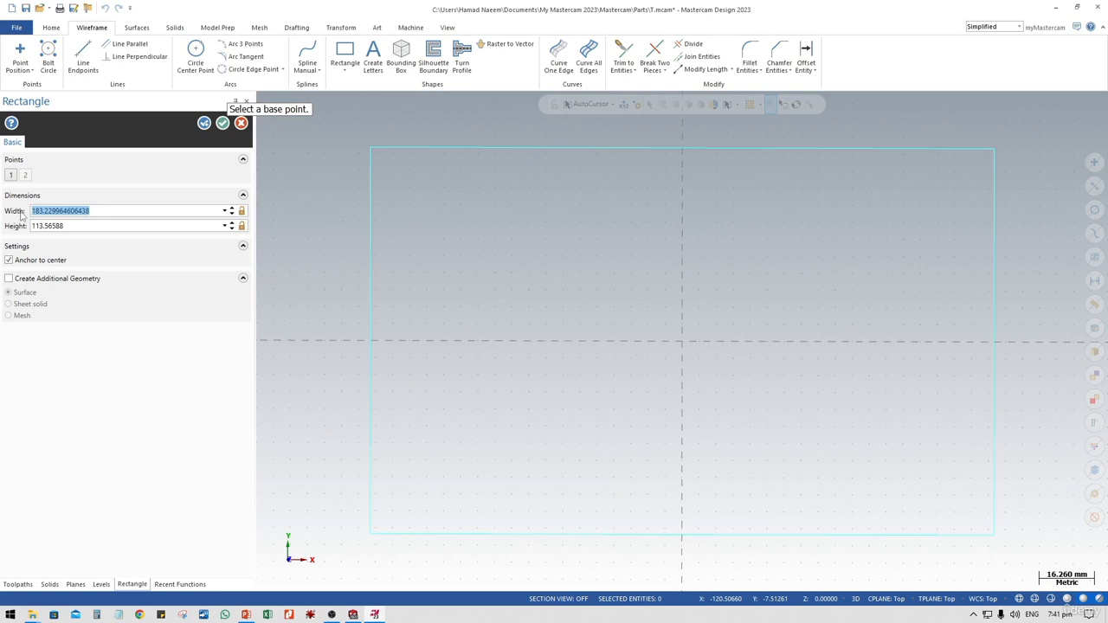
pyautogui.write('15')
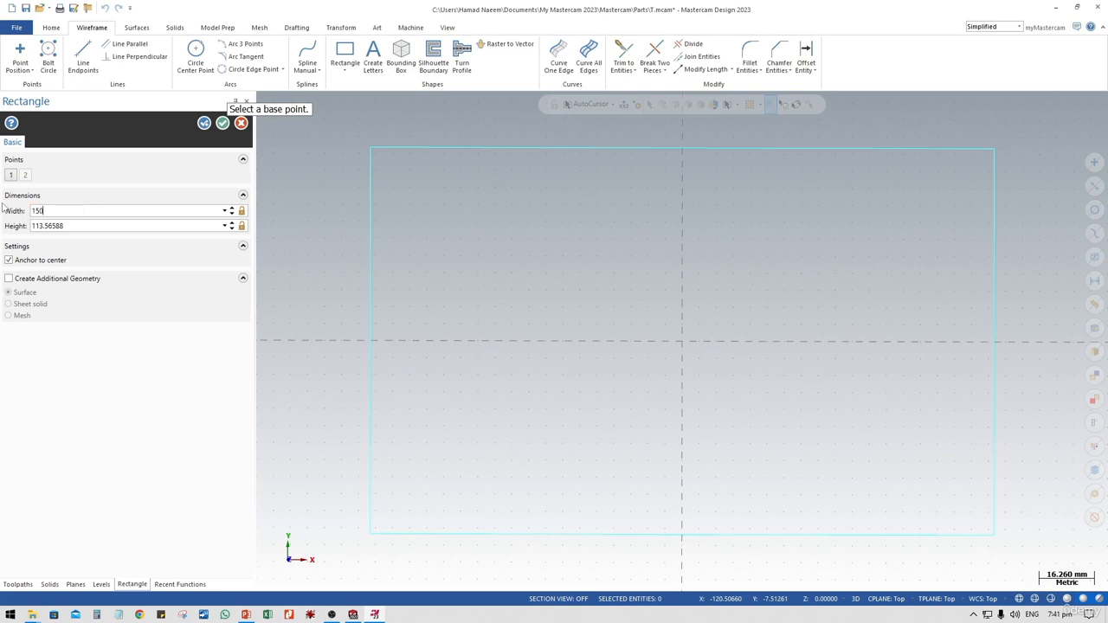
pyautogui.write('0')
pyautogui.press('Return')
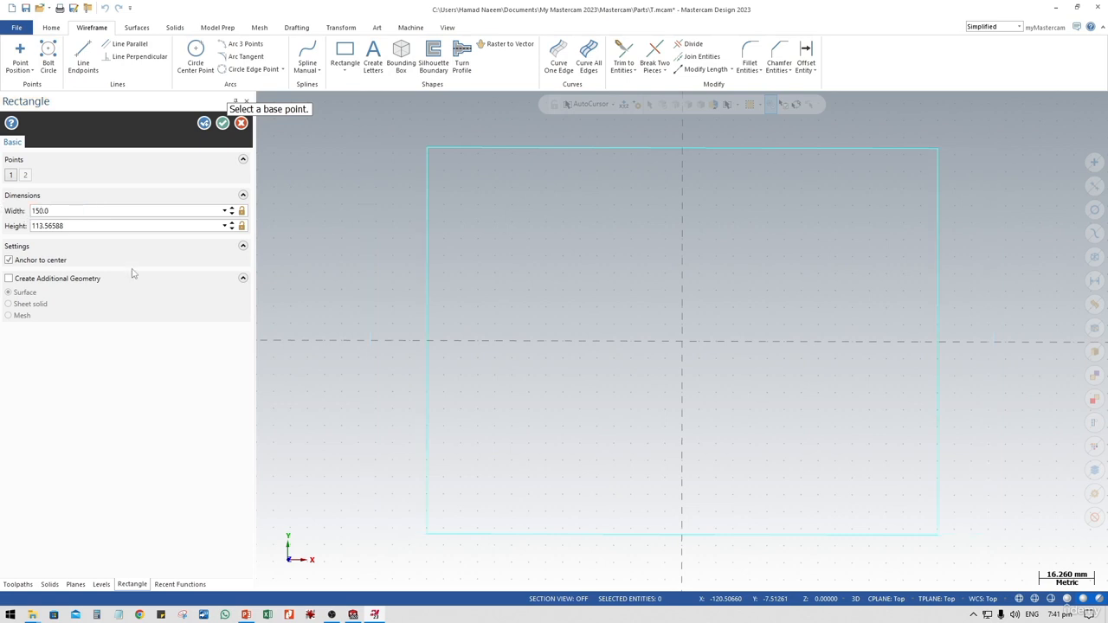
pyautogui.moveTo(78, 229); pyautogui.dragTo(3, 226)
pyautogui.write('100')
pyautogui.press('Return')
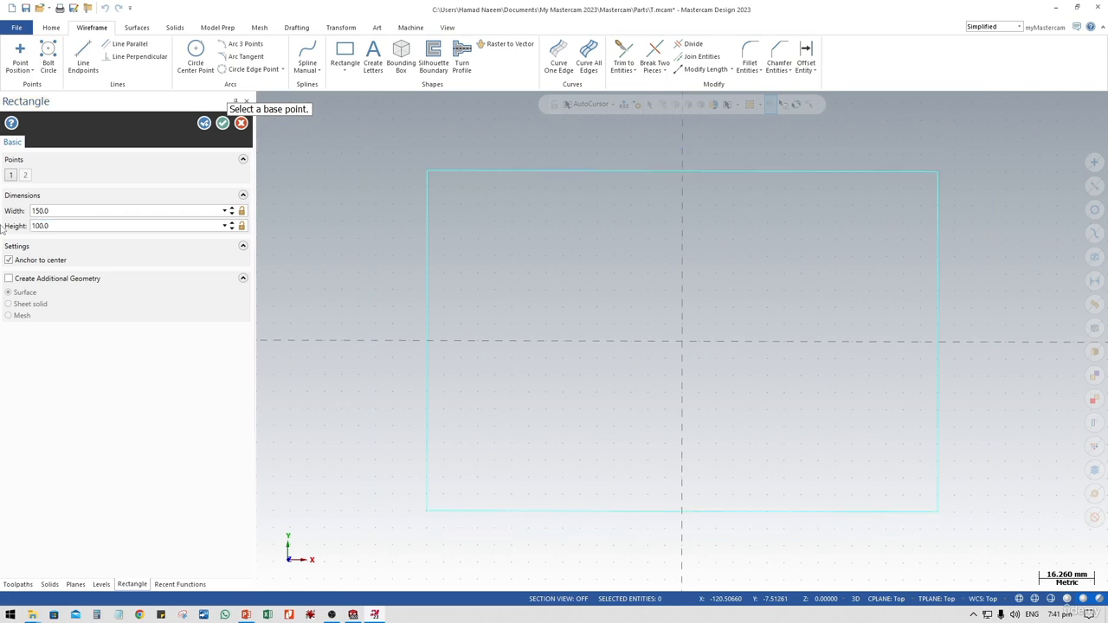
pyautogui.click(222, 123)
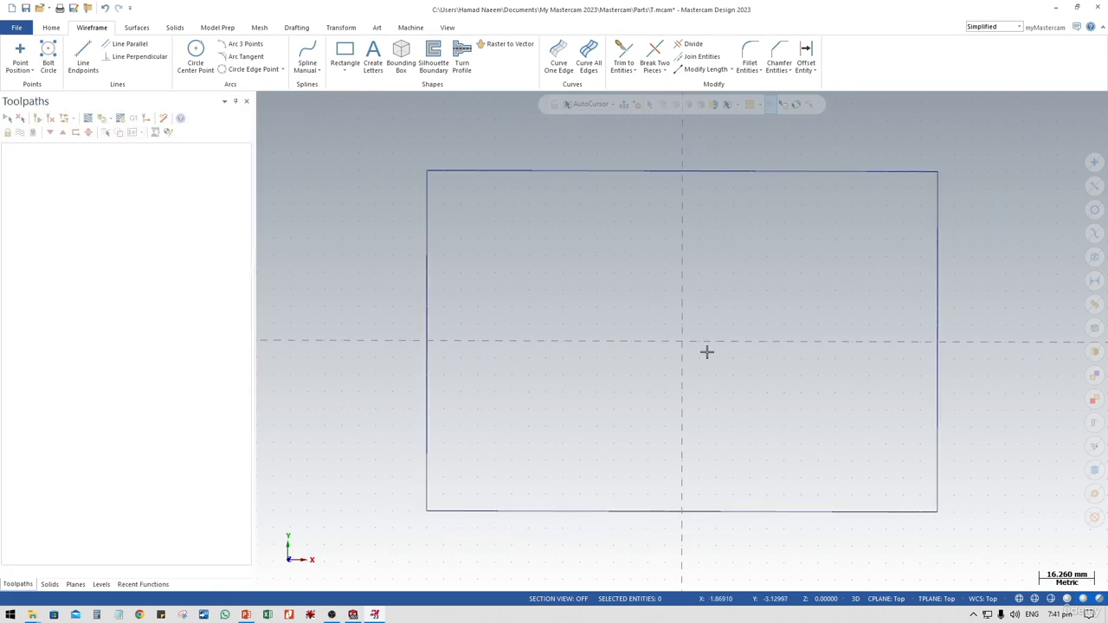
# - Draw a center-point circle at the origin with a diameter of 50 mm
pyautogui.moveTo(697, 401); pyautogui.dragTo(717, 320, button='middle')
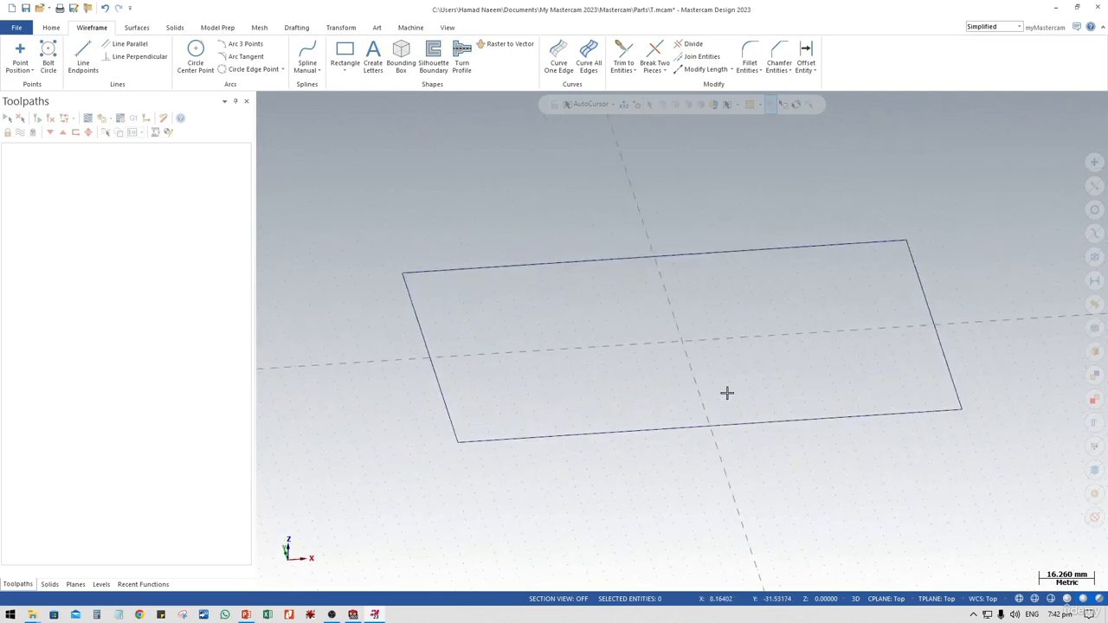
pyautogui.moveTo(712, 383)
pyautogui.mouseDown(button='middle')
pyautogui.moveTo(714, 407)
pyautogui.moveTo(732, 393)
pyautogui.mouseUp(button='middle')
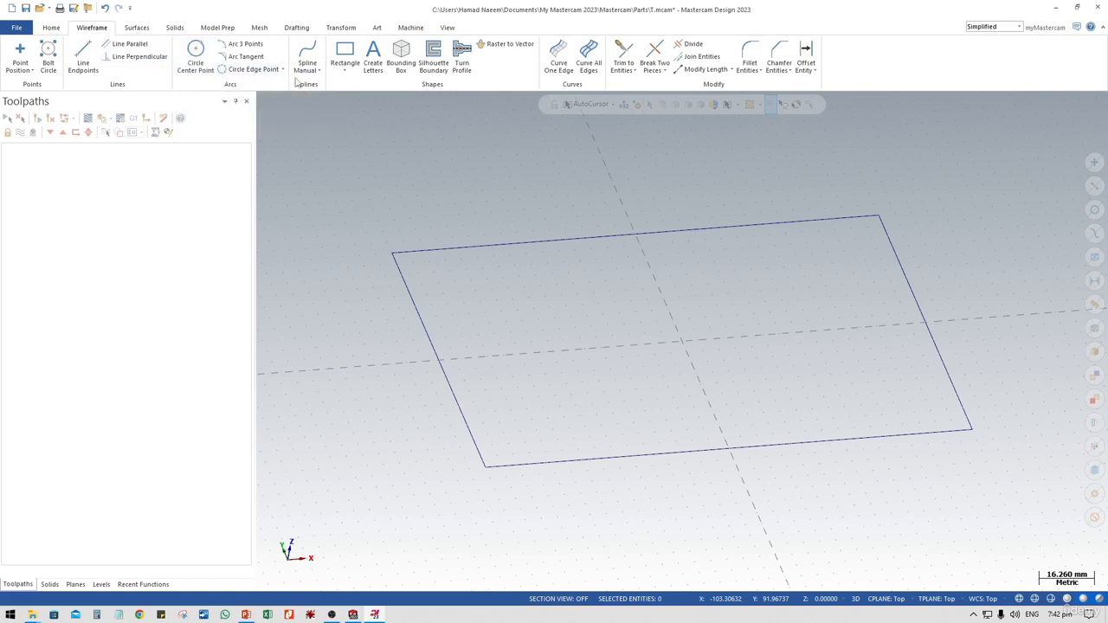
pyautogui.click(196, 57)
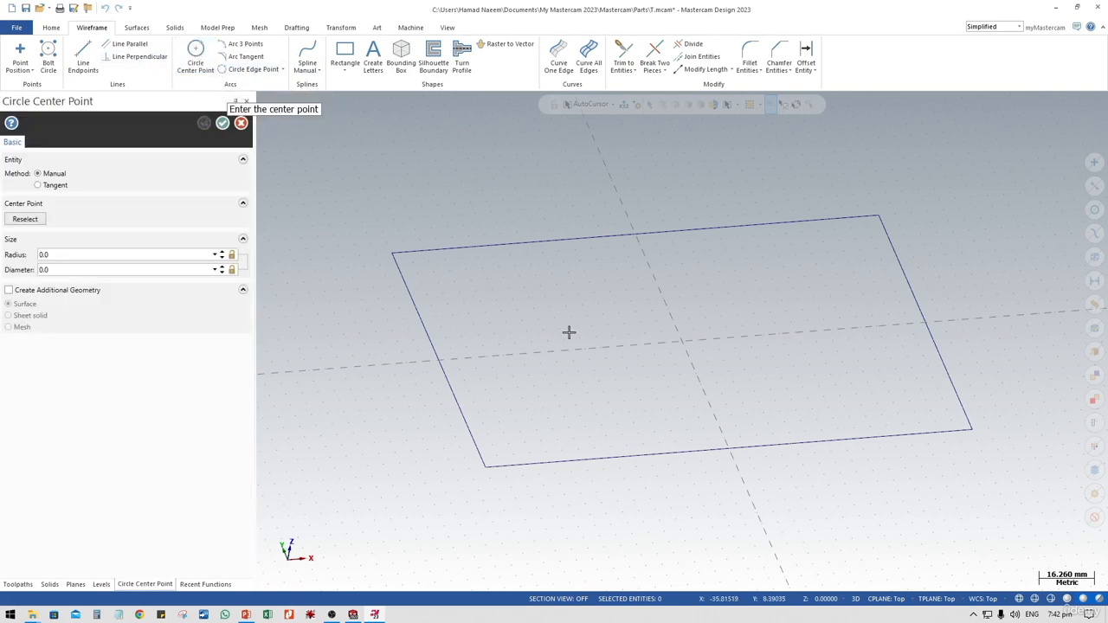
pyautogui.click(682, 342)
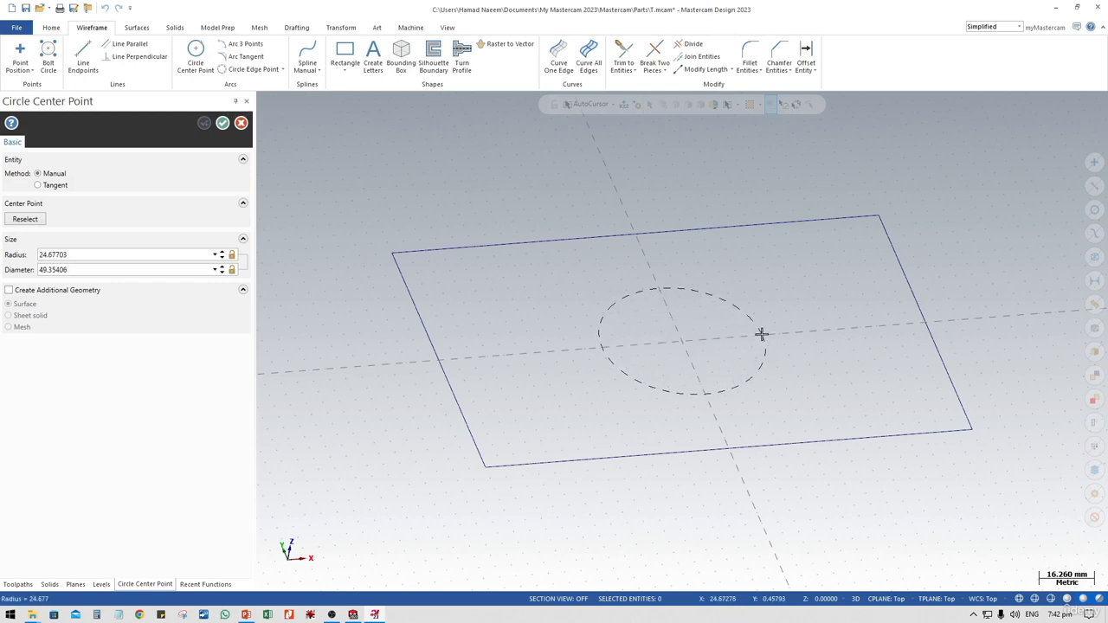
pyautogui.click(759, 334)
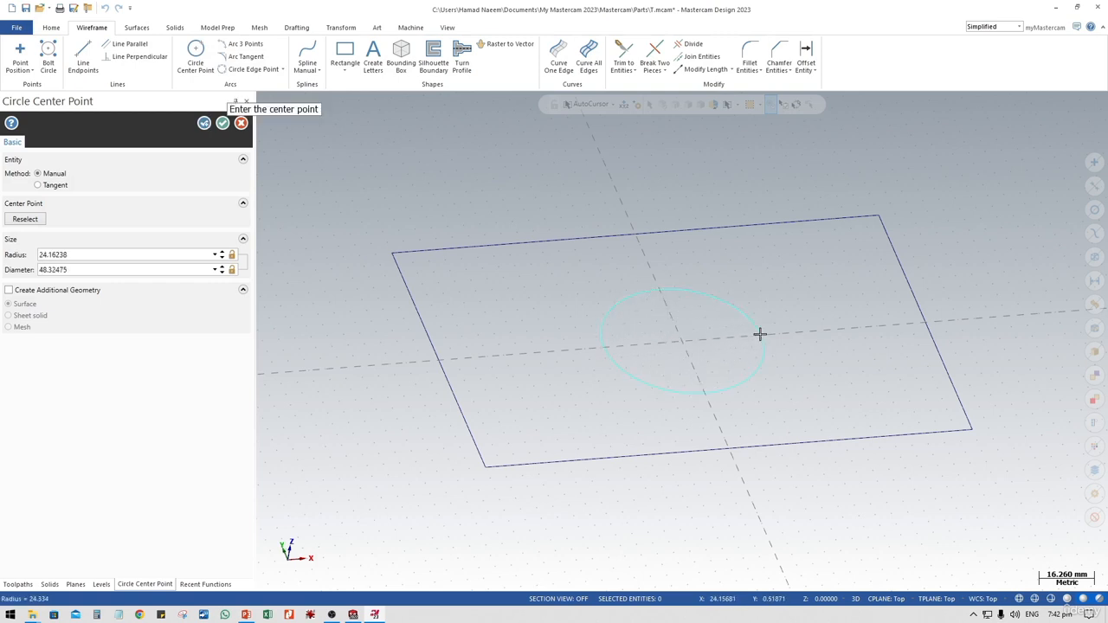
pyautogui.doubleClick(104, 270)
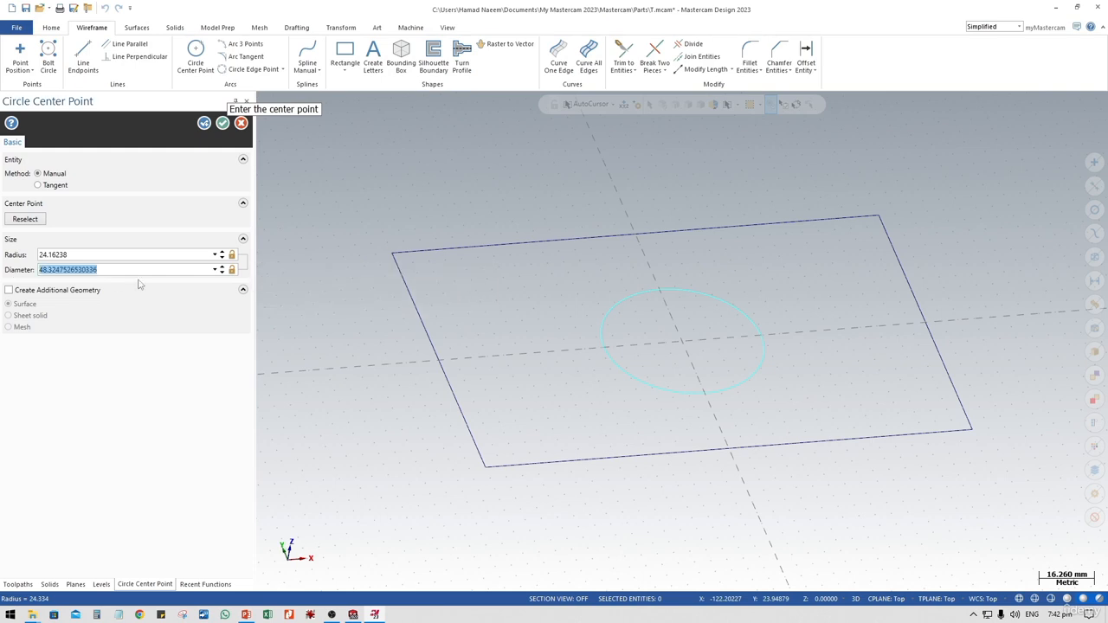
pyautogui.write('50.0')
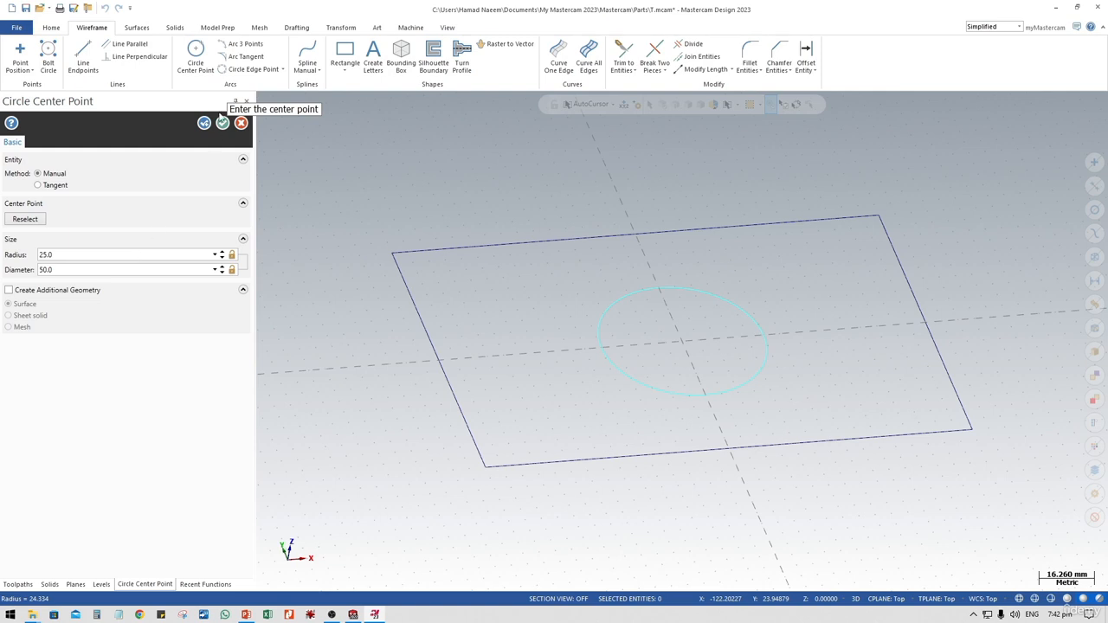
pyautogui.click(223, 124)
# - Start a solid extrusion using the rectangle as the only chain, leaving the circle out
pyautogui.moveTo(598, 427); pyautogui.dragTo(563, 451, button='middle')
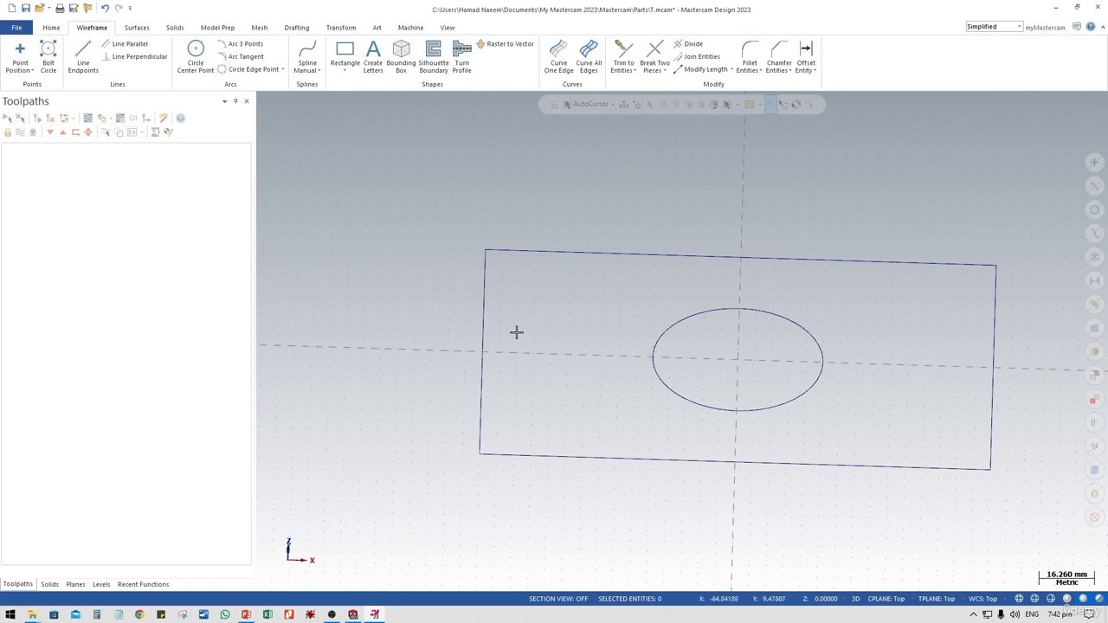
pyautogui.click(176, 28)
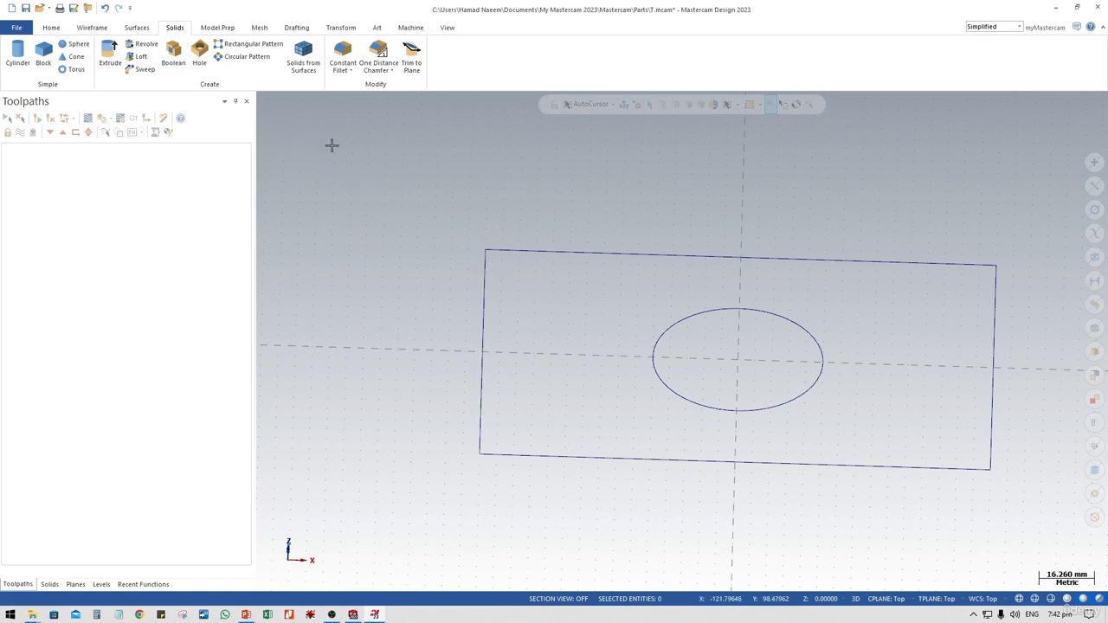
pyautogui.click(110, 57)
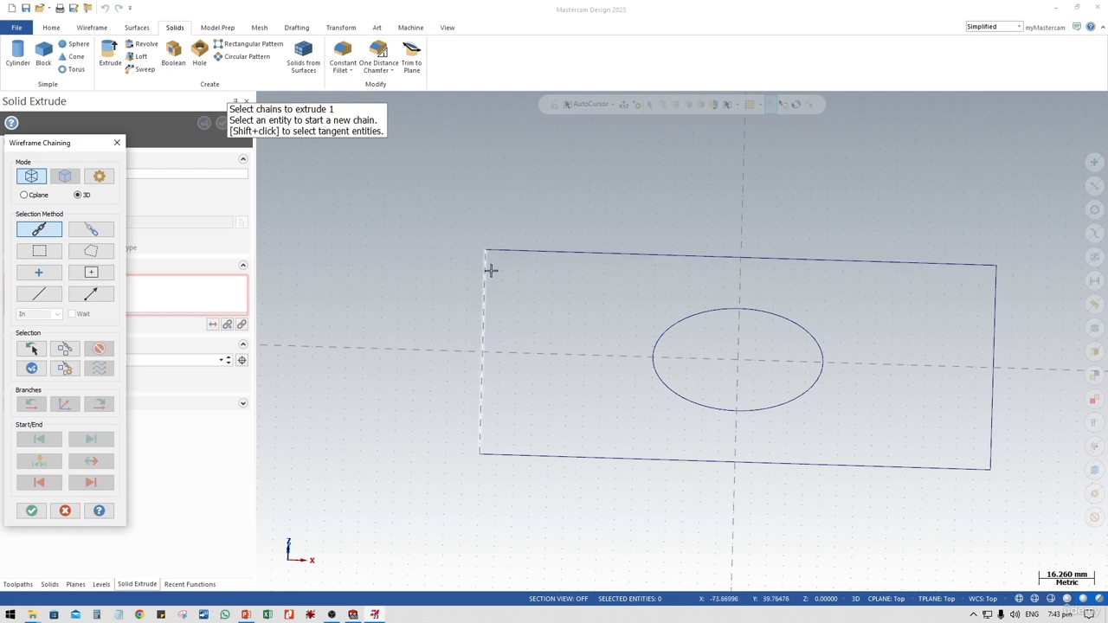
pyautogui.click(495, 254)
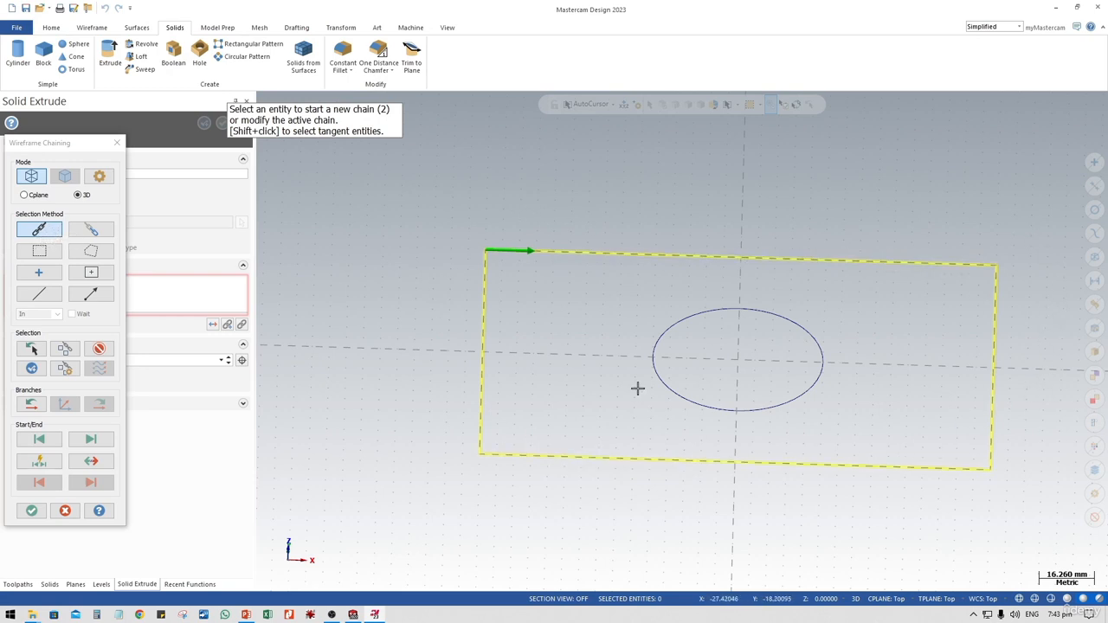
pyautogui.click(32, 511)
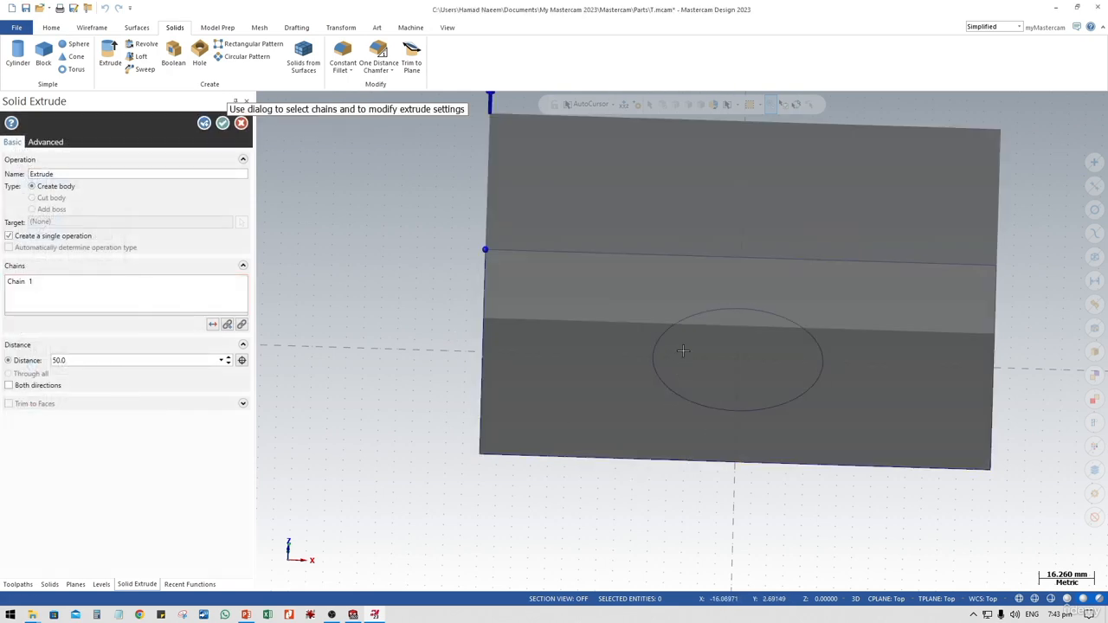
# - Display the extruded block preview as shaded with outlined edges
pyautogui.scroll(-7, 683, 351)
pyautogui.moveTo(694, 386)
pyautogui.mouseDown(button='middle')
pyautogui.moveTo(705, 323)
pyautogui.moveTo(738, 358)
pyautogui.moveTo(719, 353)
pyautogui.mouseUp(button='middle')
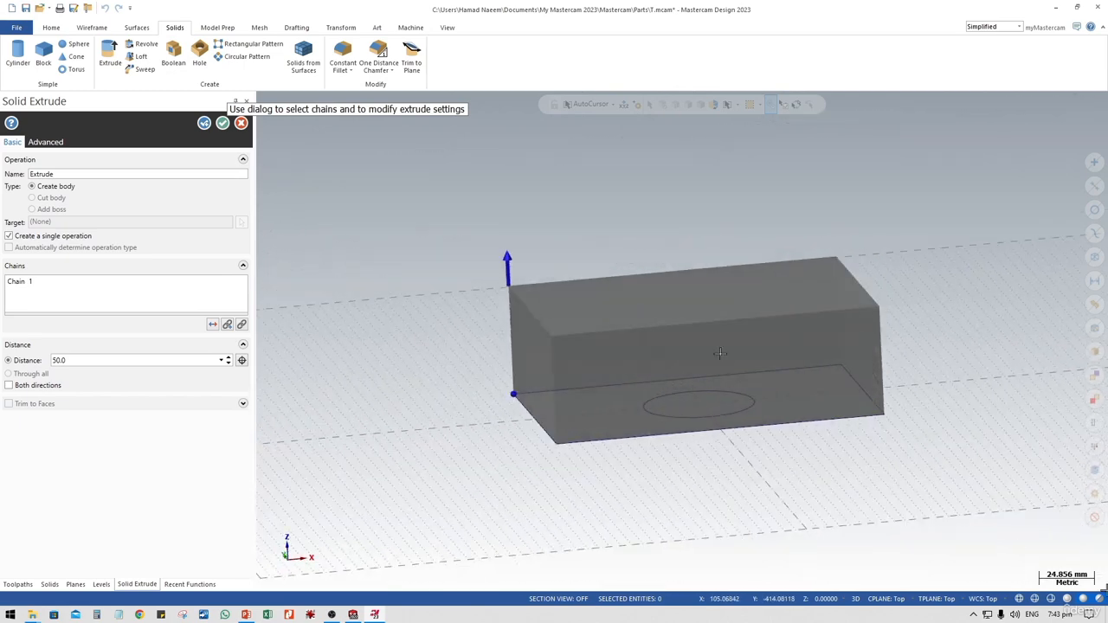
pyautogui.click(1067, 599)
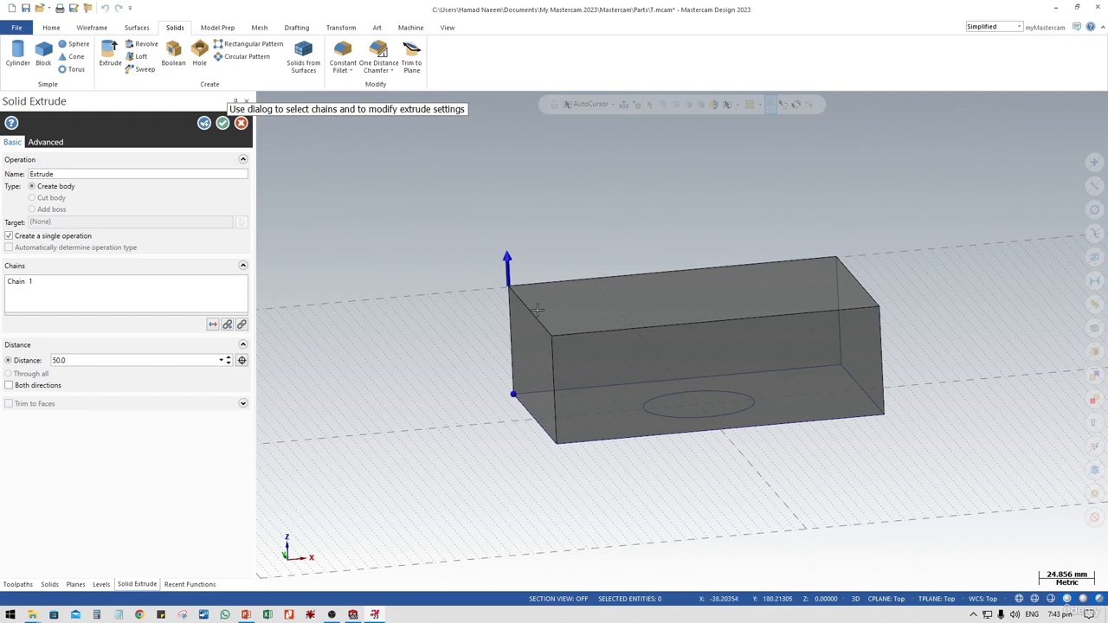
# - Stretch the block's extrusion distance to 100 mm with the graphical arrow and ruler
pyautogui.click(509, 264)
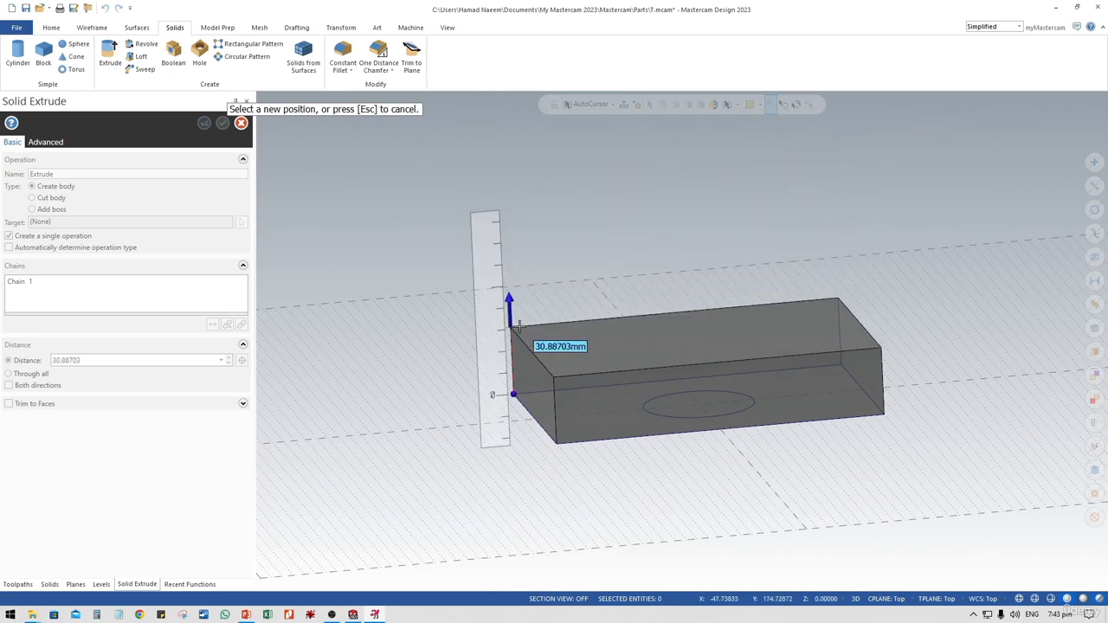
pyautogui.moveTo(511, 312); pyautogui.dragTo(506, 301, button='middle')
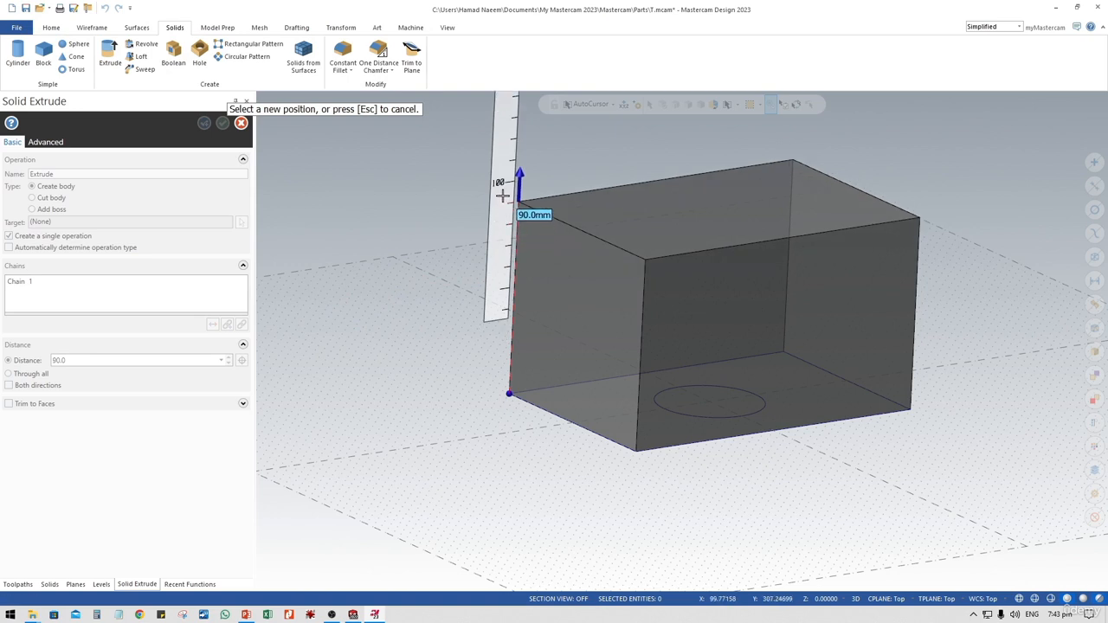
pyautogui.click(500, 184)
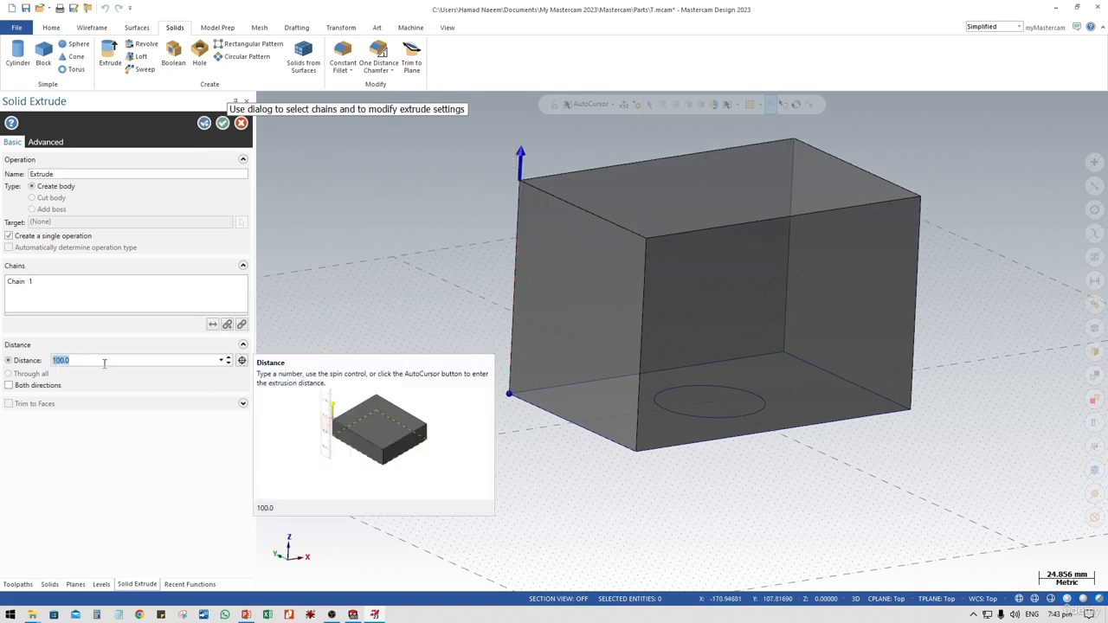
# - Create the block as a new body by extruding the rectangle 50 mm in the reversed, downward Z direction
pyautogui.press('Return')
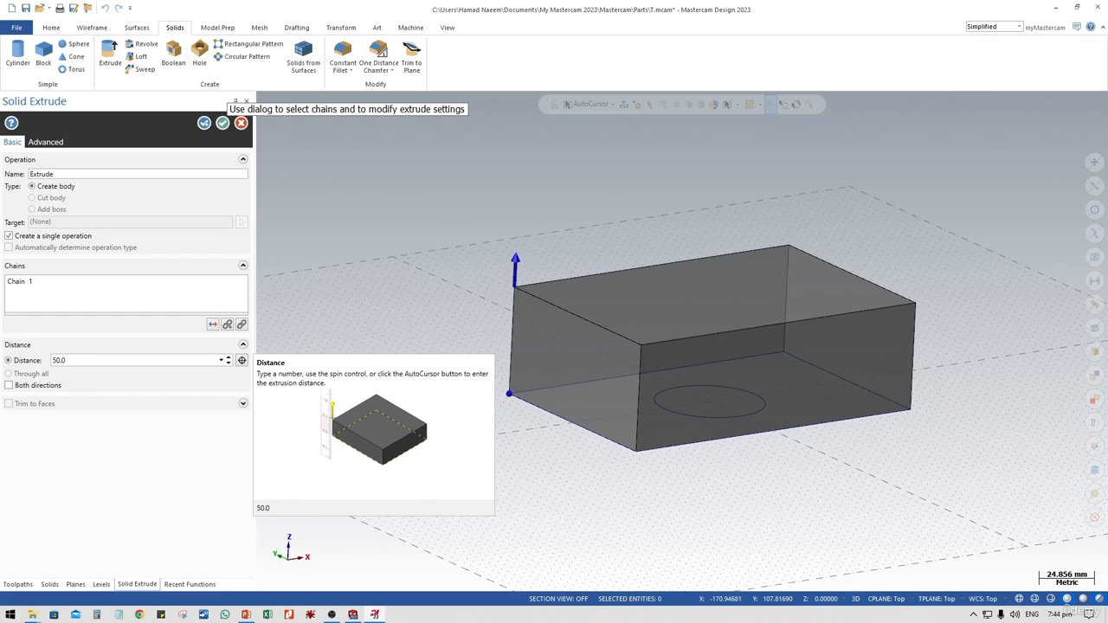
pyautogui.moveTo(685, 450)
pyautogui.mouseDown(button='middle')
pyautogui.moveTo(671, 459)
pyautogui.moveTo(625, 446)
pyautogui.mouseUp(button='middle')
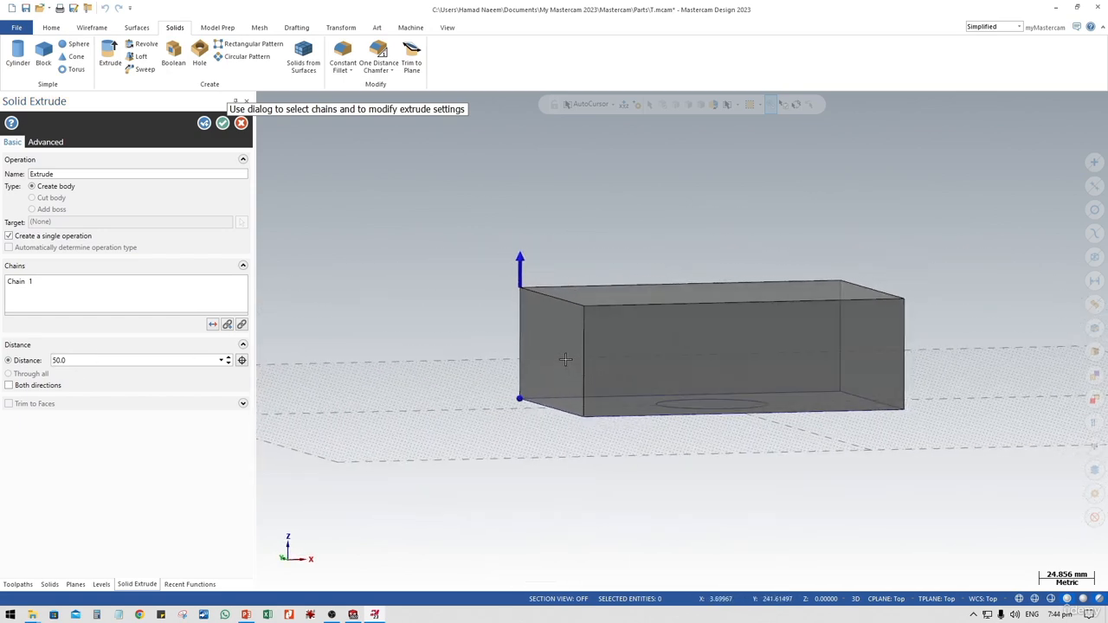
pyautogui.click(213, 325)
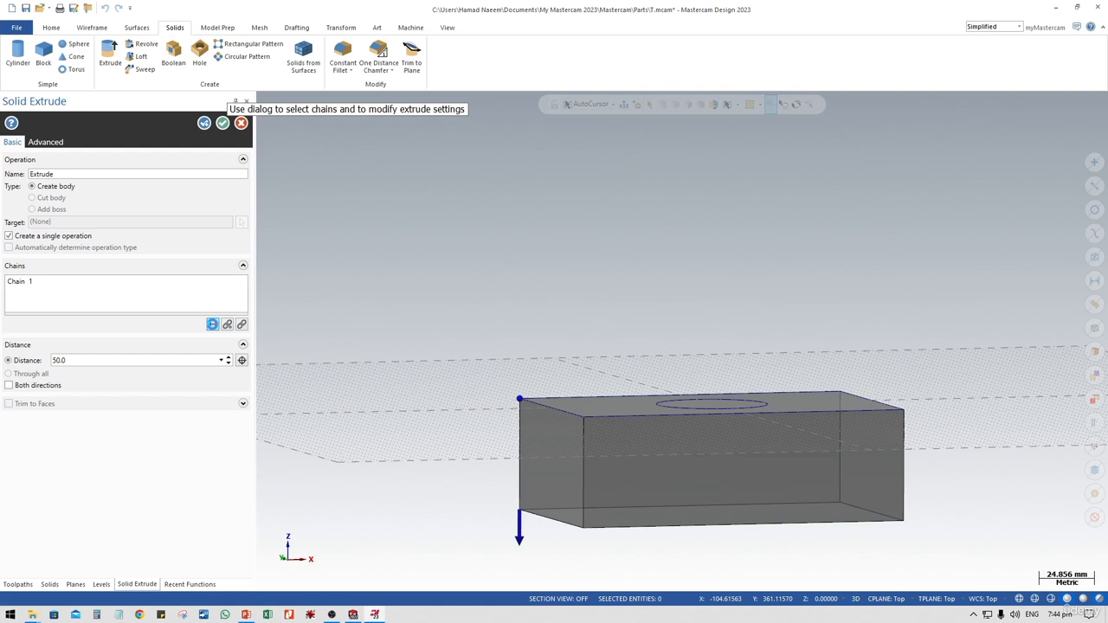
pyautogui.click(212, 324)
pyautogui.click(212, 325)
pyautogui.click(204, 123)
# - Start a new solid extrusion using only the circle on the block's upper face as the chain
pyautogui.moveTo(586, 425); pyautogui.dragTo(638, 407, button='middle')
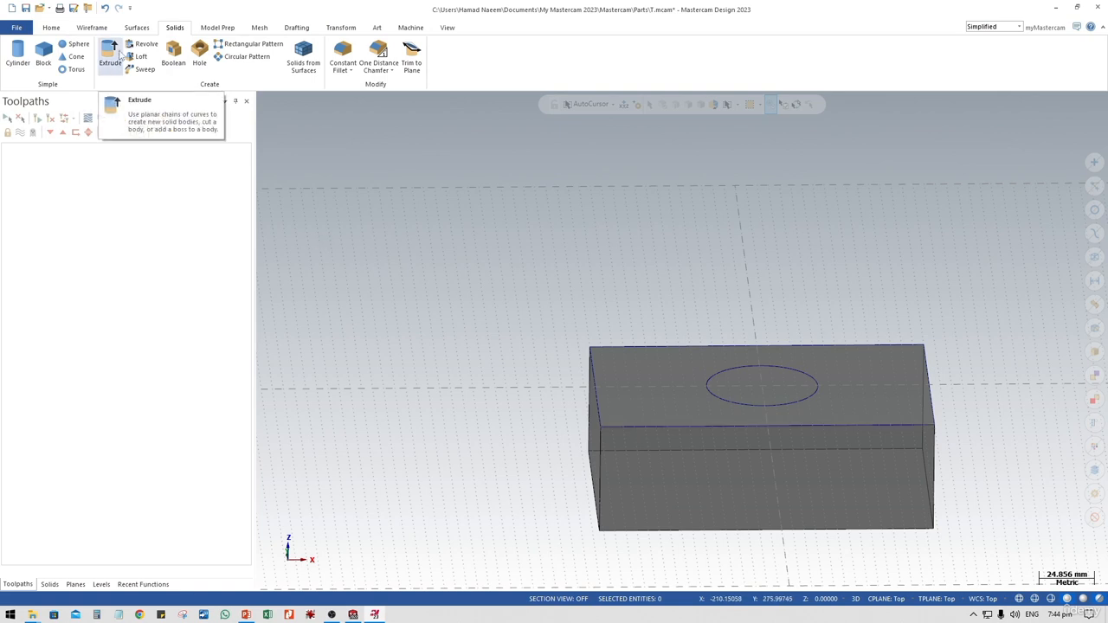
pyautogui.click(113, 53)
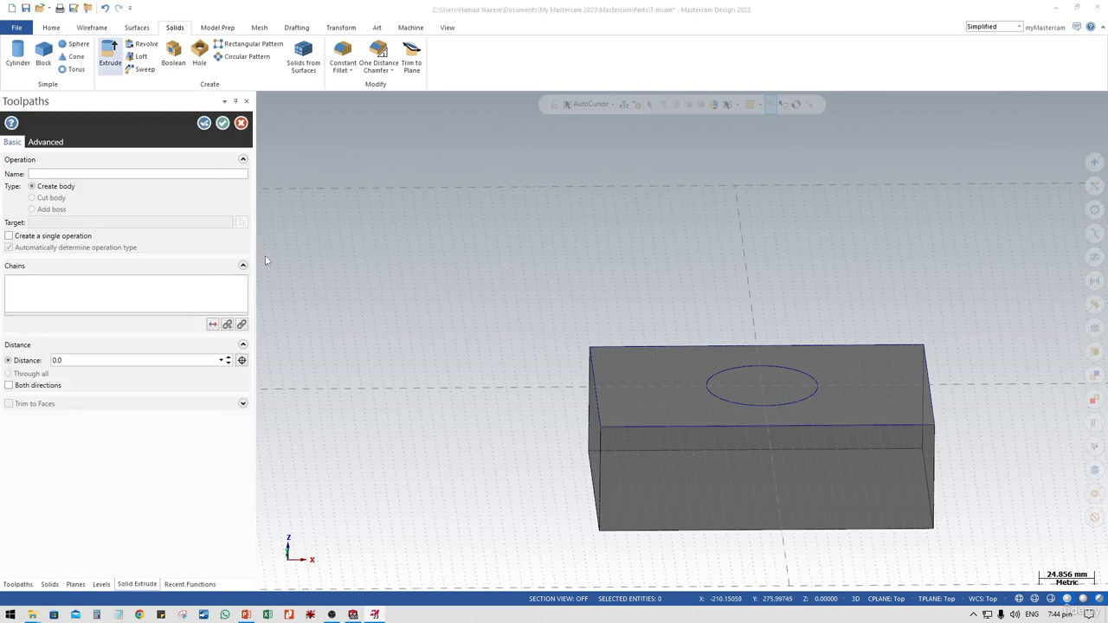
pyautogui.click(728, 397)
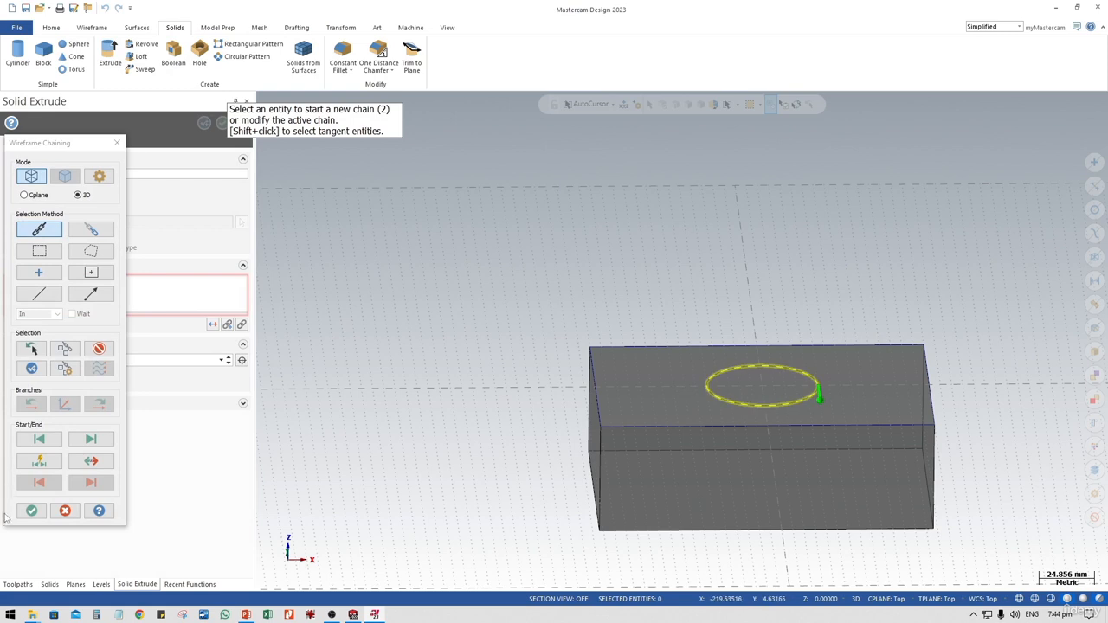
pyautogui.click(32, 510)
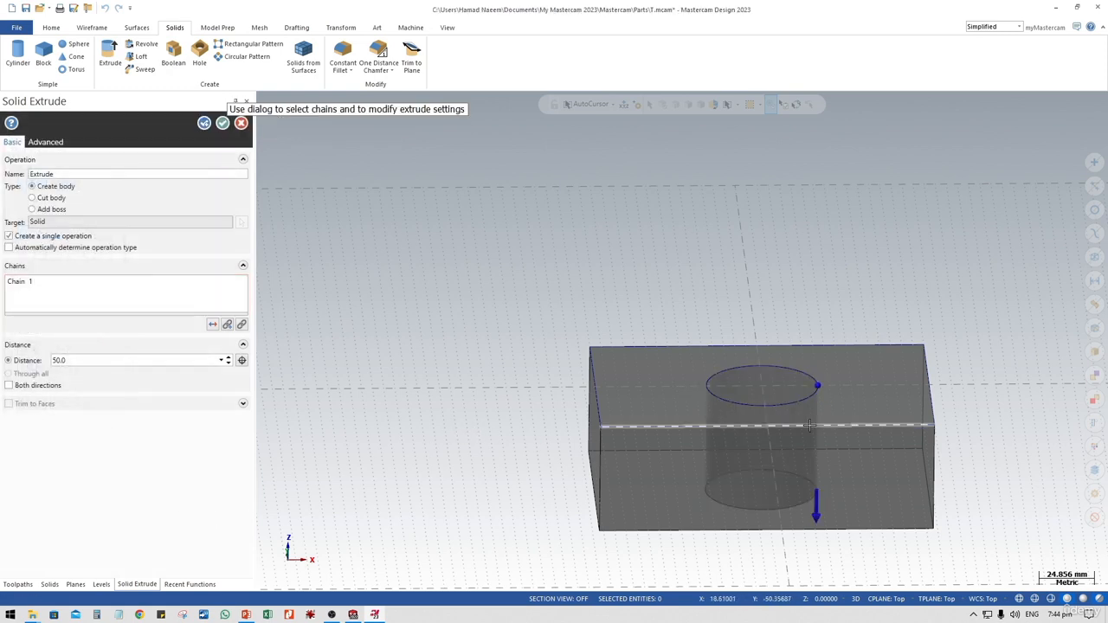
# - Adjust the circle's extrusion with the graphical arrow and ruler so it runs 30 mm downward into the block
pyautogui.click(813, 509)
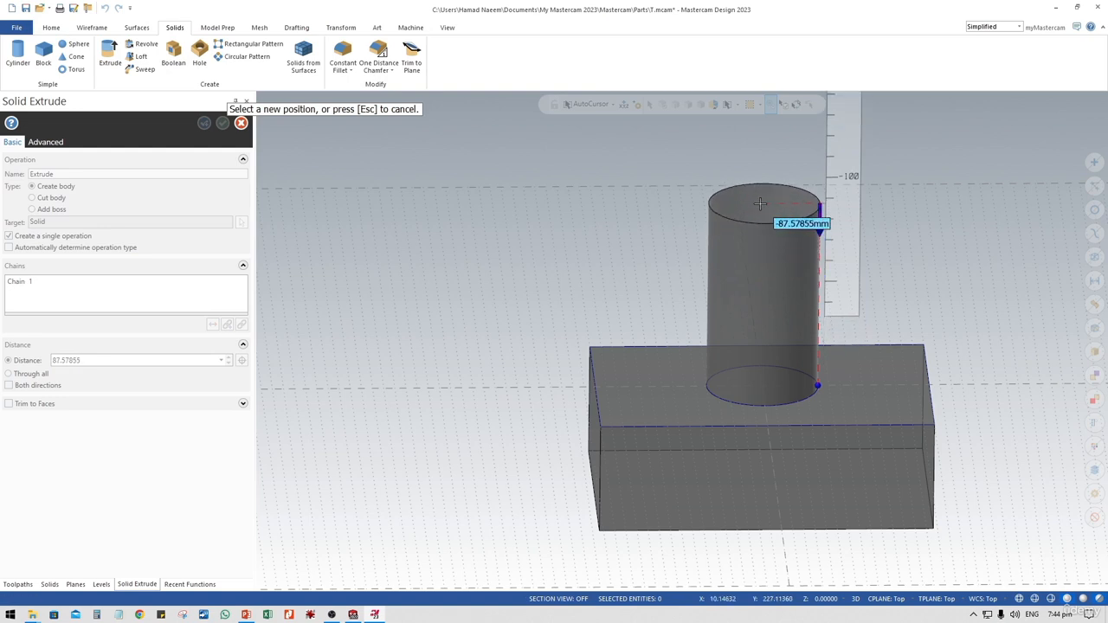
pyautogui.click(759, 204)
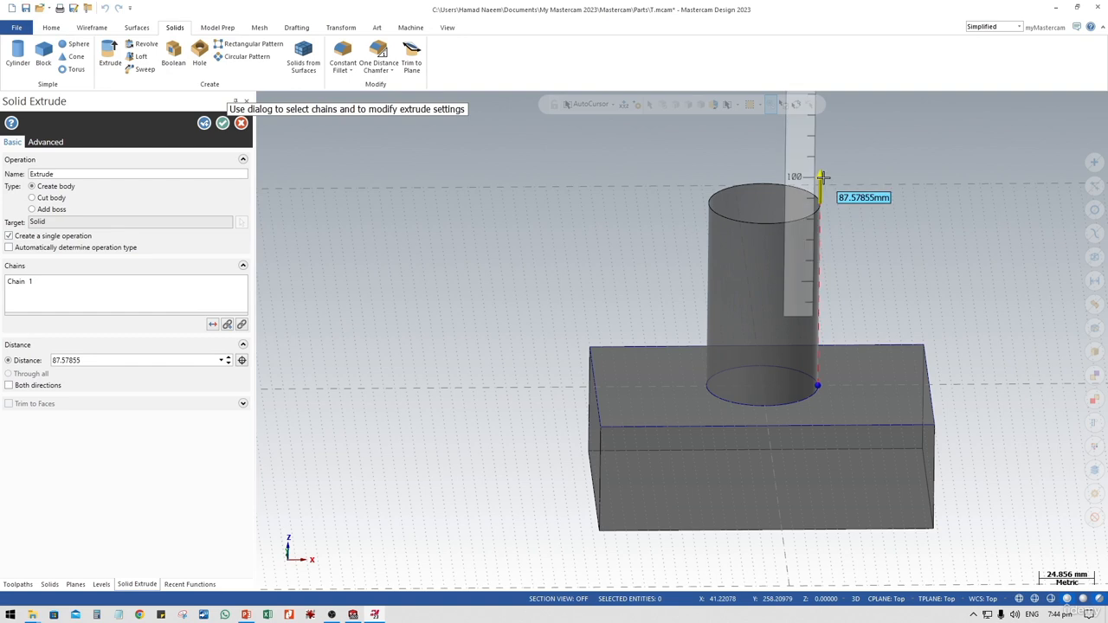
pyautogui.click(818, 179)
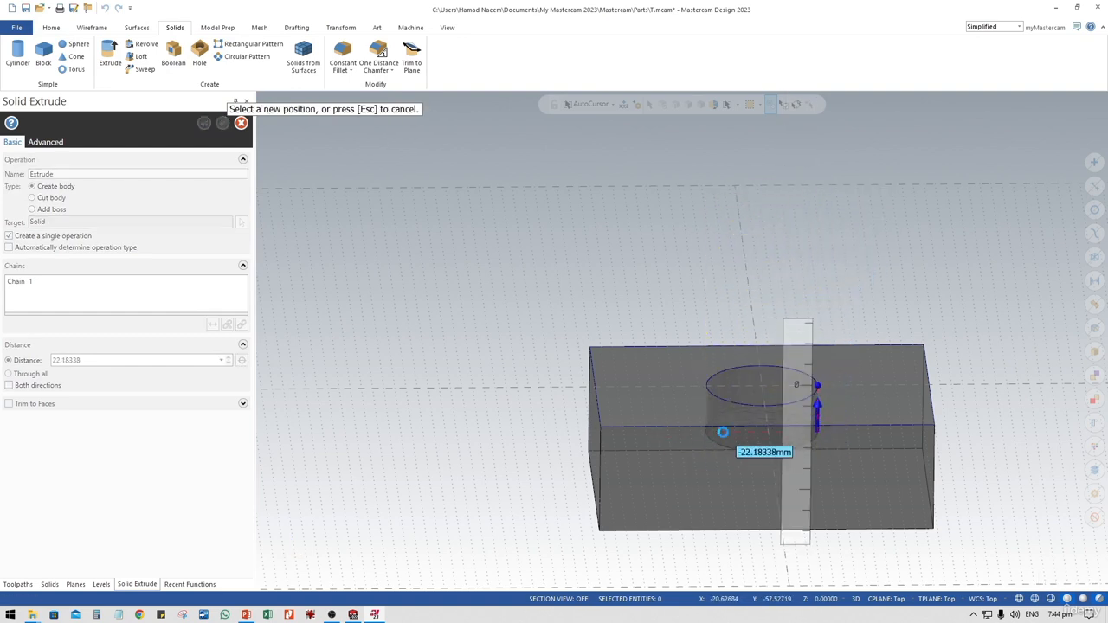
pyautogui.click(805, 446)
pyautogui.moveTo(797, 470); pyautogui.dragTo(793, 435, button='middle')
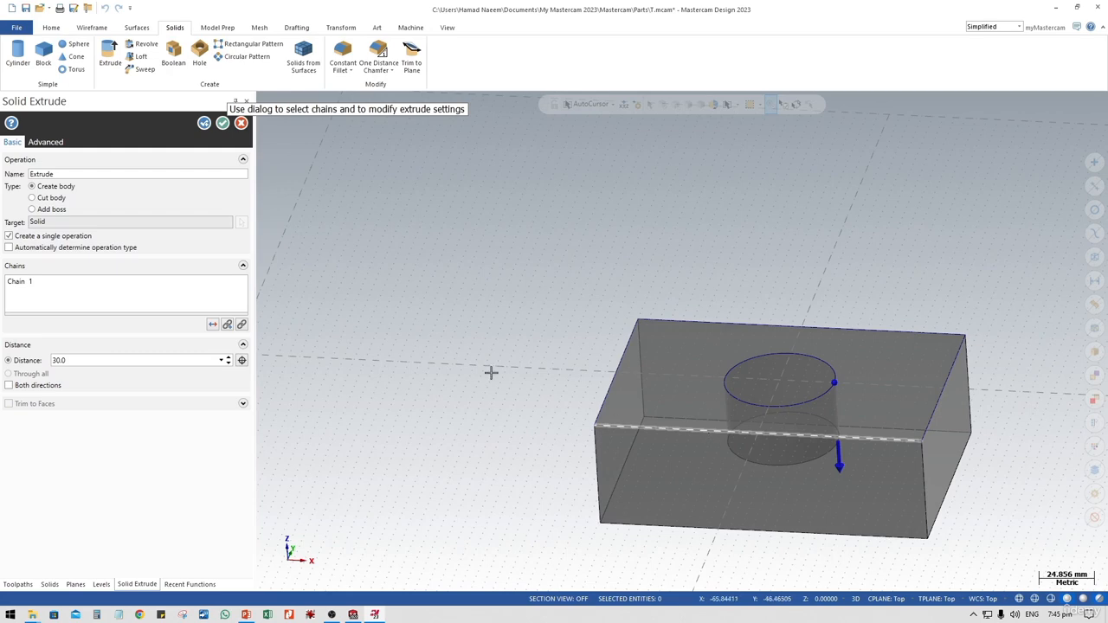
# - Change the circle's extrusion to a body cut and create the 30 mm deep round pocket in the block
pyautogui.click(32, 198)
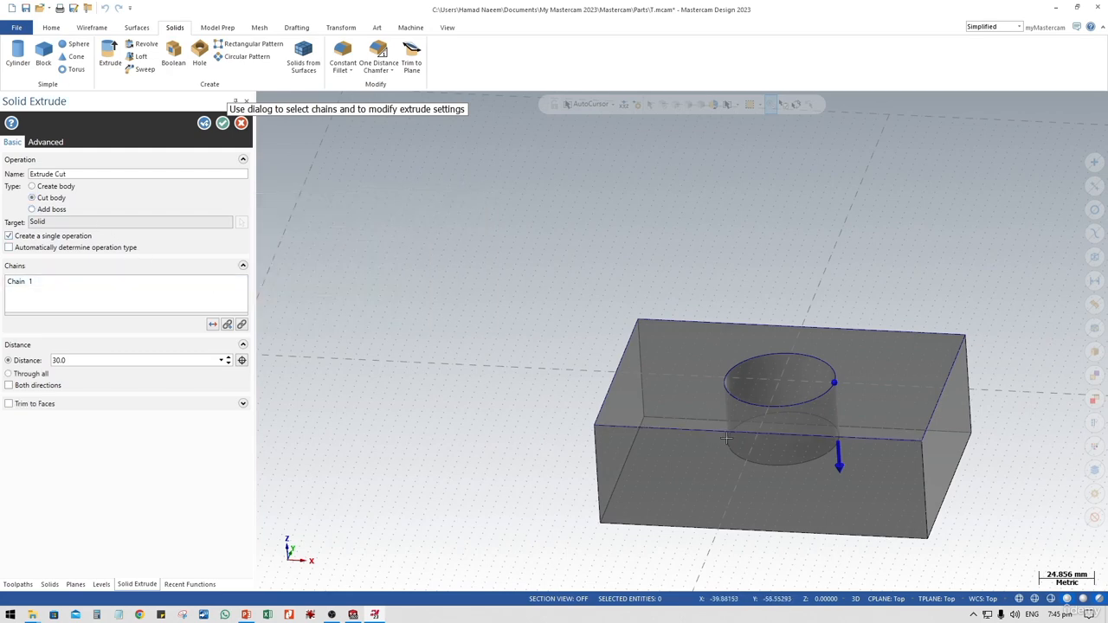
pyautogui.moveTo(779, 417); pyautogui.dragTo(803, 412, button='middle')
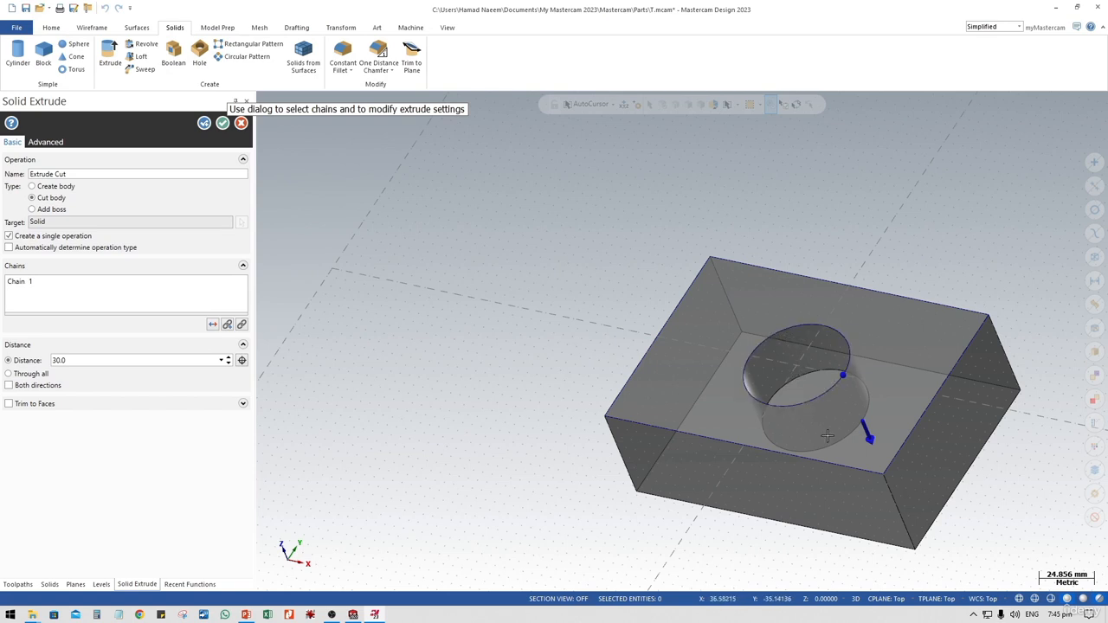
pyautogui.moveTo(831, 389); pyautogui.dragTo(803, 440, button='middle')
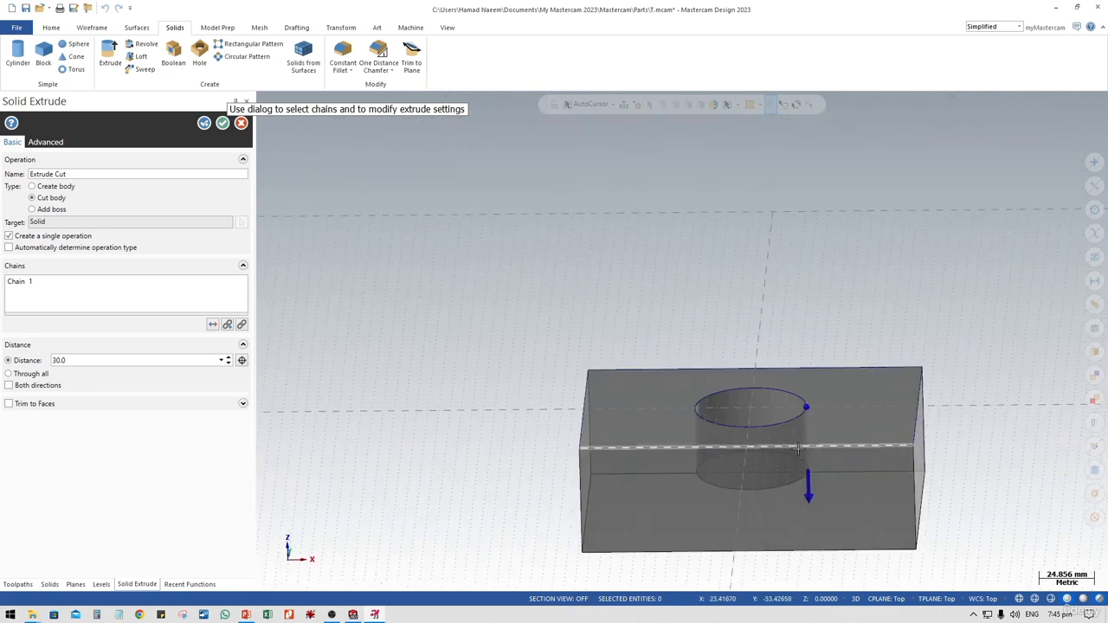
pyautogui.click(227, 124)
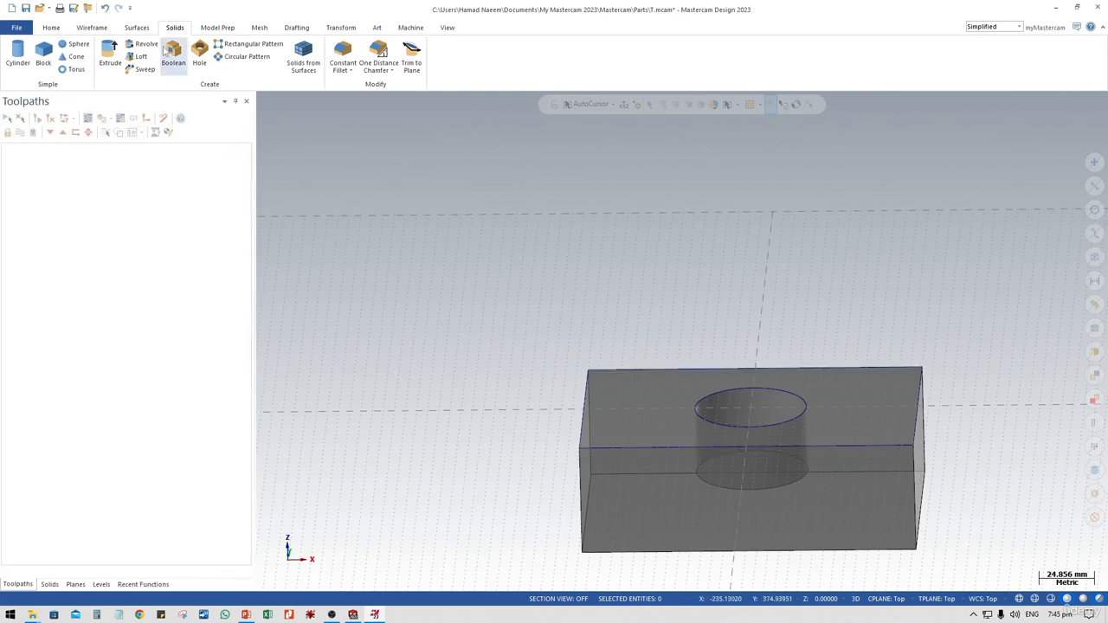
# - Examine the solid's operation history by highlighting its Extrude and Extrude Cut operations on the model
pyautogui.click(93, 29)
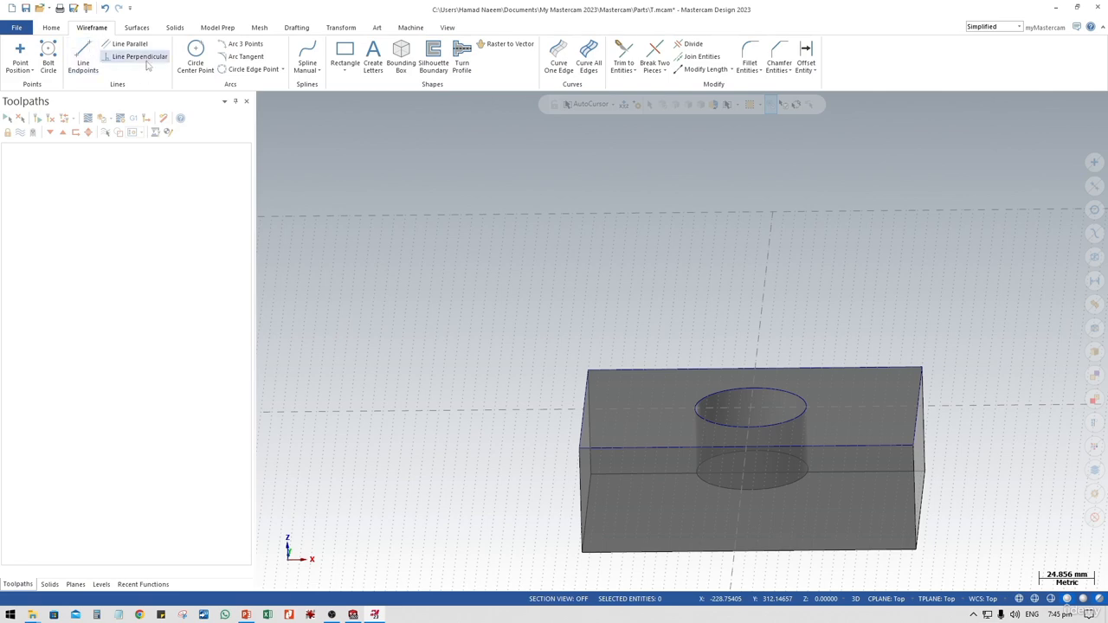
pyautogui.moveTo(689, 515)
pyautogui.mouseDown(button='middle')
pyautogui.moveTo(705, 541)
pyautogui.moveTo(699, 530)
pyautogui.moveTo(713, 547)
pyautogui.moveTo(717, 537)
pyautogui.mouseUp(button='middle')
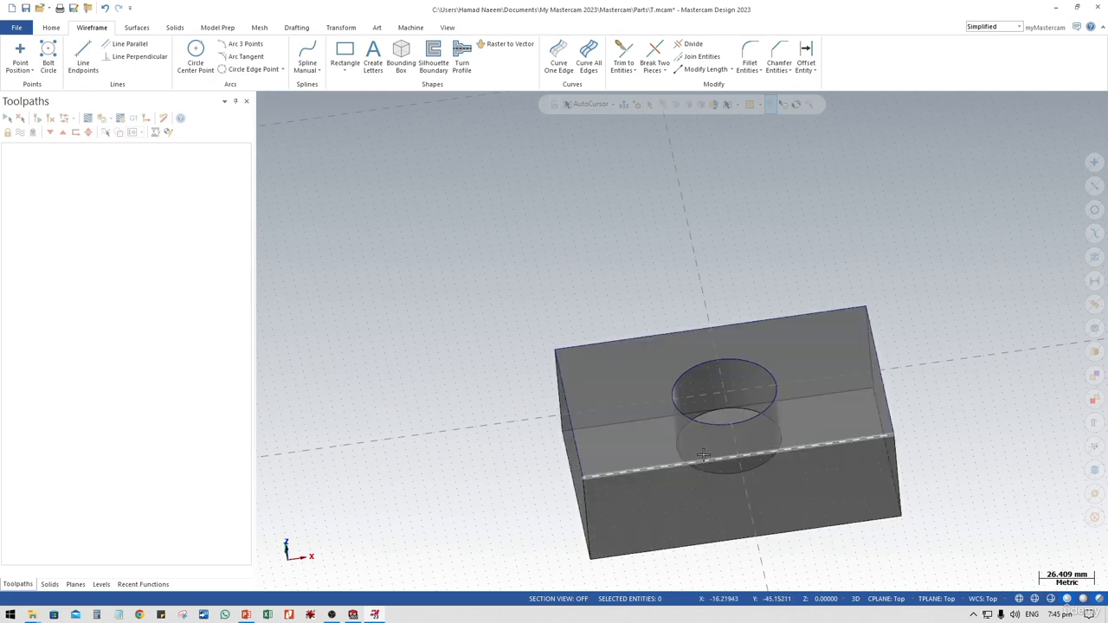
pyautogui.moveTo(703, 456); pyautogui.dragTo(419, 270, button='middle')
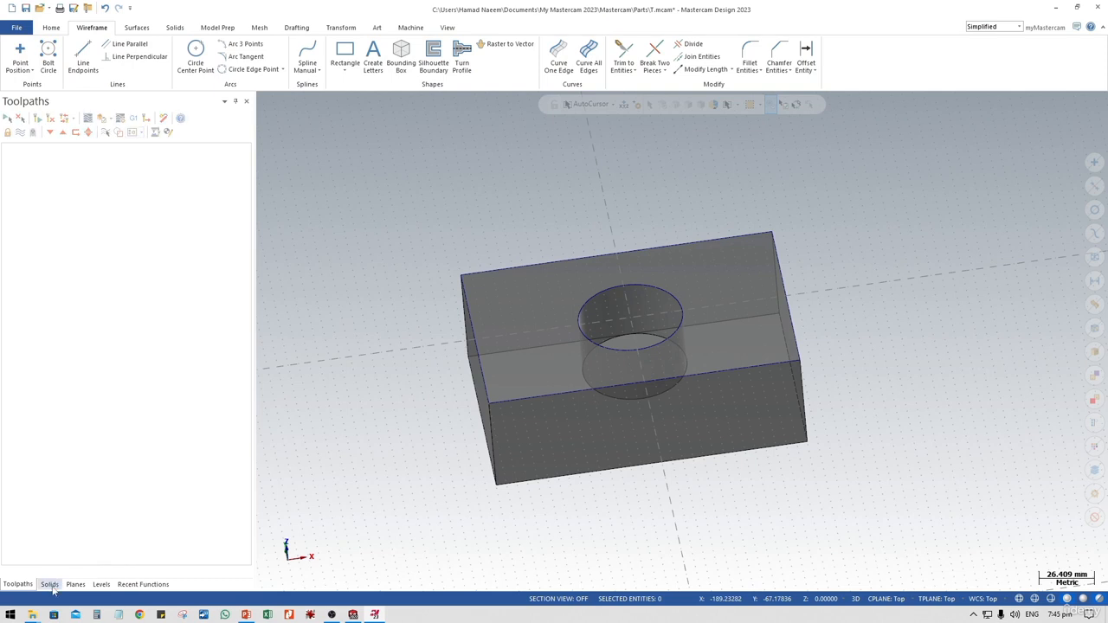
pyautogui.click(50, 584)
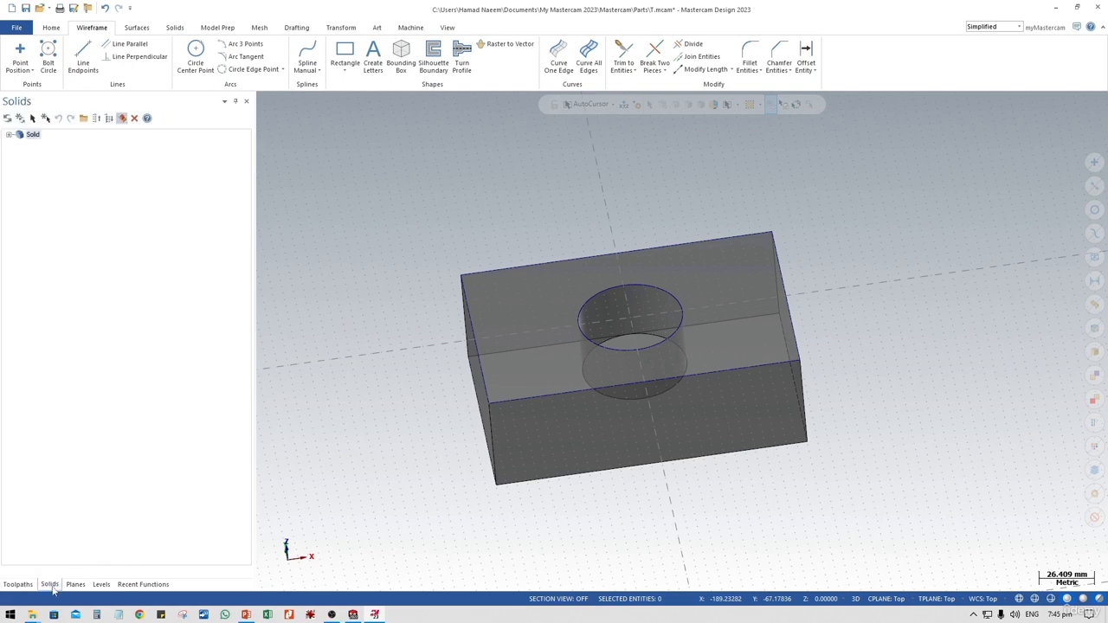
pyautogui.click(9, 135)
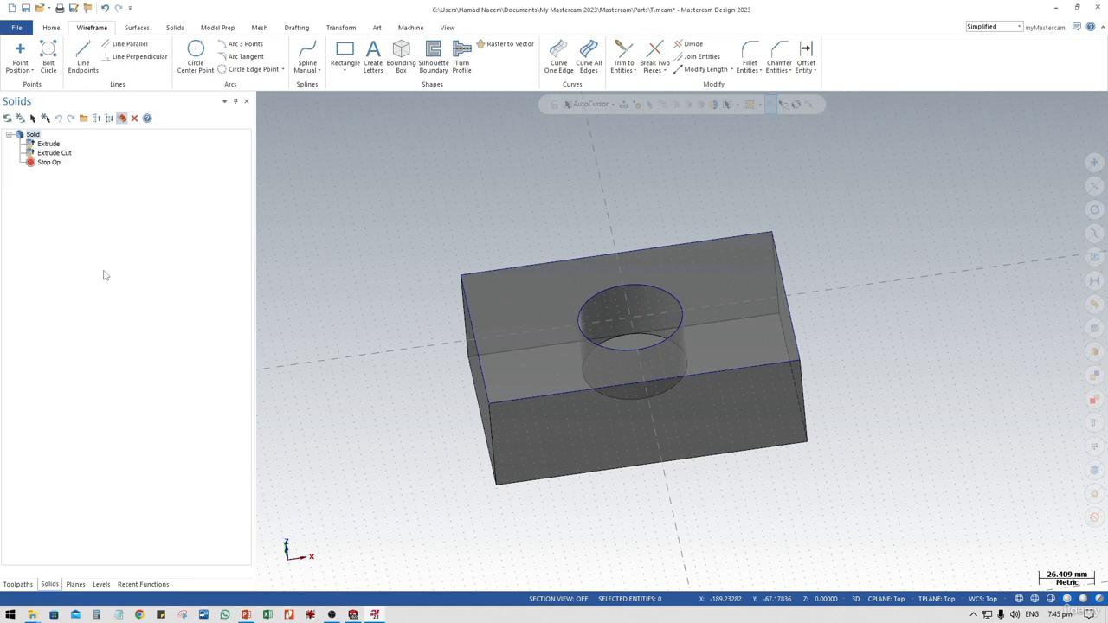
pyautogui.click(48, 143)
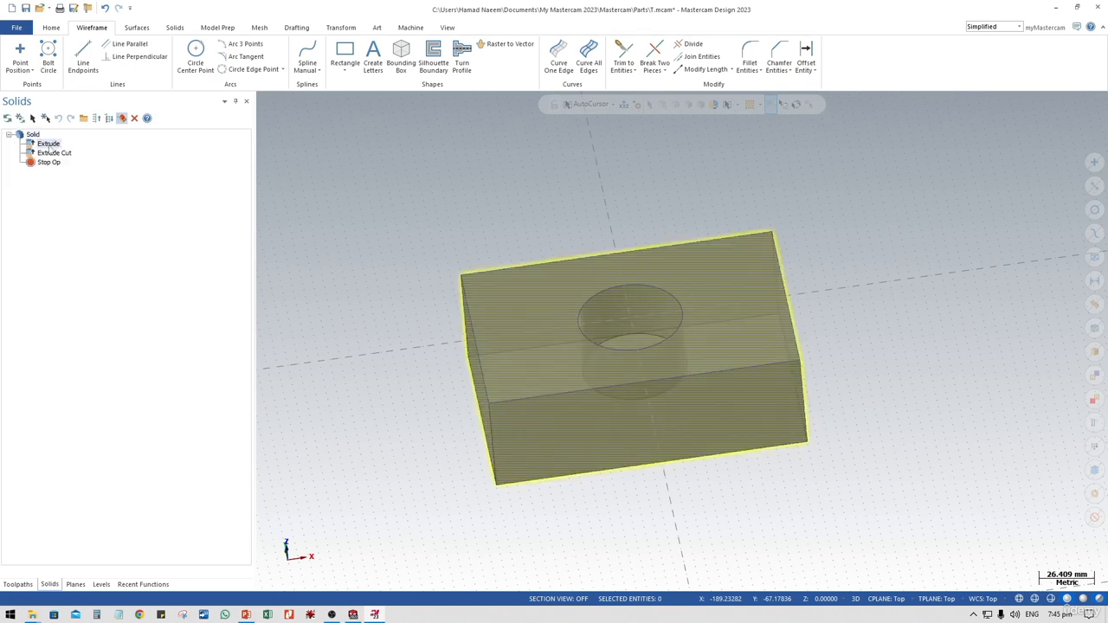
pyautogui.moveTo(595, 424); pyautogui.dragTo(594, 416, button='middle')
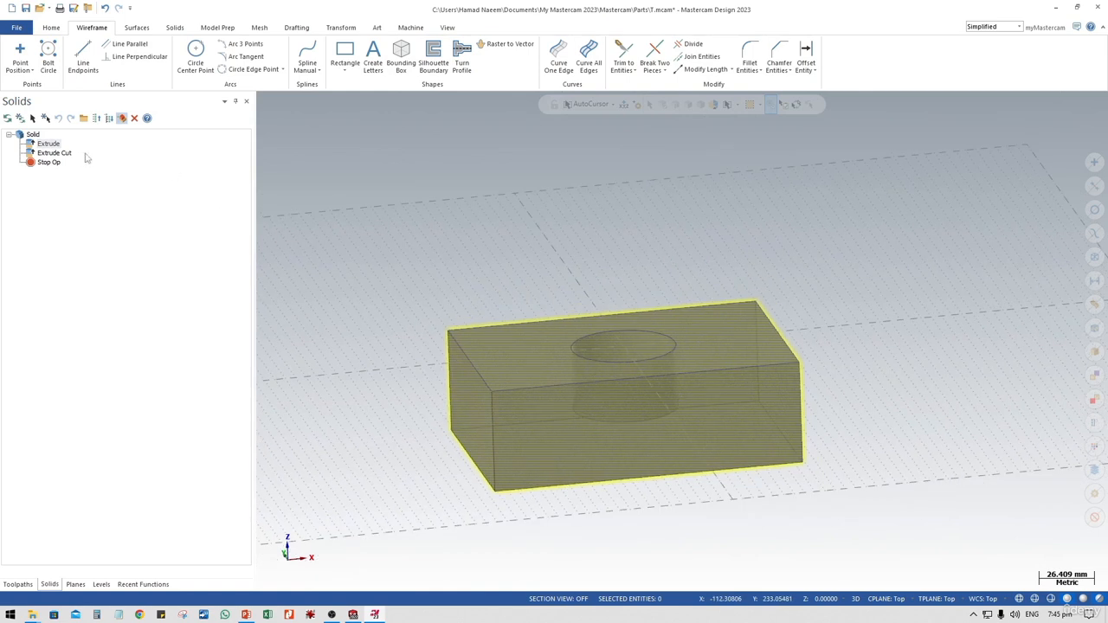
pyautogui.click(61, 154)
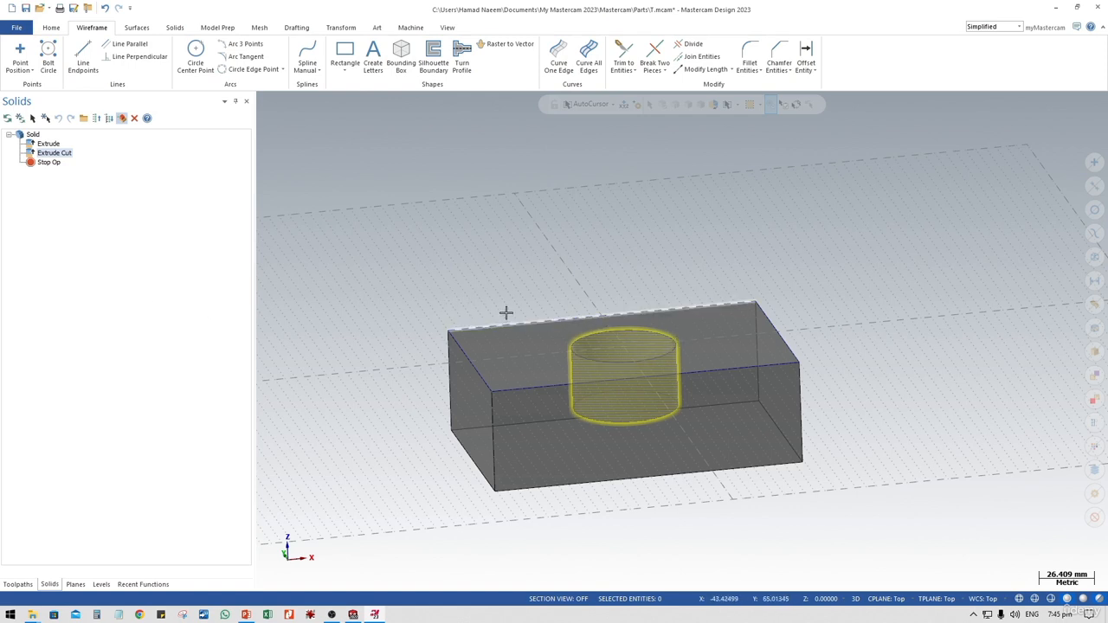
pyautogui.keyDown('ctrl'); pyautogui.moveTo(505, 314); pyautogui.dragTo(611, 312, button='middle'); pyautogui.keyUp('ctrl')
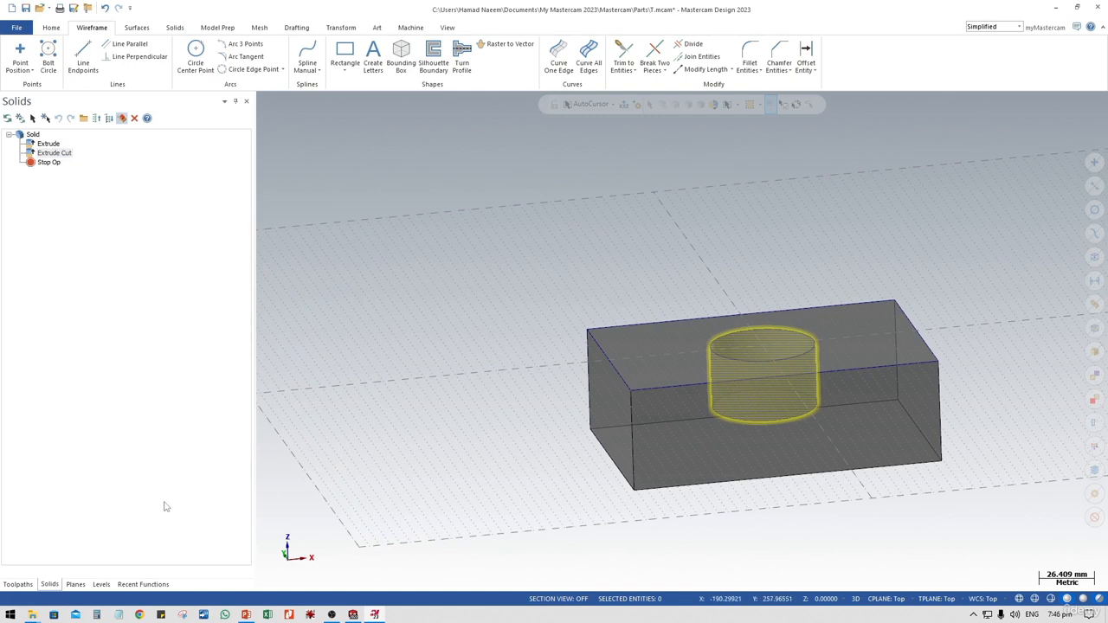
# - View the recently used functions and the list of available planes
pyautogui.click(160, 584)
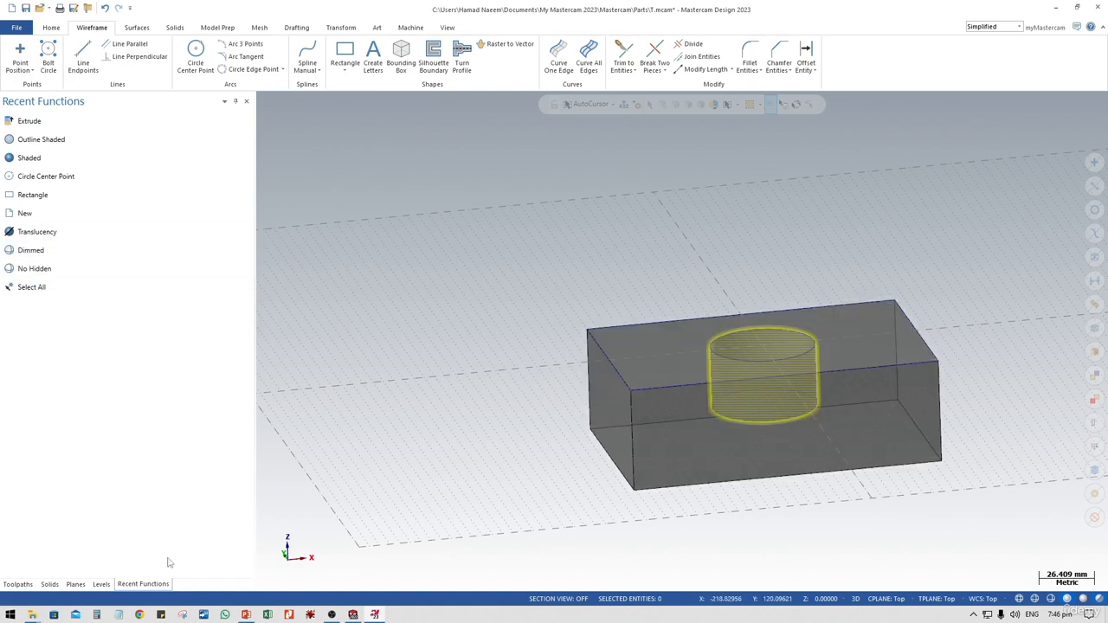
pyautogui.click(76, 584)
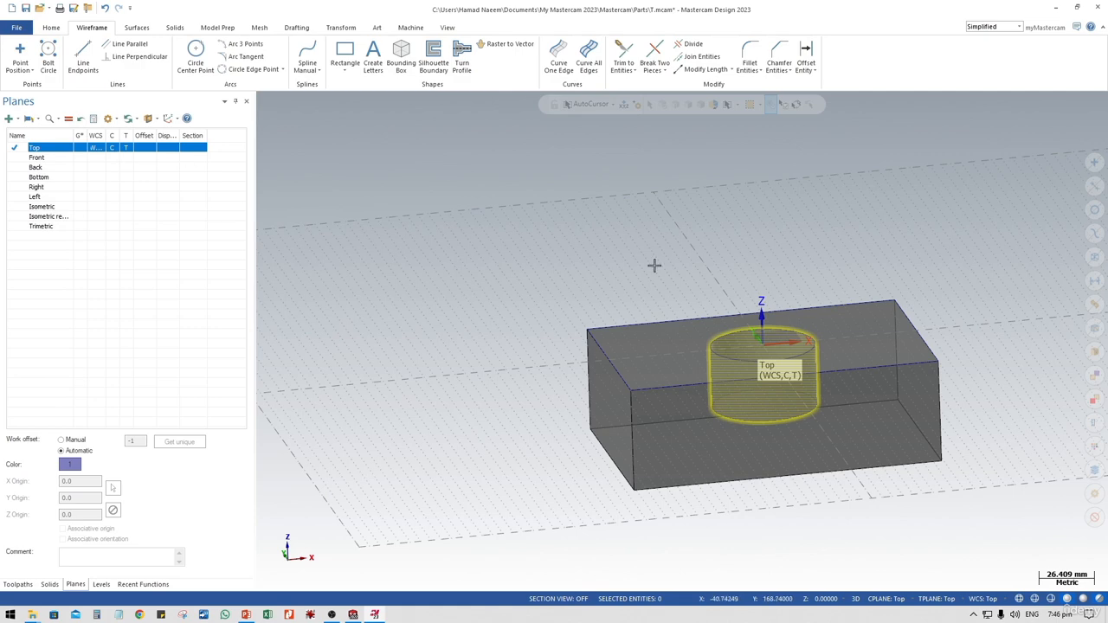
pyautogui.moveTo(617, 296)
pyautogui.mouseDown(button='middle')
pyautogui.moveTo(559, 257)
pyautogui.moveTo(658, 304)
pyautogui.moveTo(442, 223)
pyautogui.mouseUp(button='middle')
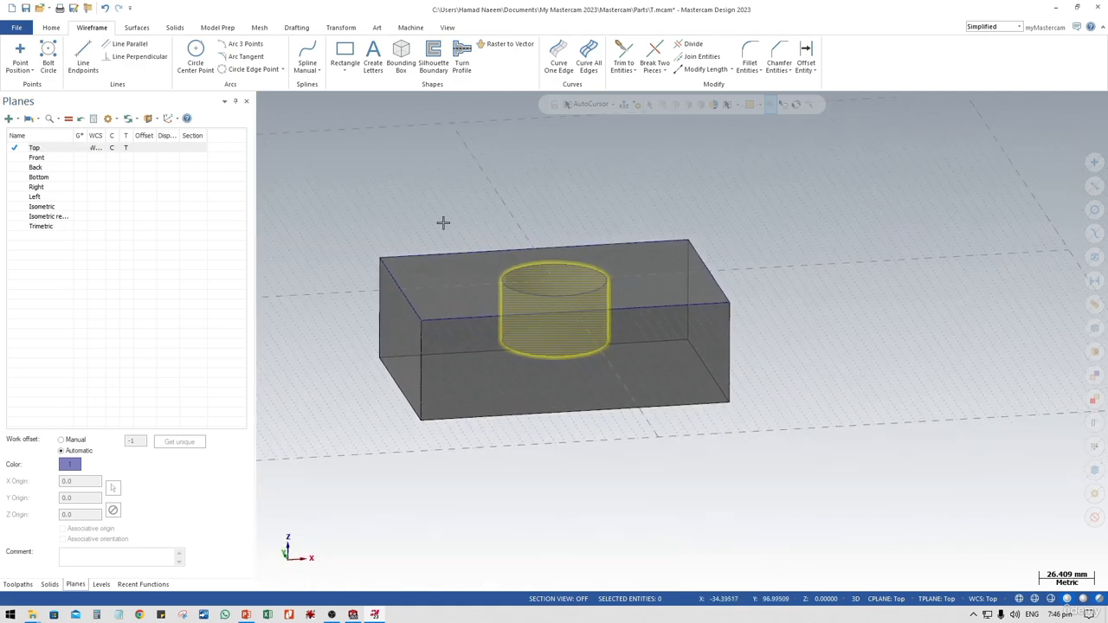
# - Start Push-Pull with the Chamfer edge method on an upper edge of the block, removing the solid's history
pyautogui.click(218, 30)
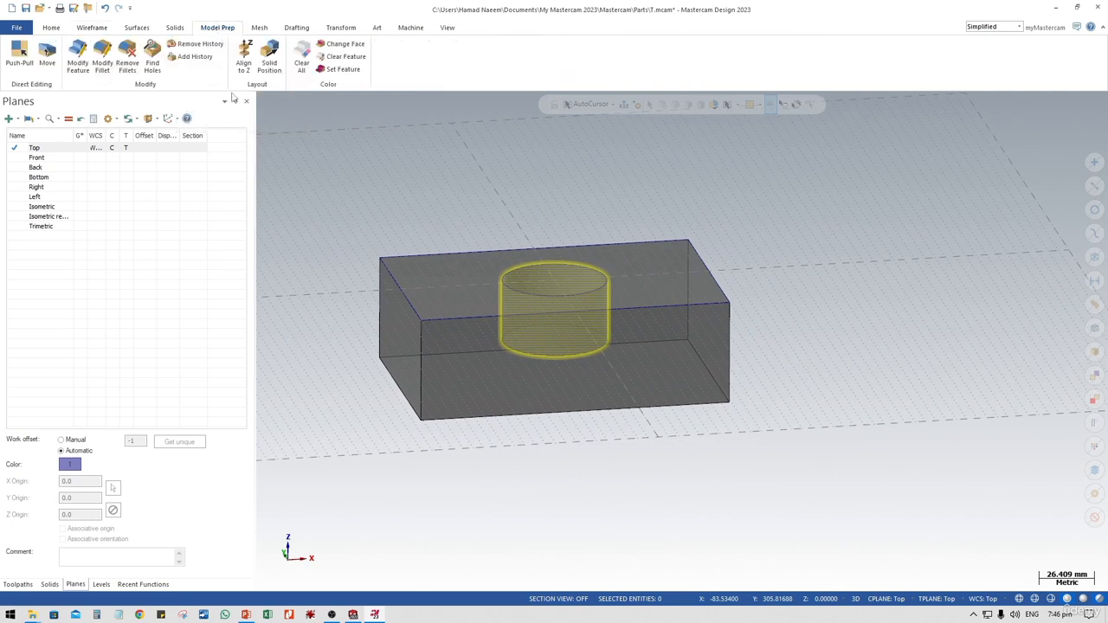
pyautogui.click(19, 53)
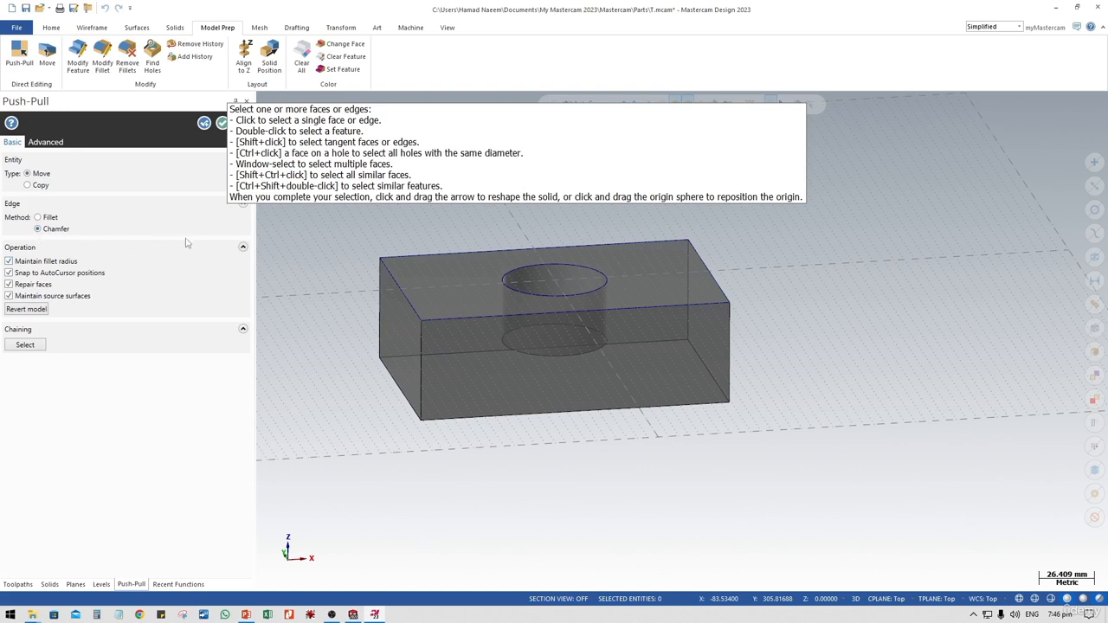
pyautogui.click(405, 298)
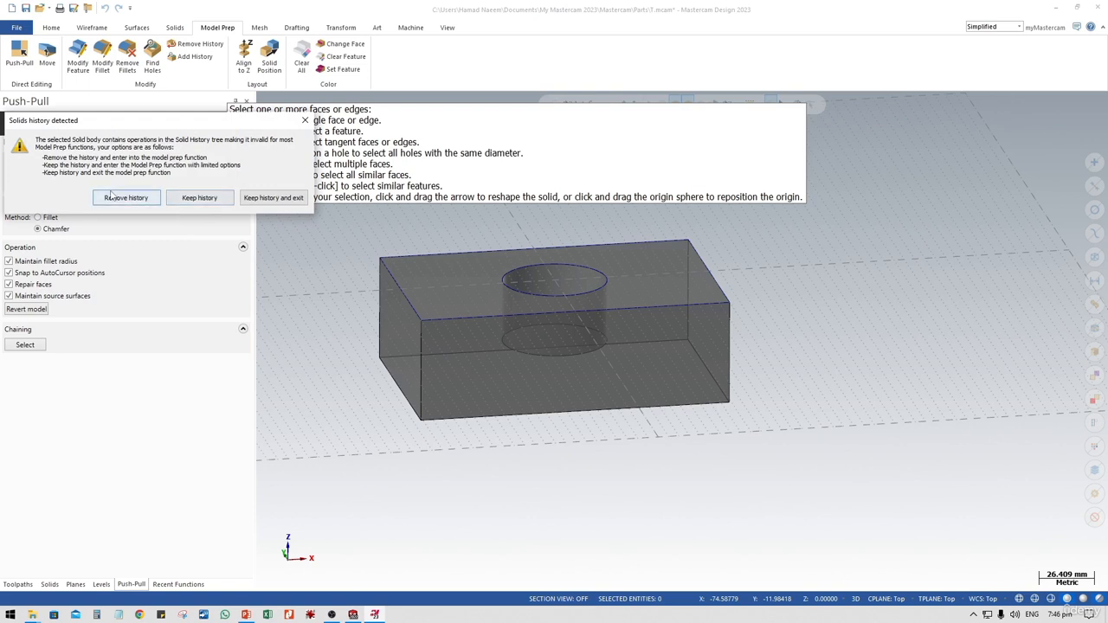
pyautogui.click(126, 197)
# - Include the other three outer edges of the block's upper face and set the Push-Pull chamfer distance to 2 mm
pyautogui.click(447, 323)
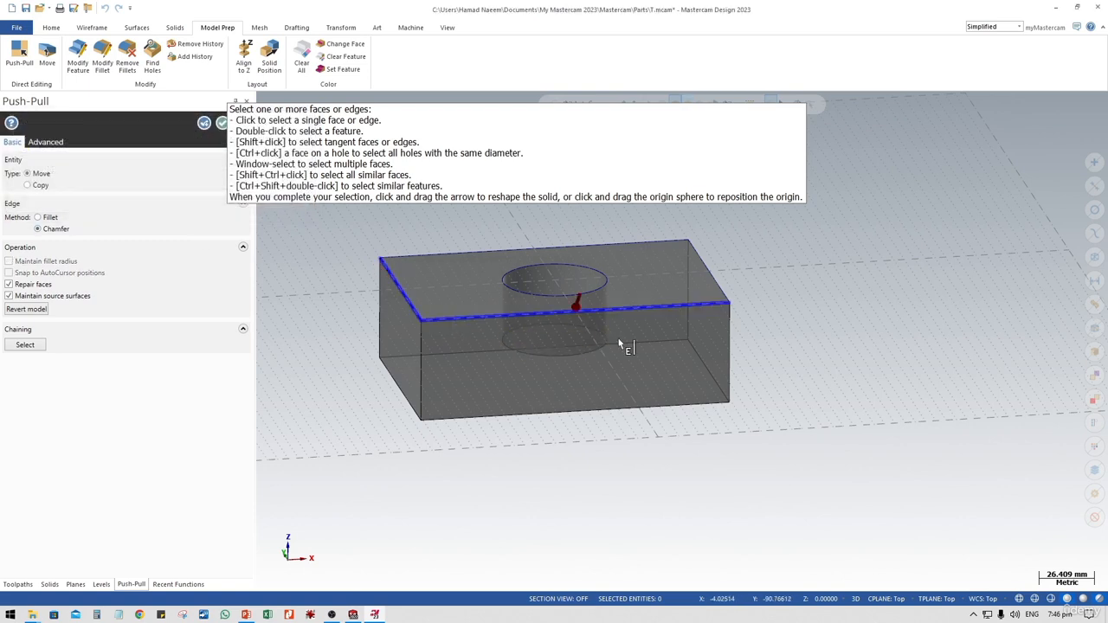
pyautogui.click(725, 296)
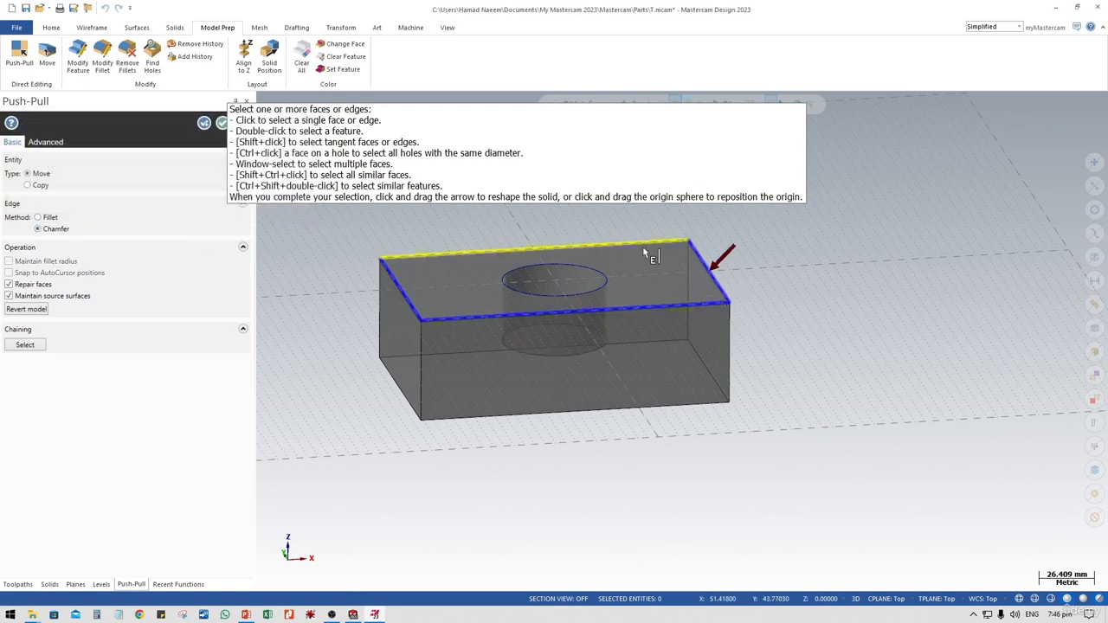
pyautogui.click(642, 246)
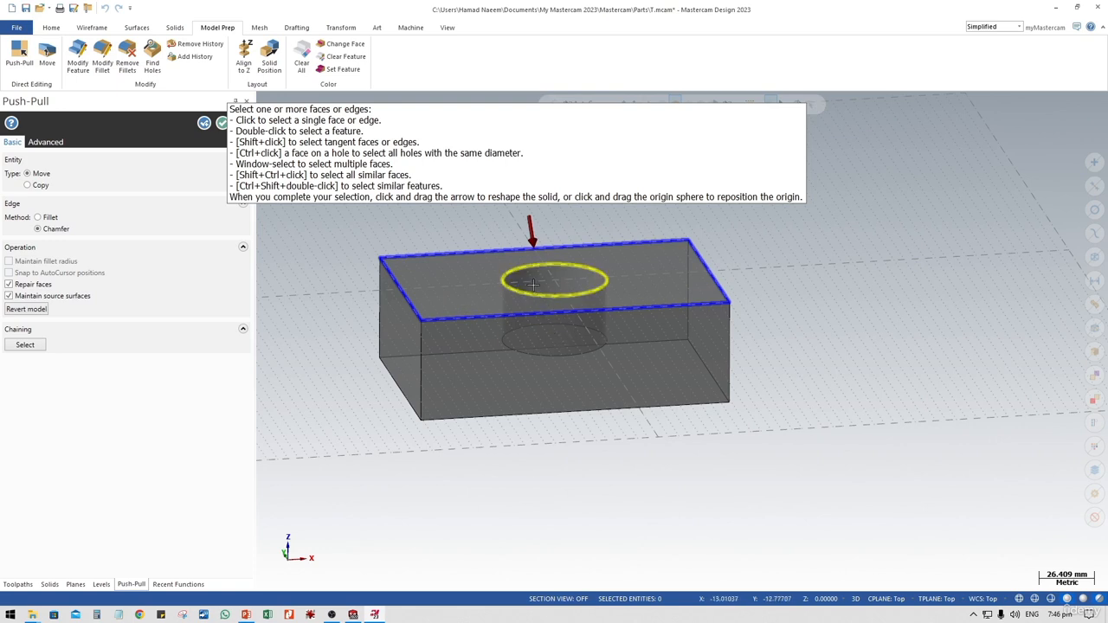
pyautogui.moveTo(530, 230); pyautogui.dragTo(537, 255)
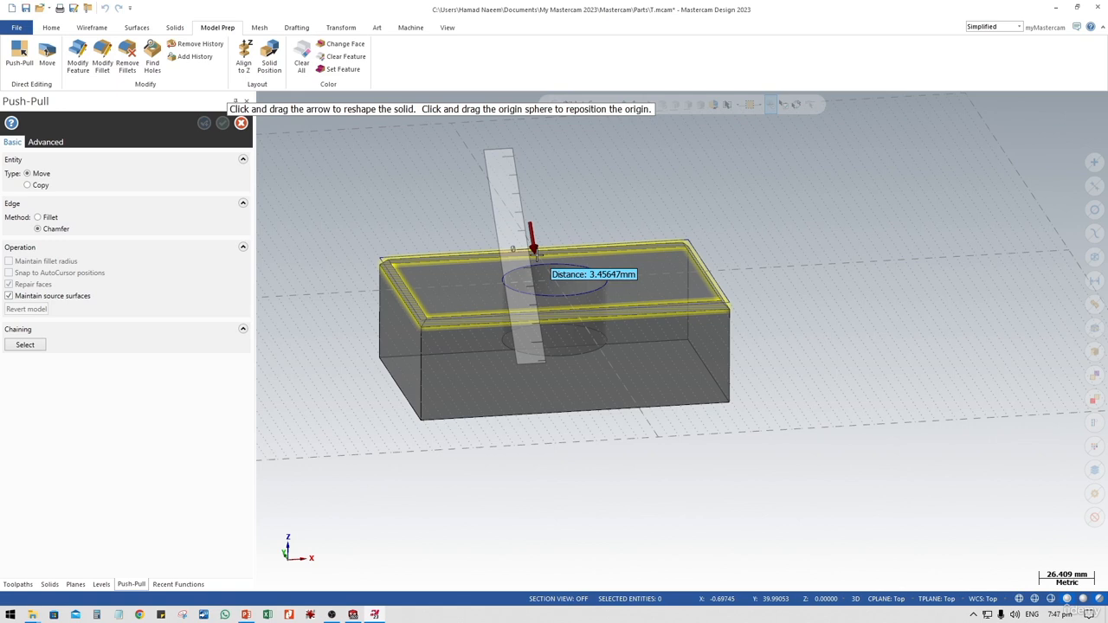
pyautogui.write('2.')
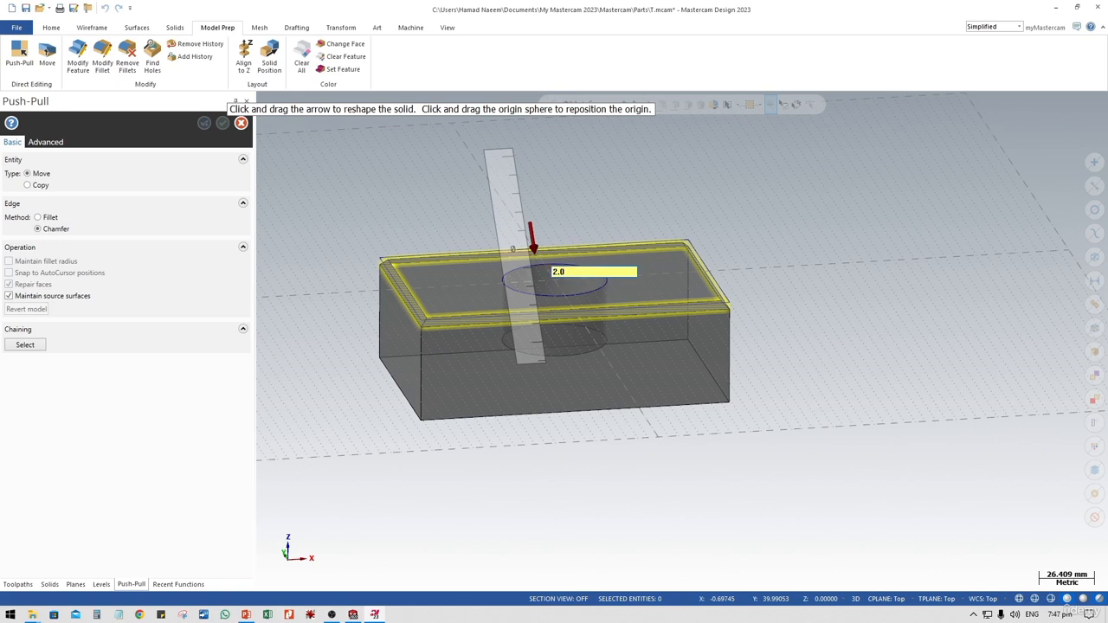
pyautogui.press('Return')
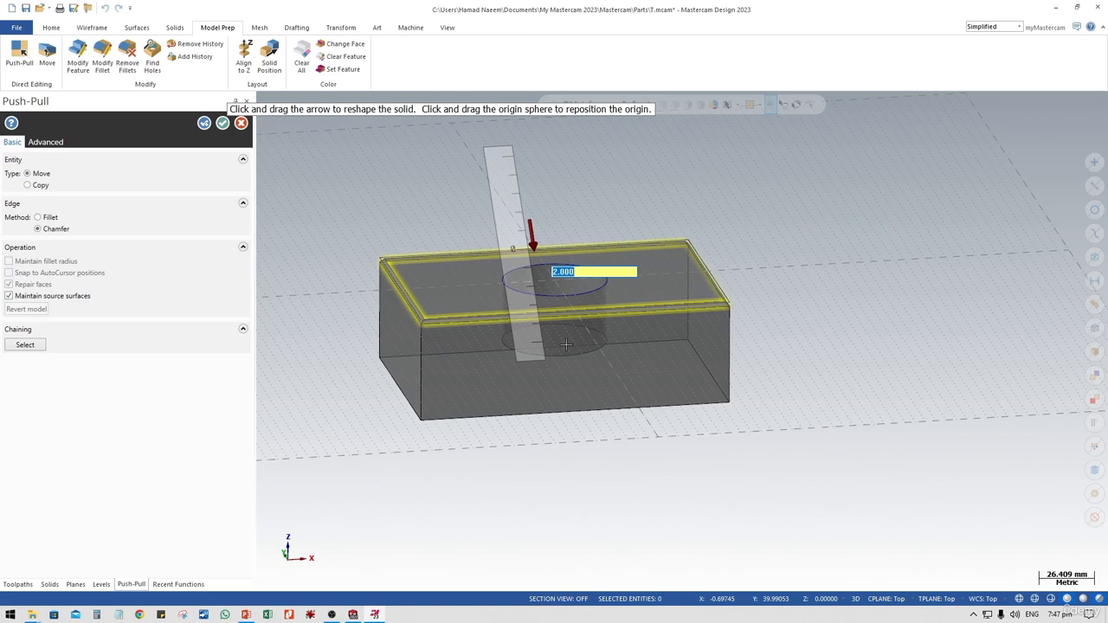
pyautogui.scroll(5, 382, 297)
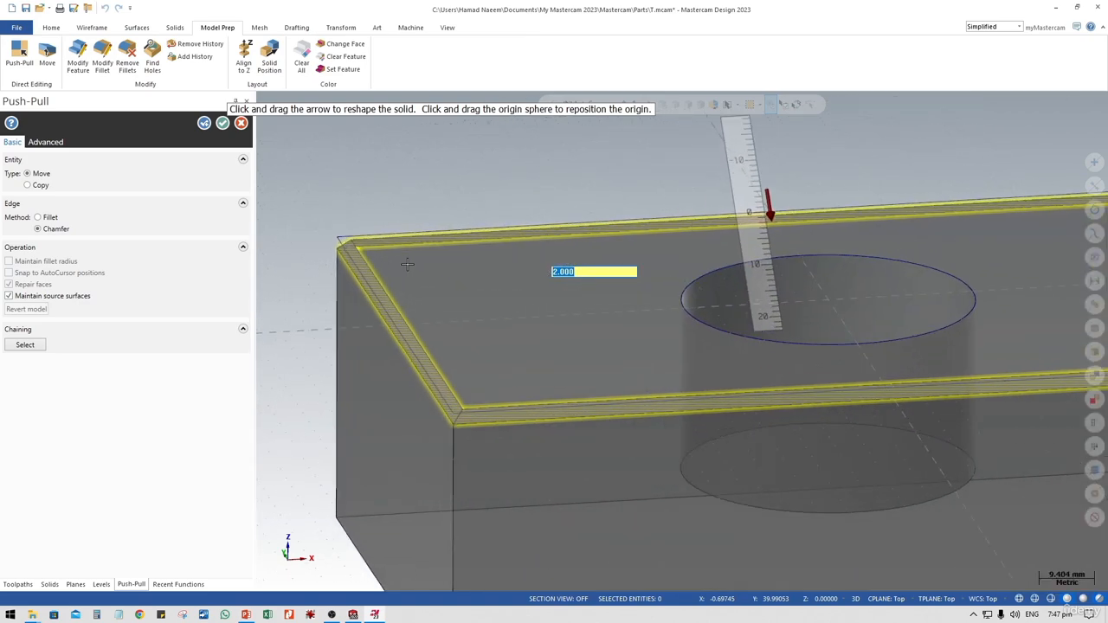
pyautogui.moveTo(412, 295); pyautogui.dragTo(392, 285, button='middle')
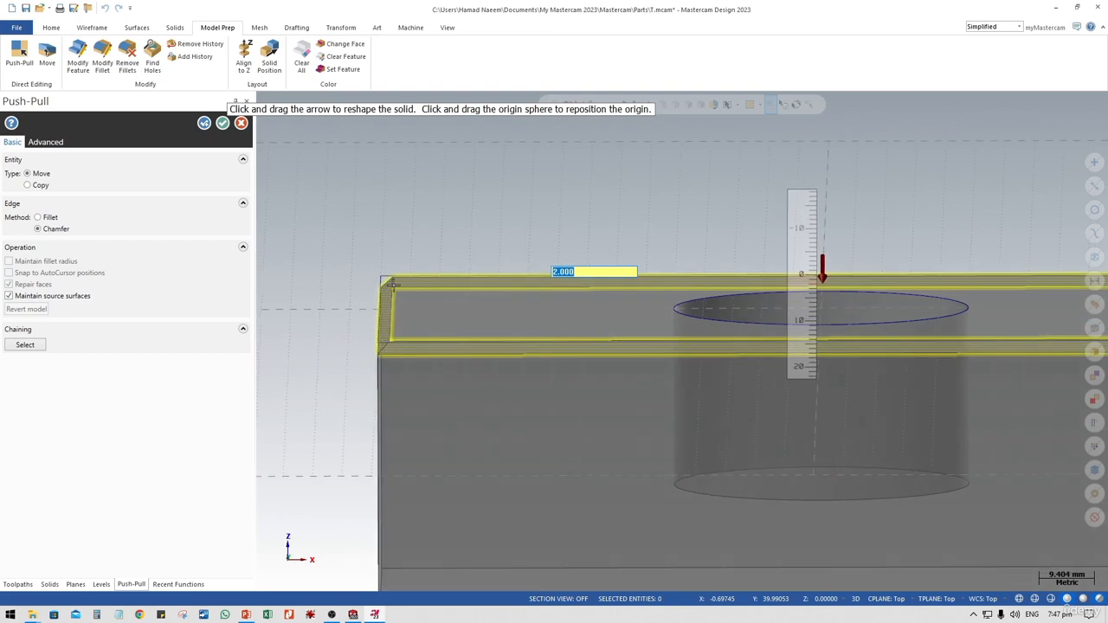
# - Apply the 2 mm Push-Pull chamfer to the four outer edges of the block's upper face
pyautogui.click(223, 123)
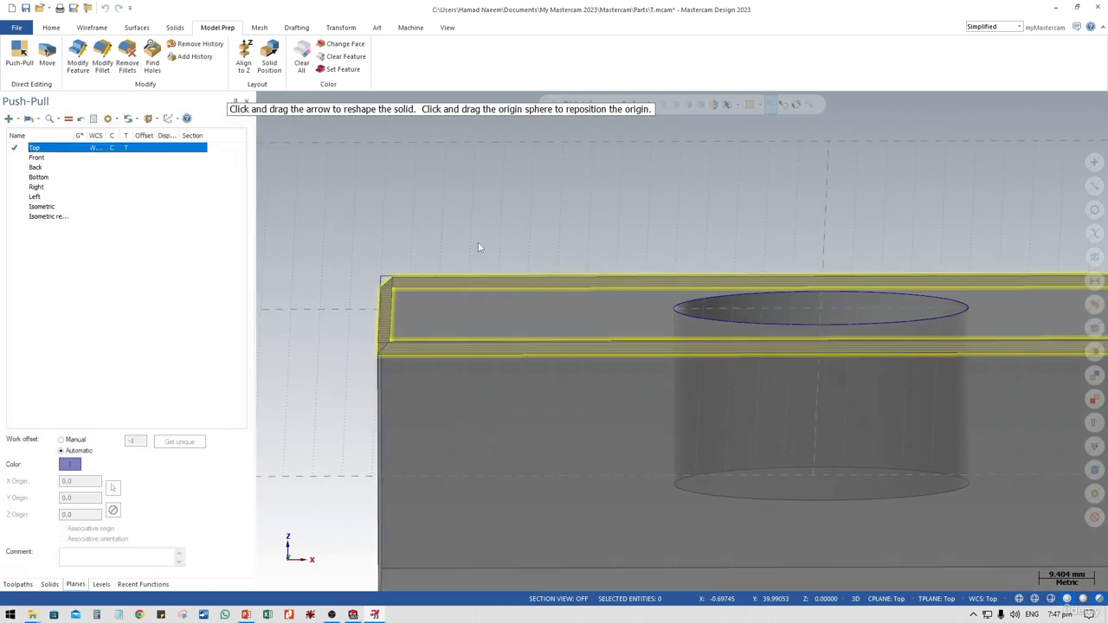
pyautogui.moveTo(615, 240); pyautogui.dragTo(563, 251, button='middle')
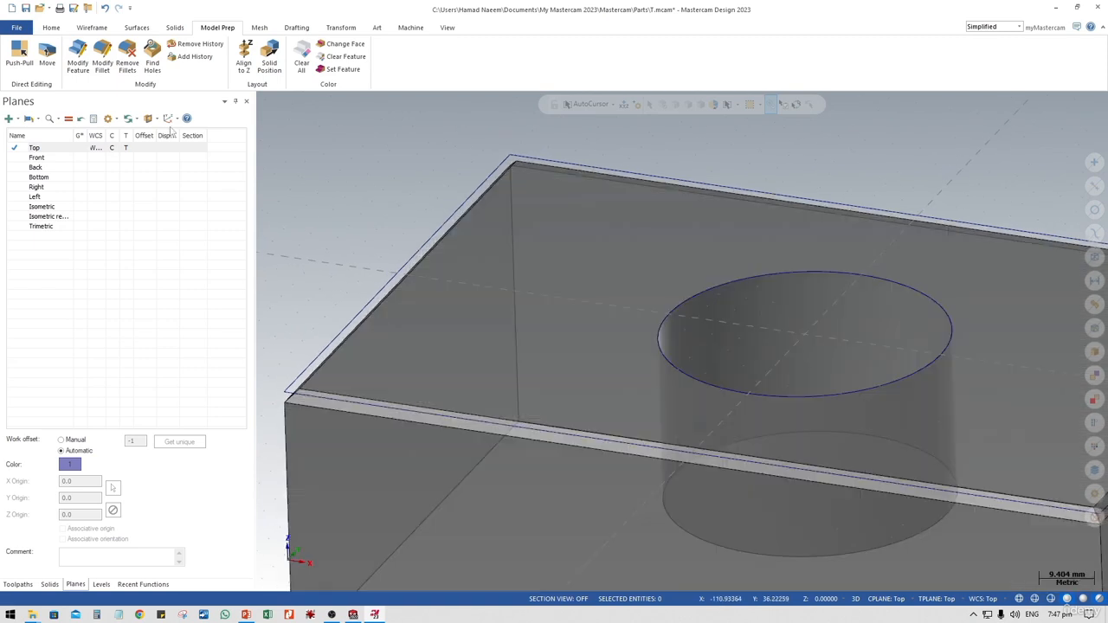
pyautogui.click(50, 65)
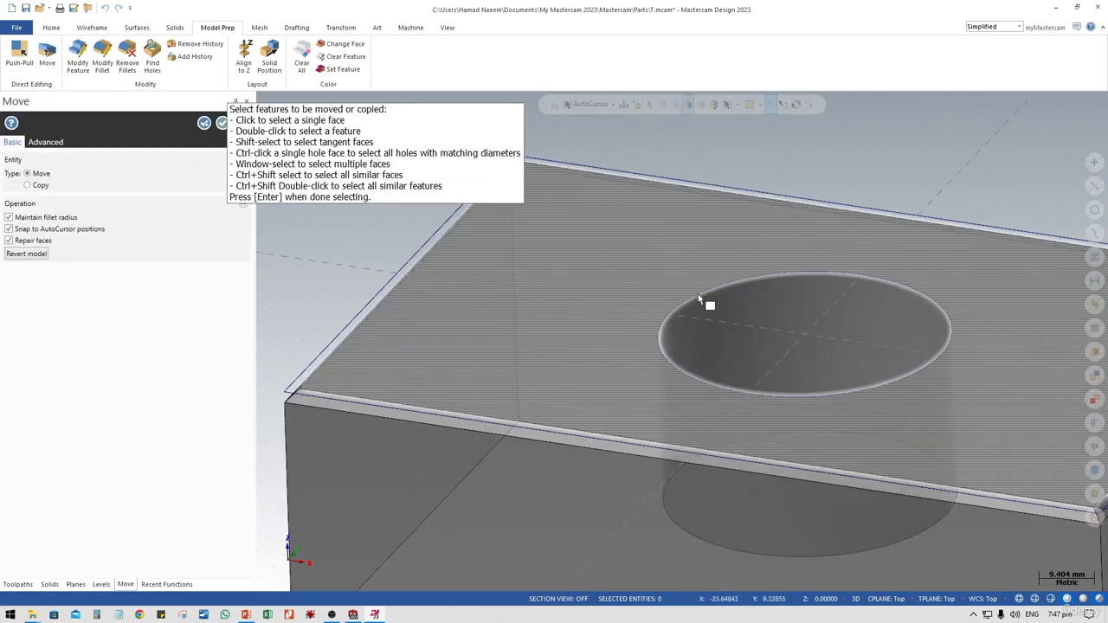
pyautogui.click(699, 296)
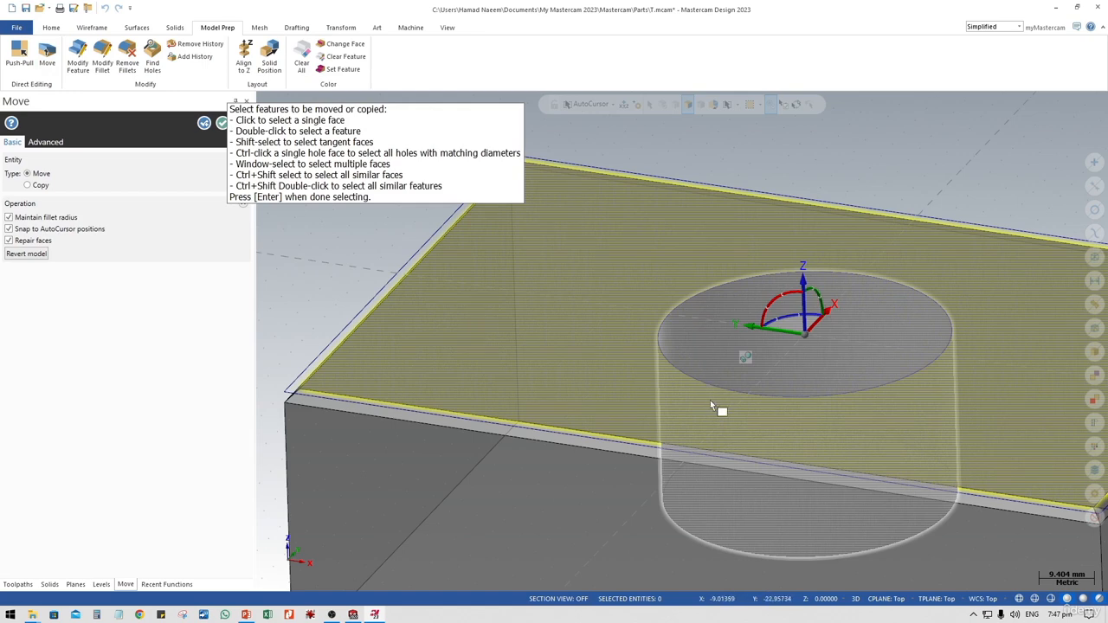
pyautogui.click(804, 331)
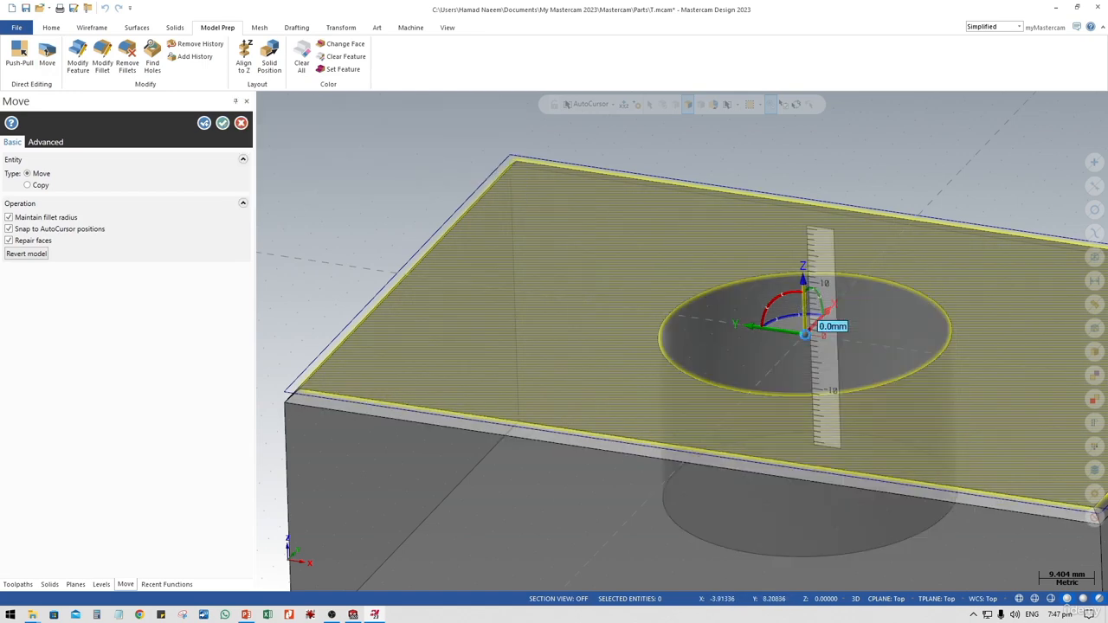
pyautogui.click(818, 335)
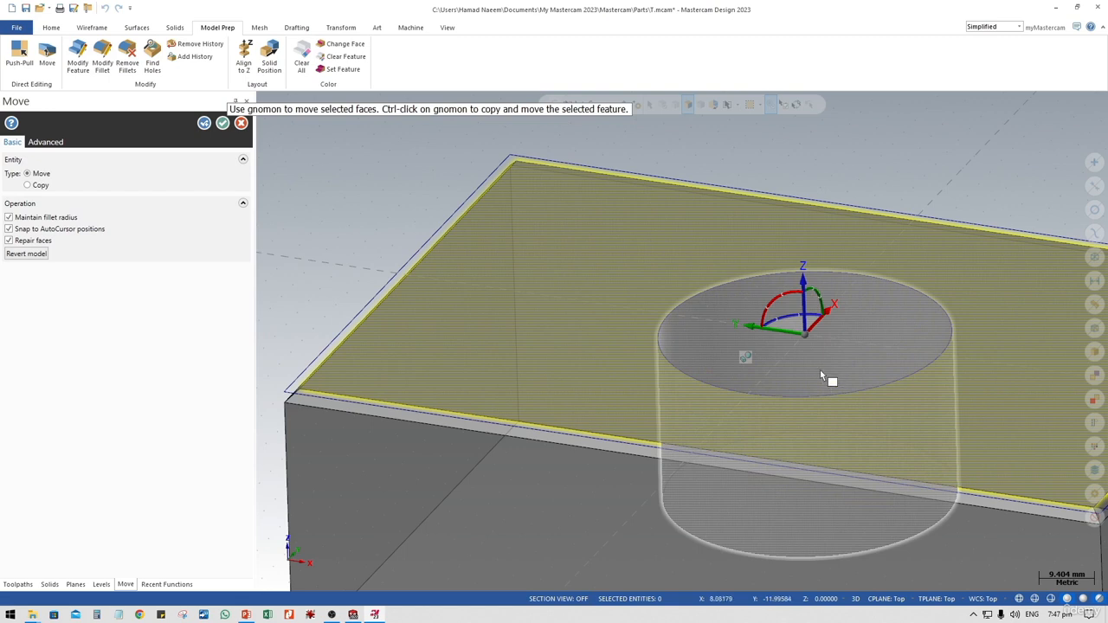
pyautogui.click(805, 336)
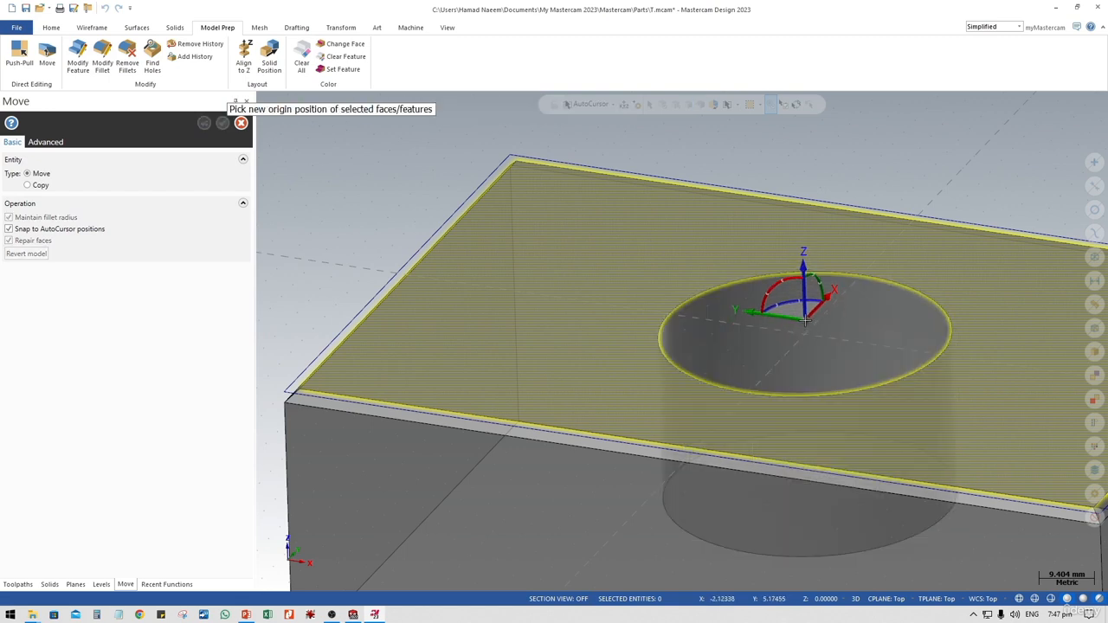
pyautogui.click(805, 333)
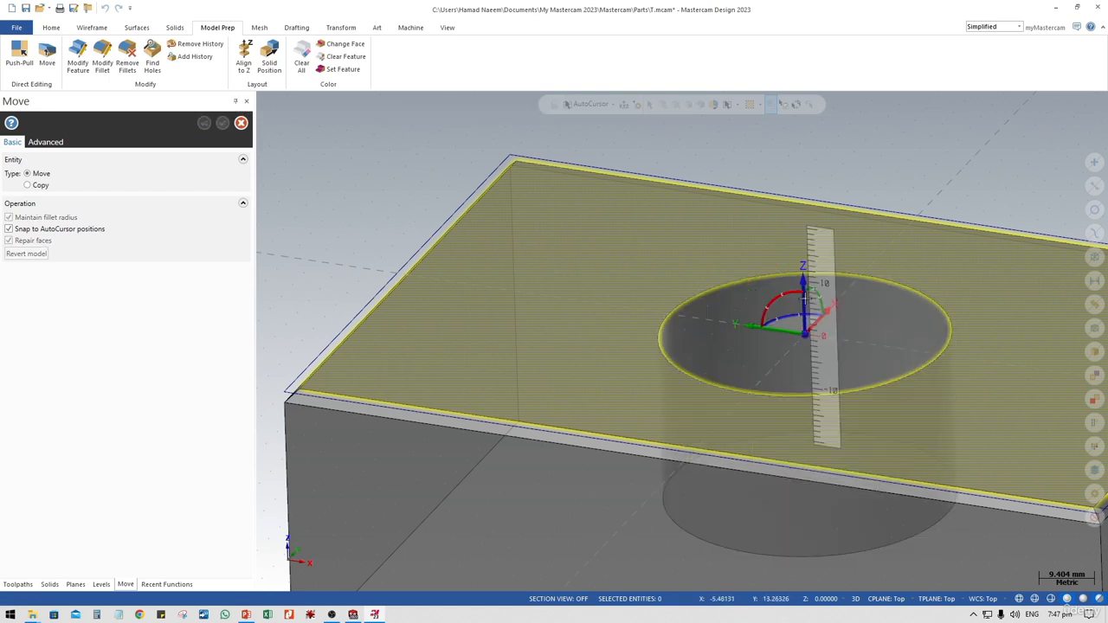
pyautogui.click(824, 351)
pyautogui.moveTo(845, 387); pyautogui.dragTo(450, 225, button='middle')
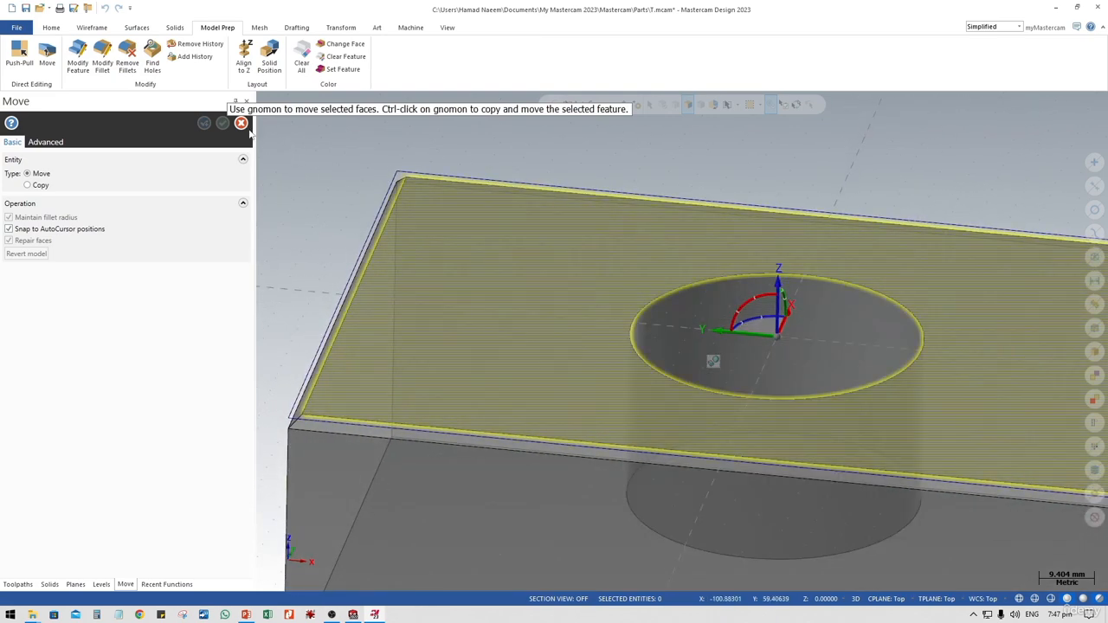
pyautogui.click(241, 123)
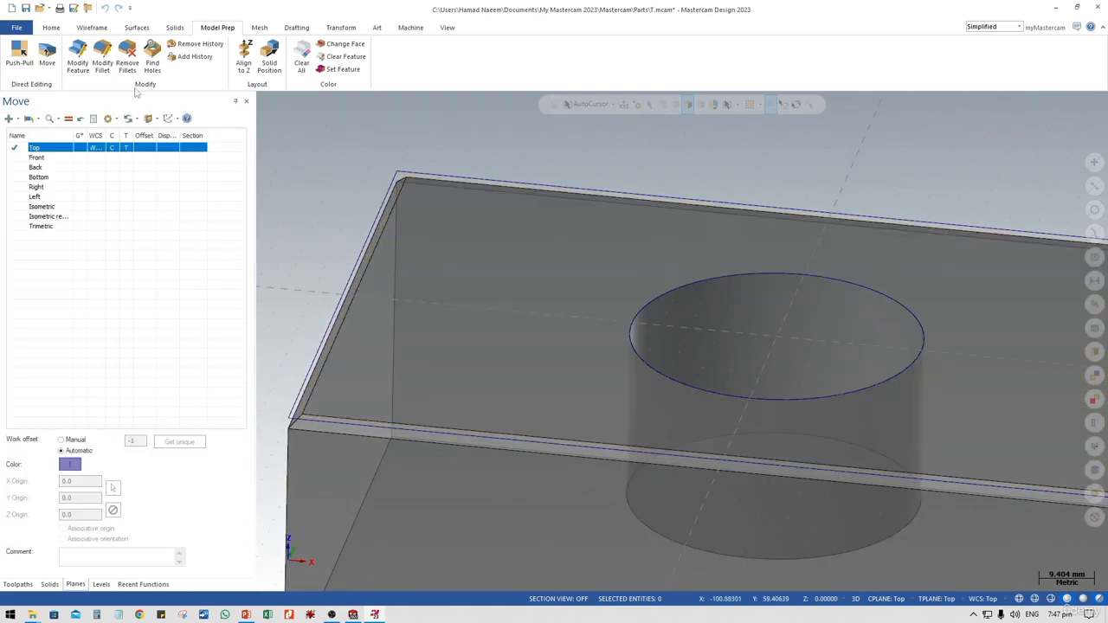
# - Chamfer the round pocket's upper edge by 5 mm with Push-Pull, using the Chamfer edge method
pyautogui.click(17, 57)
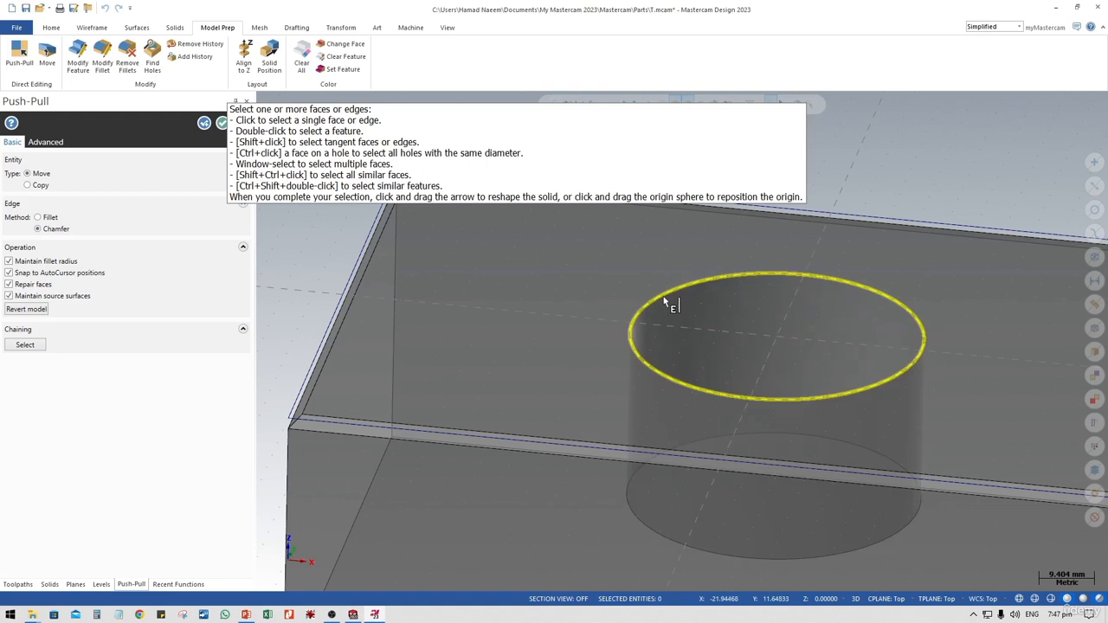
pyautogui.click(663, 296)
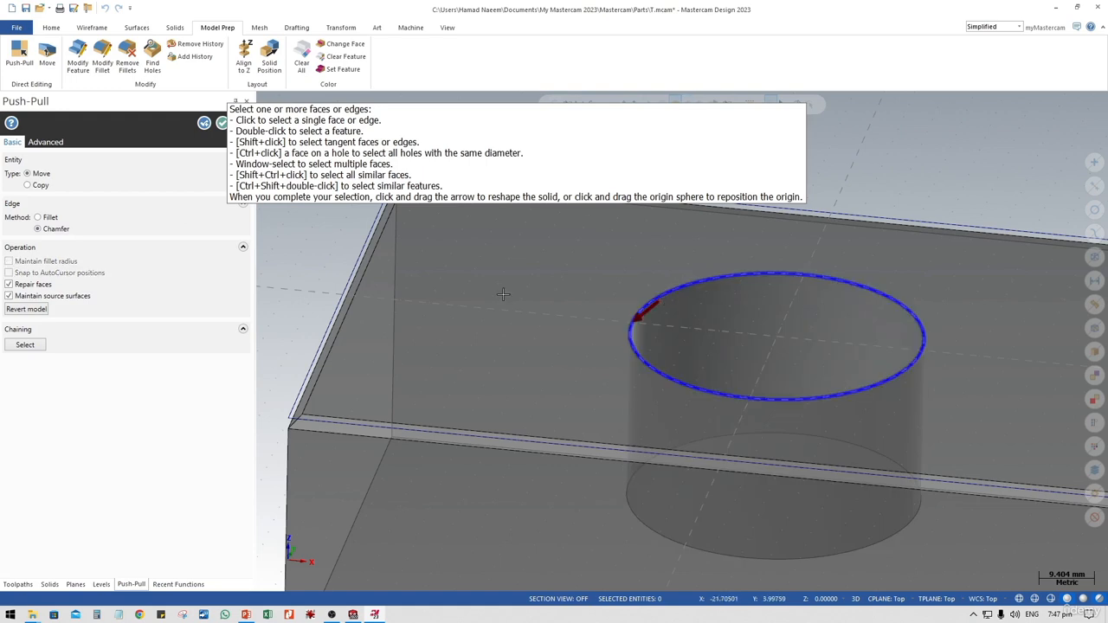
pyautogui.moveTo(662, 324); pyautogui.dragTo(616, 338)
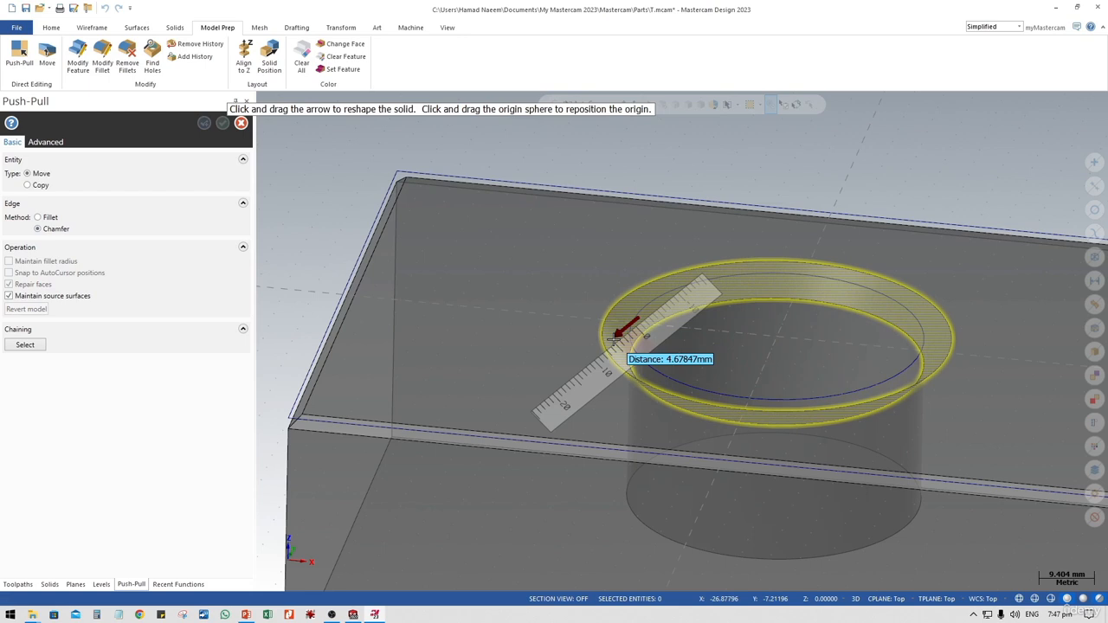
pyautogui.write('5')
pyautogui.press('Return')
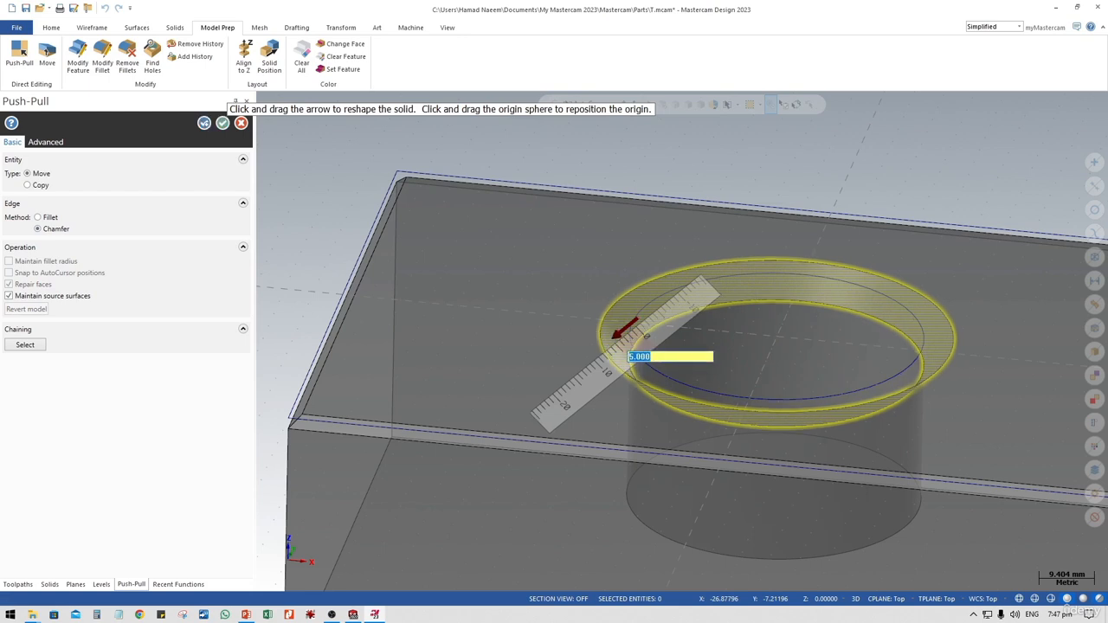
pyautogui.click(227, 125)
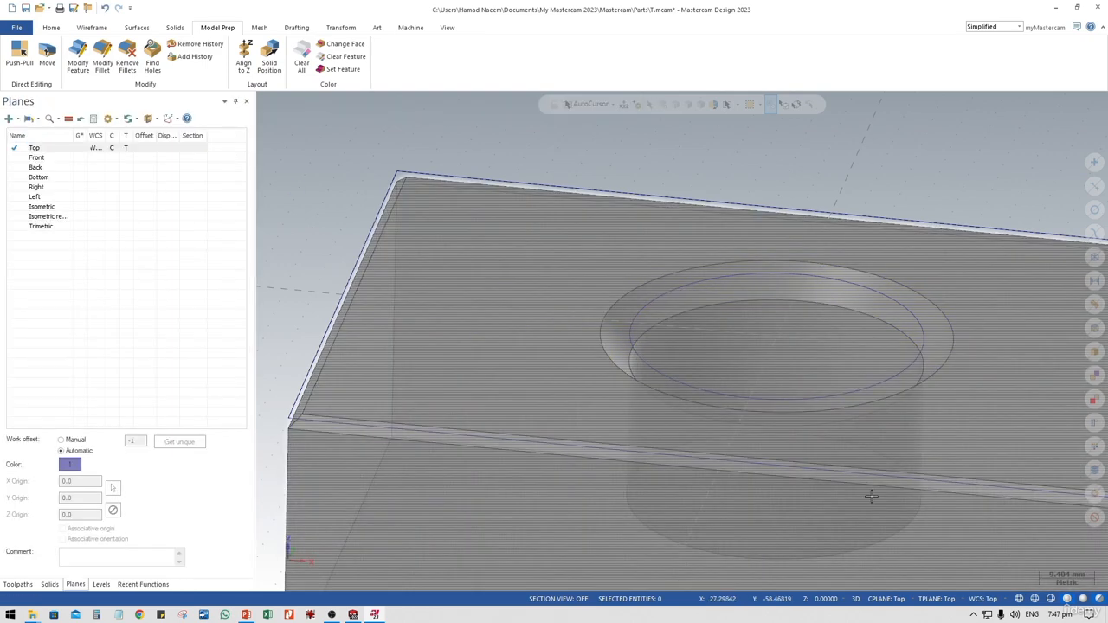
# - Examine the chamfered block from several angles and expand the solid's operation history to review its entries
pyautogui.moveTo(837, 487); pyautogui.dragTo(705, 398, button='middle')
pyautogui.scroll(-5, 831, 476)
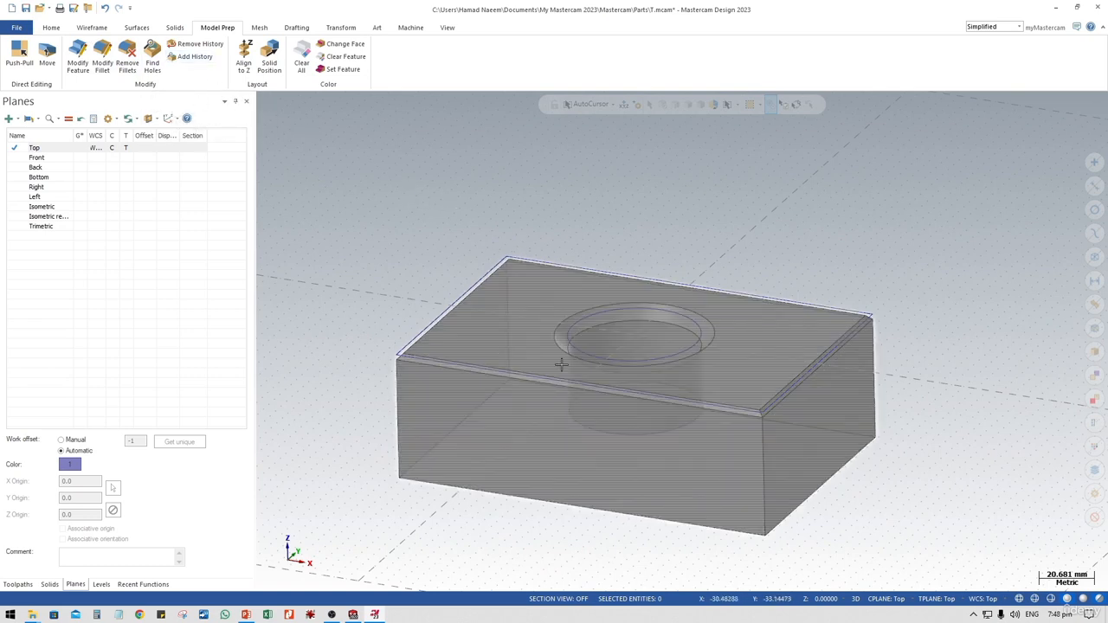
pyautogui.keyDown('ctrl'); pyautogui.moveTo(598, 373); pyautogui.dragTo(702, 337, button='middle'); pyautogui.keyUp('ctrl')
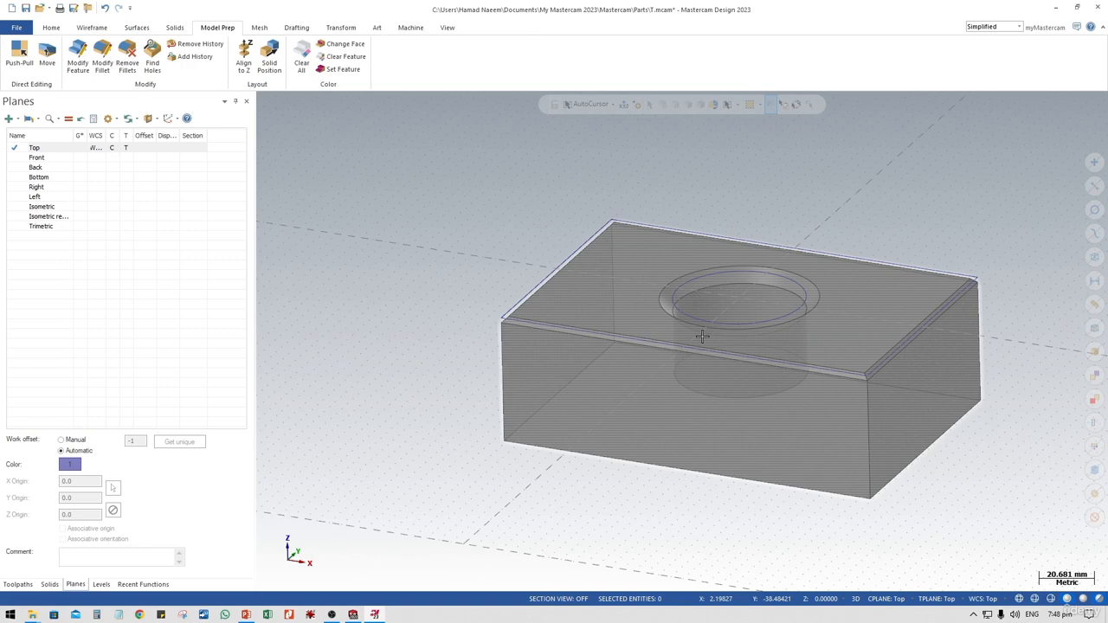
pyautogui.moveTo(531, 401)
pyautogui.mouseDown(button='middle')
pyautogui.moveTo(619, 378)
pyautogui.moveTo(574, 401)
pyautogui.mouseUp(button='middle')
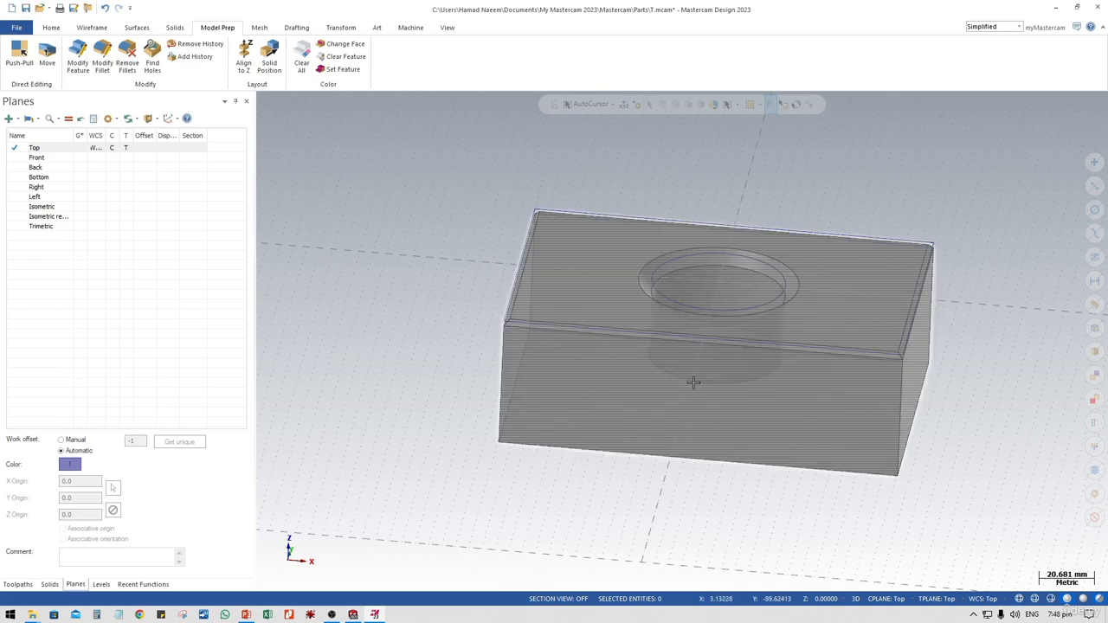
pyautogui.click(50, 584)
pyautogui.click(8, 135)
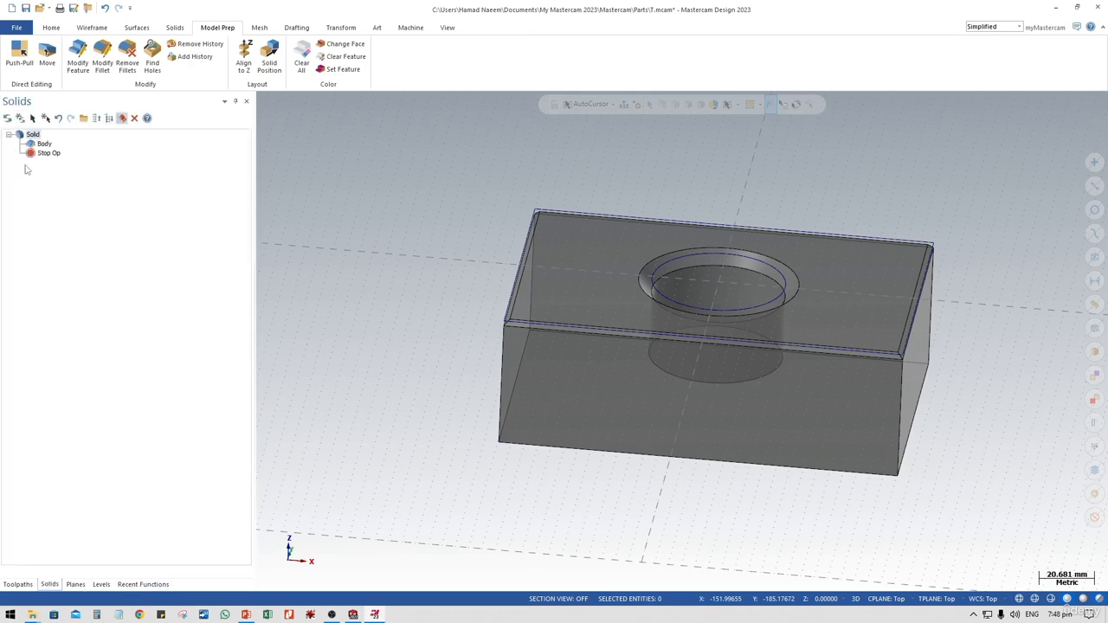
pyautogui.moveTo(752, 404)
pyautogui.mouseDown(button='middle')
pyautogui.moveTo(666, 399)
pyautogui.moveTo(641, 381)
pyautogui.mouseUp(button='middle')
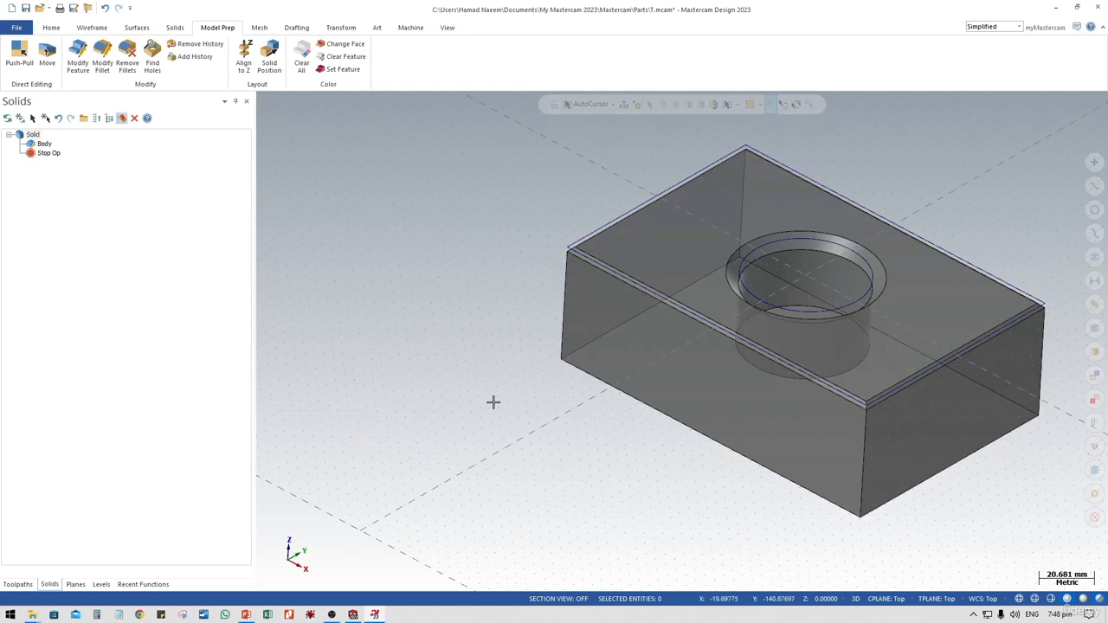
pyautogui.moveTo(495, 350)
pyautogui.mouseDown(button='middle')
pyautogui.moveTo(680, 404)
pyautogui.moveTo(719, 390)
pyautogui.moveTo(785, 409)
pyautogui.moveTo(804, 385)
pyautogui.mouseUp(button='middle')
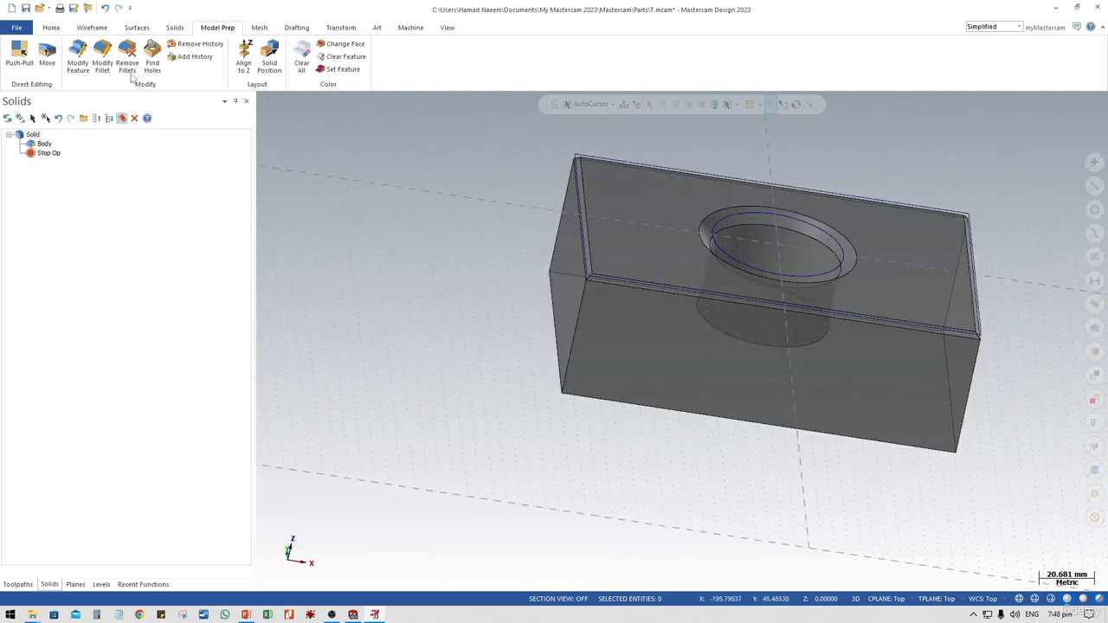
pyautogui.click(90, 27)
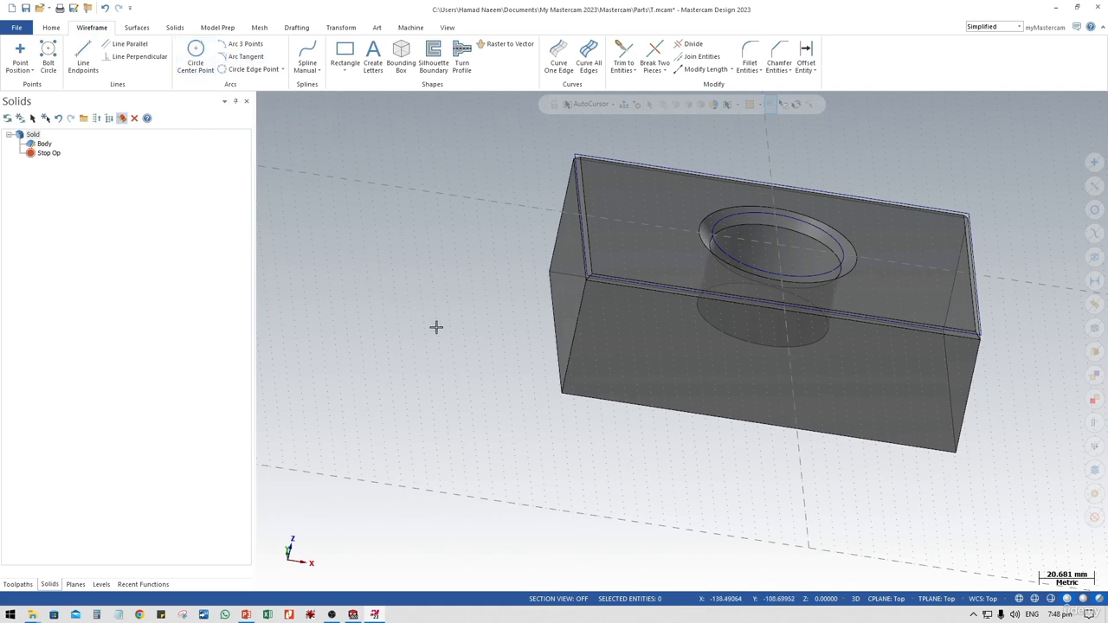
pyautogui.moveTo(571, 339); pyautogui.dragTo(725, 271, button='middle')
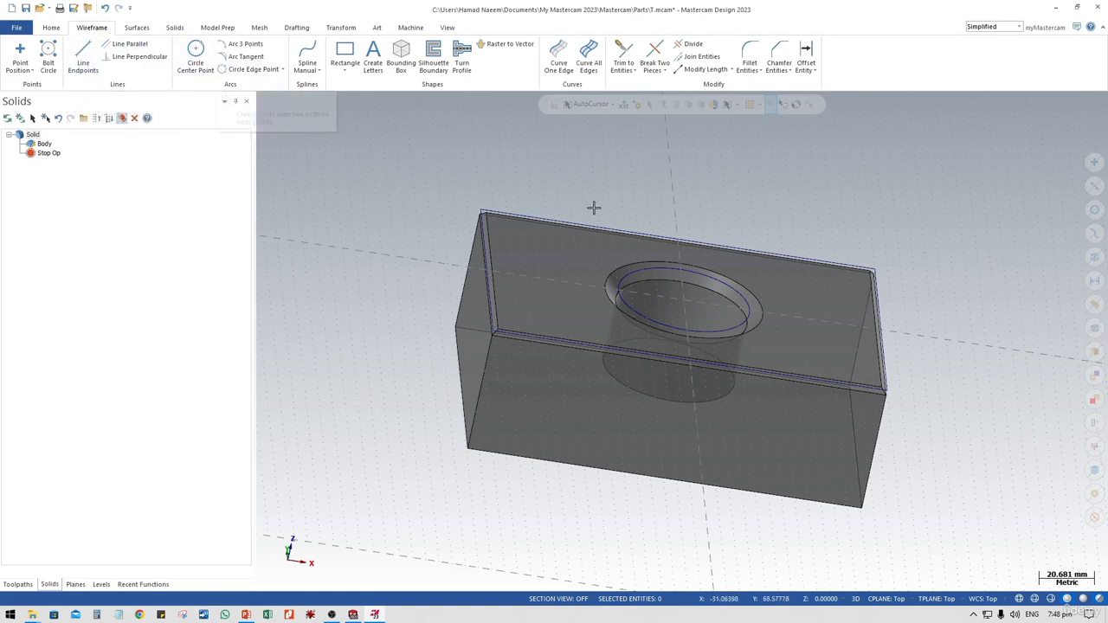
pyautogui.moveTo(687, 270); pyautogui.dragTo(604, 274, button='middle')
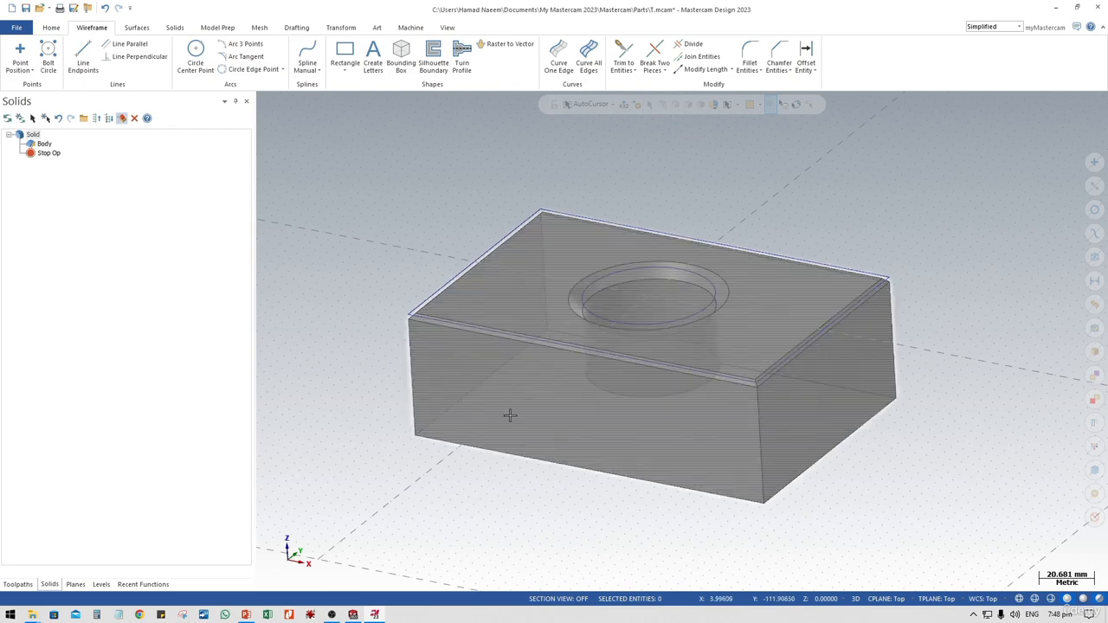
pyautogui.moveTo(509, 413)
pyautogui.mouseDown(button='middle')
pyautogui.moveTo(581, 404)
pyautogui.moveTo(573, 394)
pyautogui.mouseUp(button='middle')
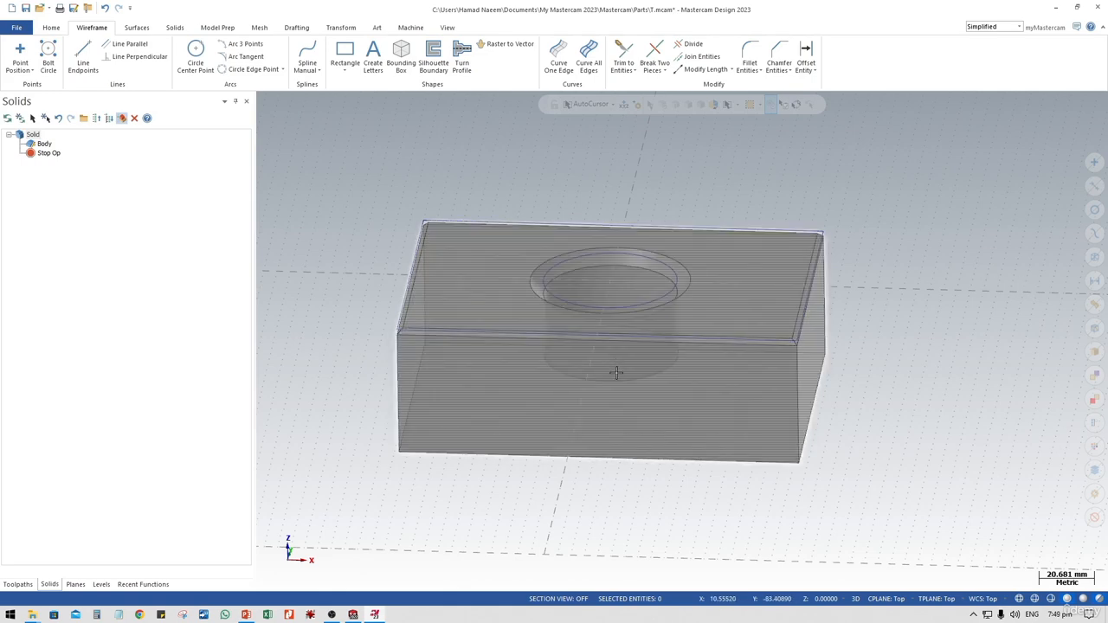
pyautogui.moveTo(706, 308); pyautogui.dragTo(722, 171, button='middle')
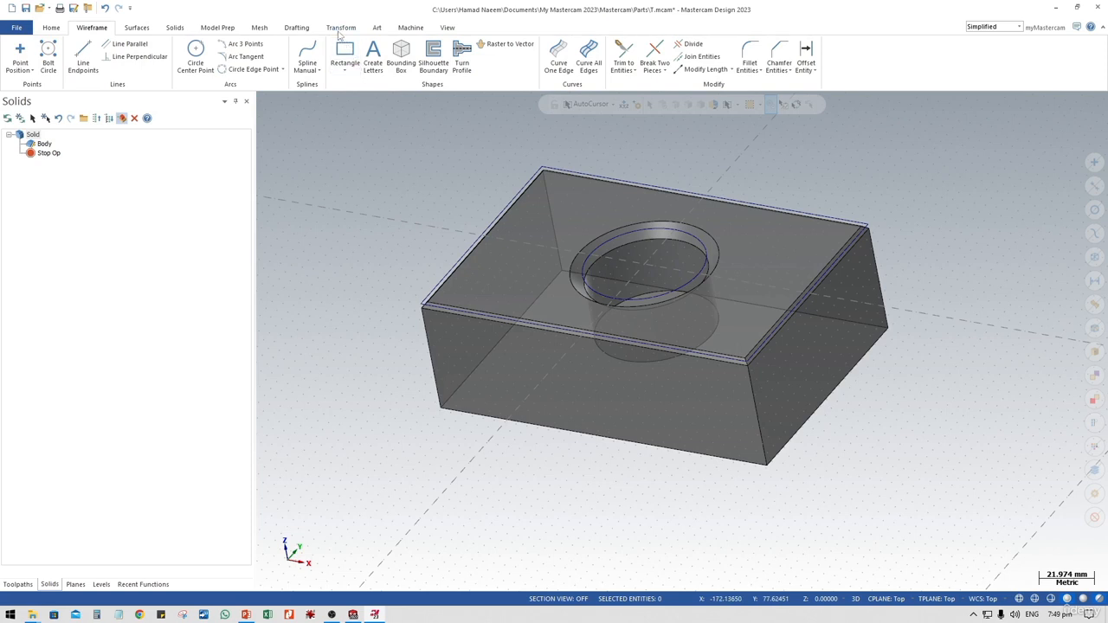
# - Select all geometry and use Move to Origin to place the upper face's front-left corner at the origin
pyautogui.click(340, 28)
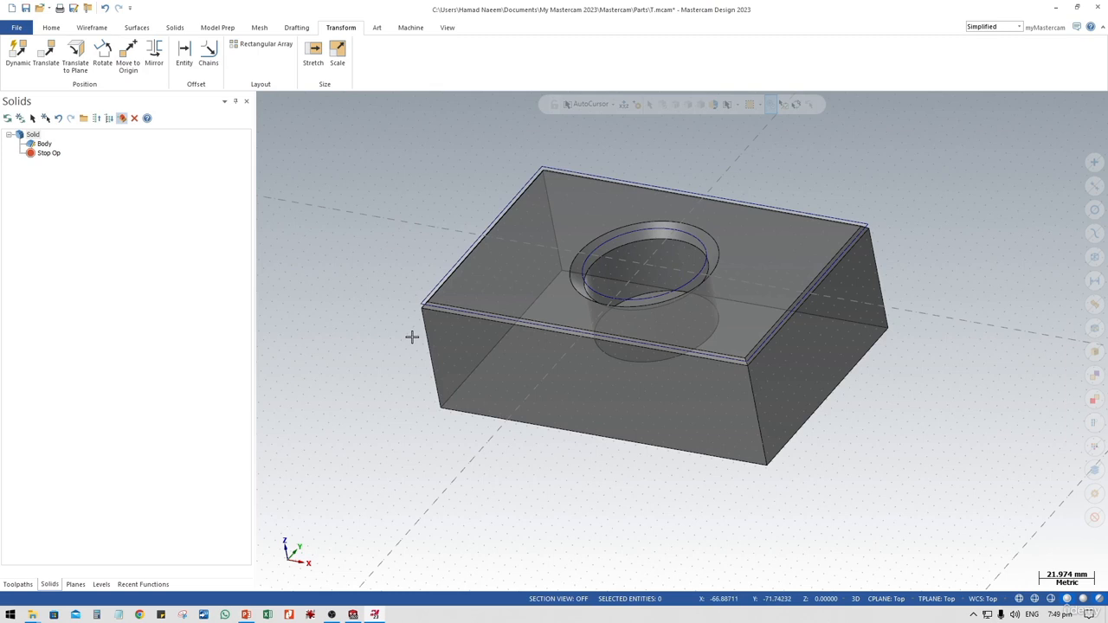
pyautogui.hotkey('ctrl', 'a')
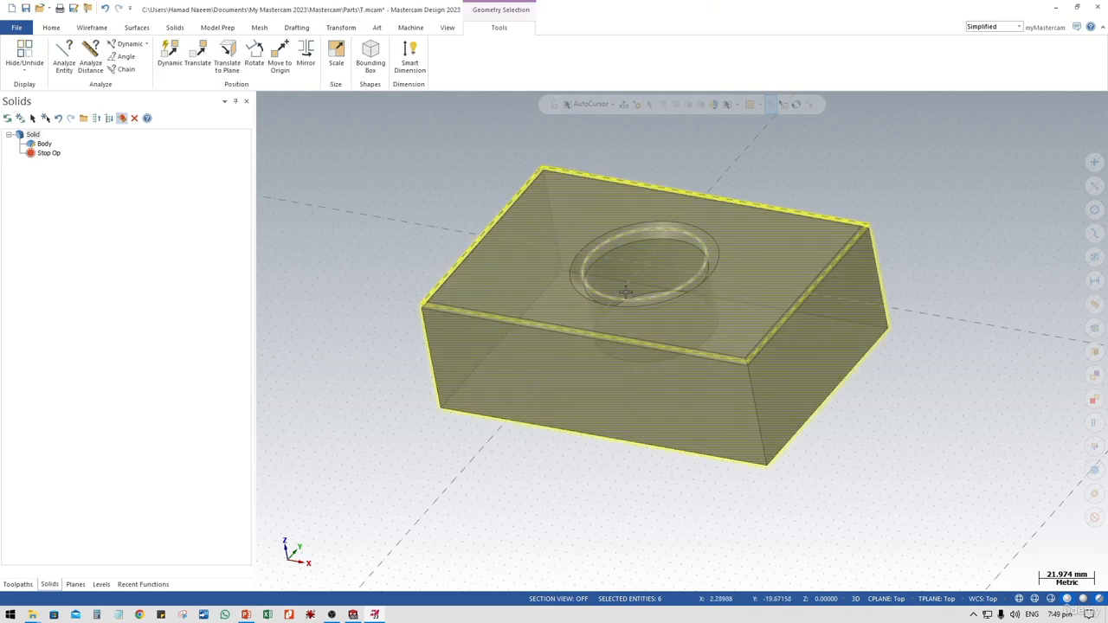
pyautogui.click(279, 57)
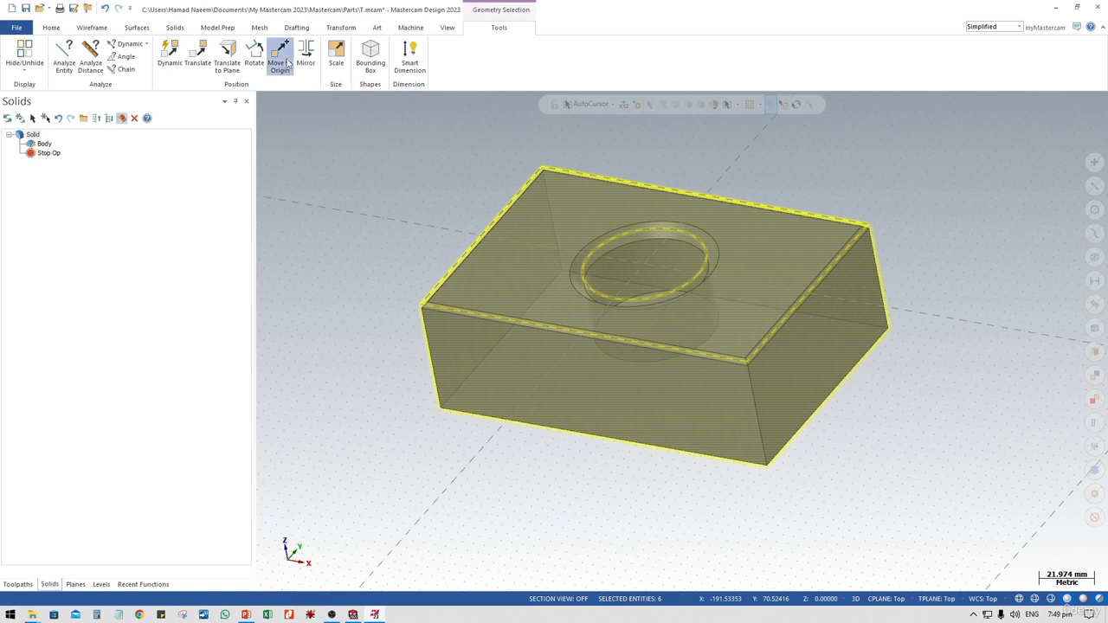
pyautogui.click(423, 309)
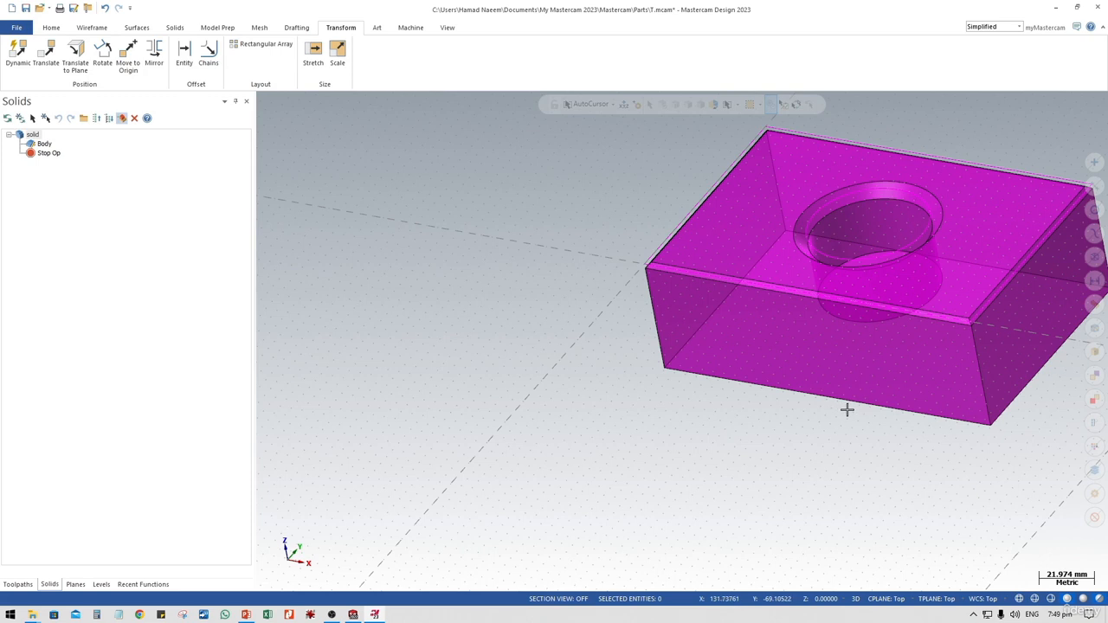
# - Use Move to Origin to place the upper face's back-left corner at the origin
pyautogui.keyDown('shift'); pyautogui.moveTo(840, 401); pyautogui.dragTo(706, 481, button='middle'); pyautogui.keyUp('shift')
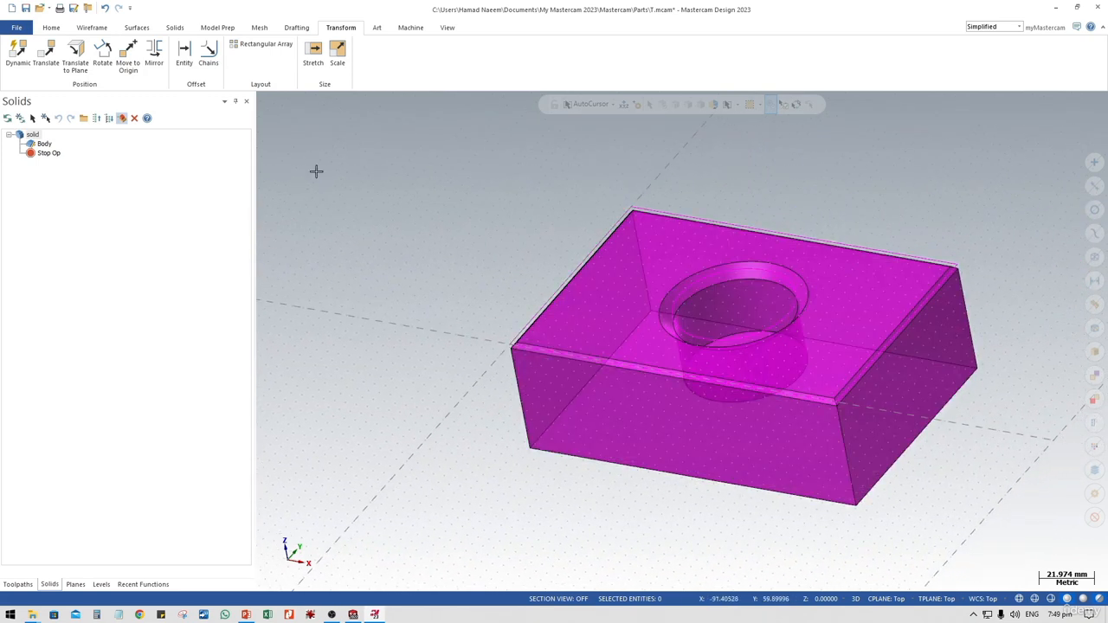
pyautogui.click(126, 52)
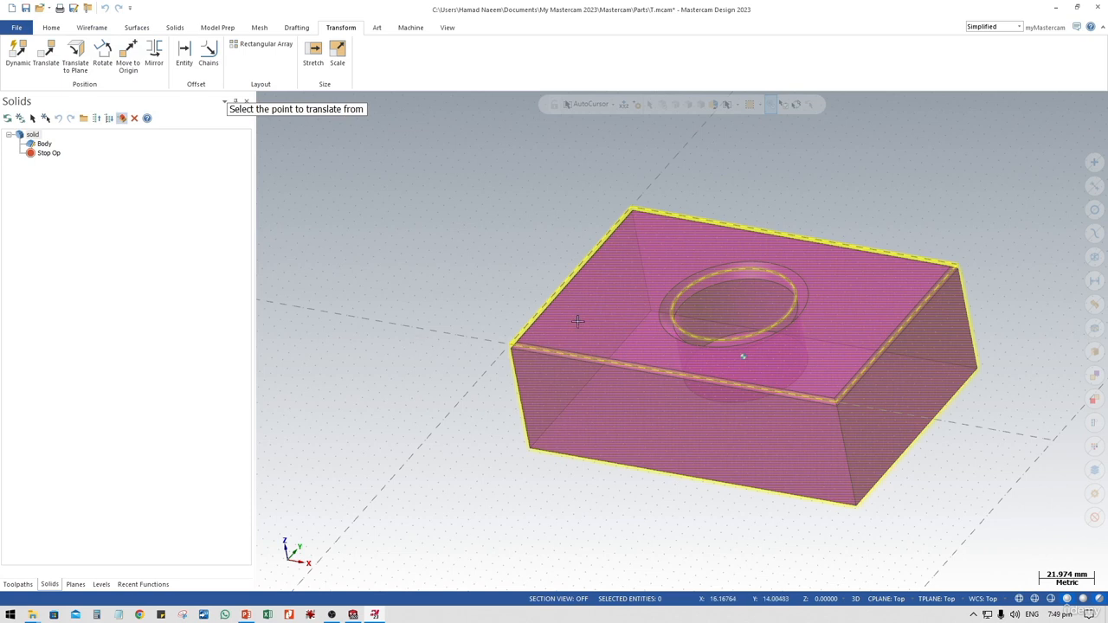
pyautogui.click(631, 211)
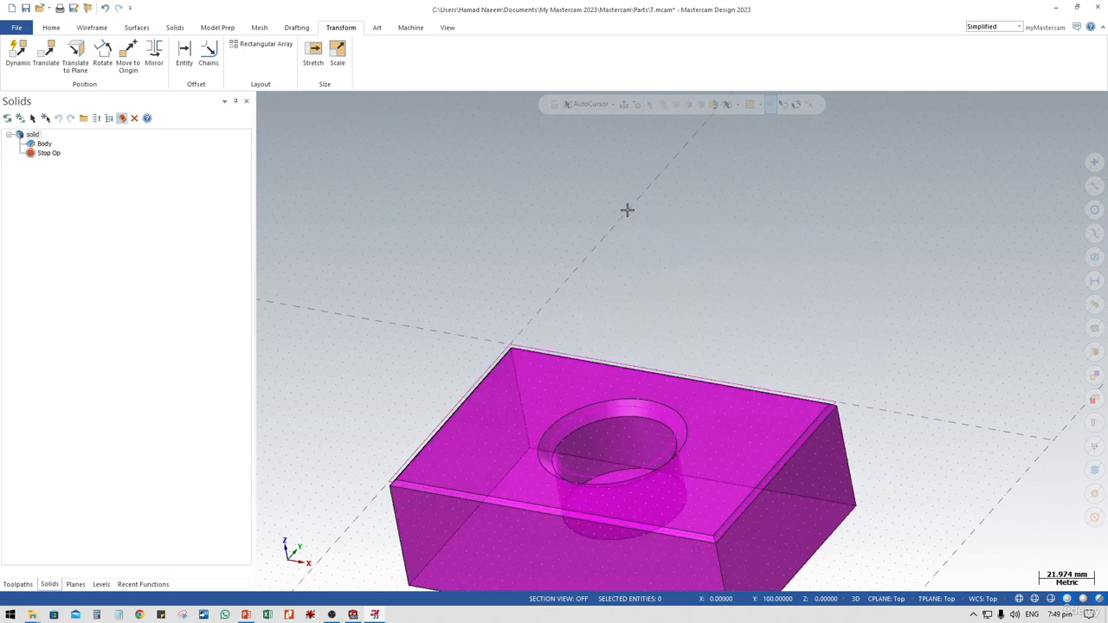
# - Use Move to Origin to place the centre of the round pocket's upper circle at the origin
pyautogui.click(128, 53)
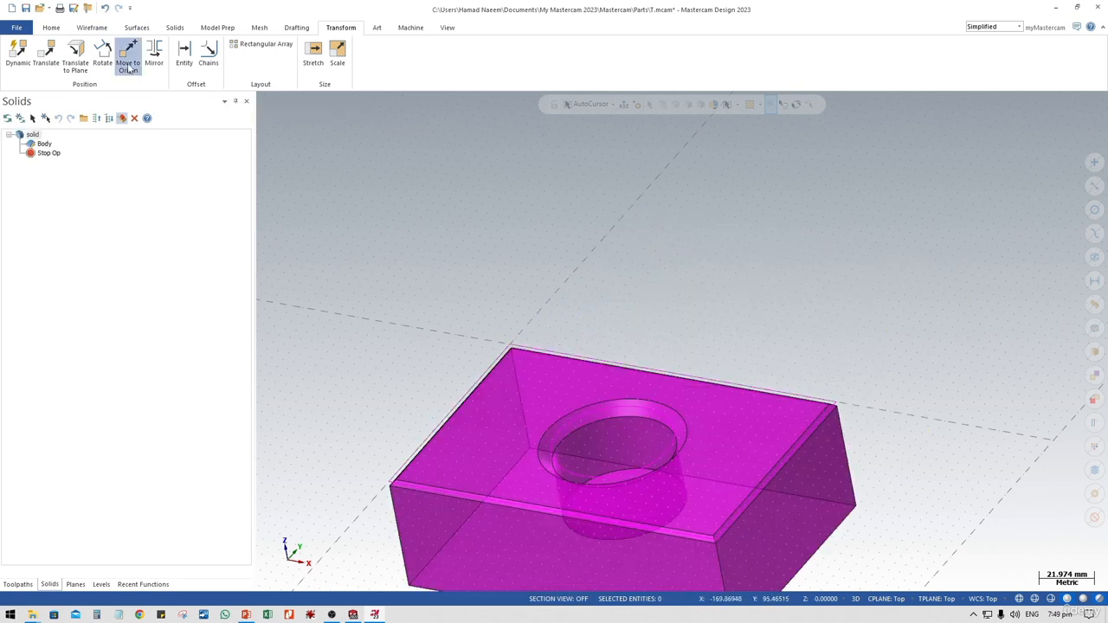
pyautogui.click(618, 442)
pyautogui.moveTo(563, 452); pyautogui.dragTo(692, 376, button='middle')
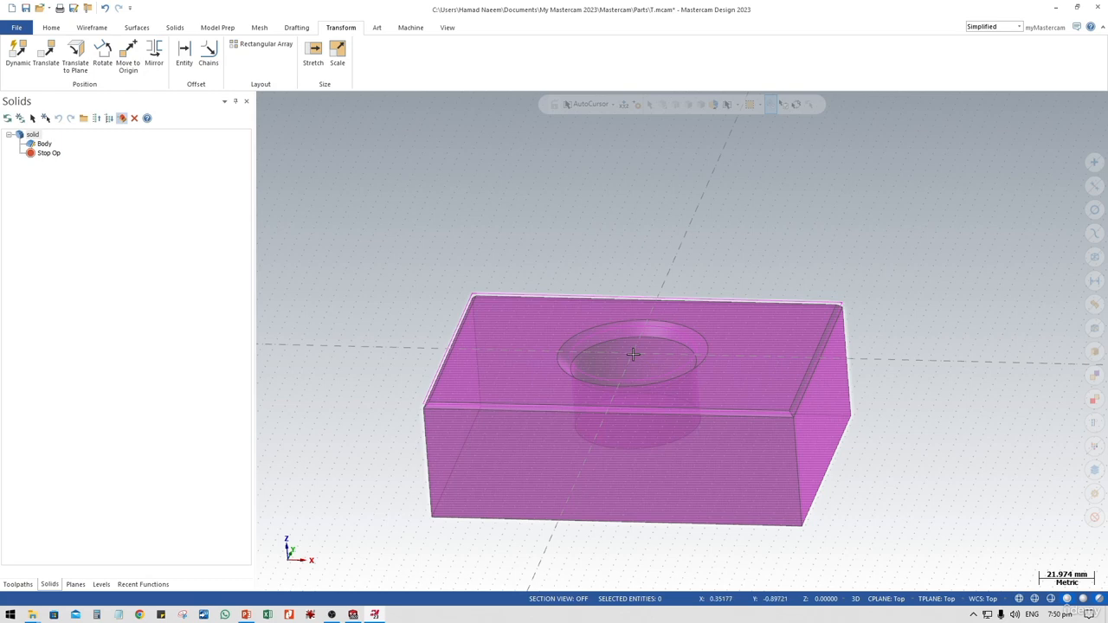
pyautogui.moveTo(633, 353); pyautogui.dragTo(654, 411, button='middle')
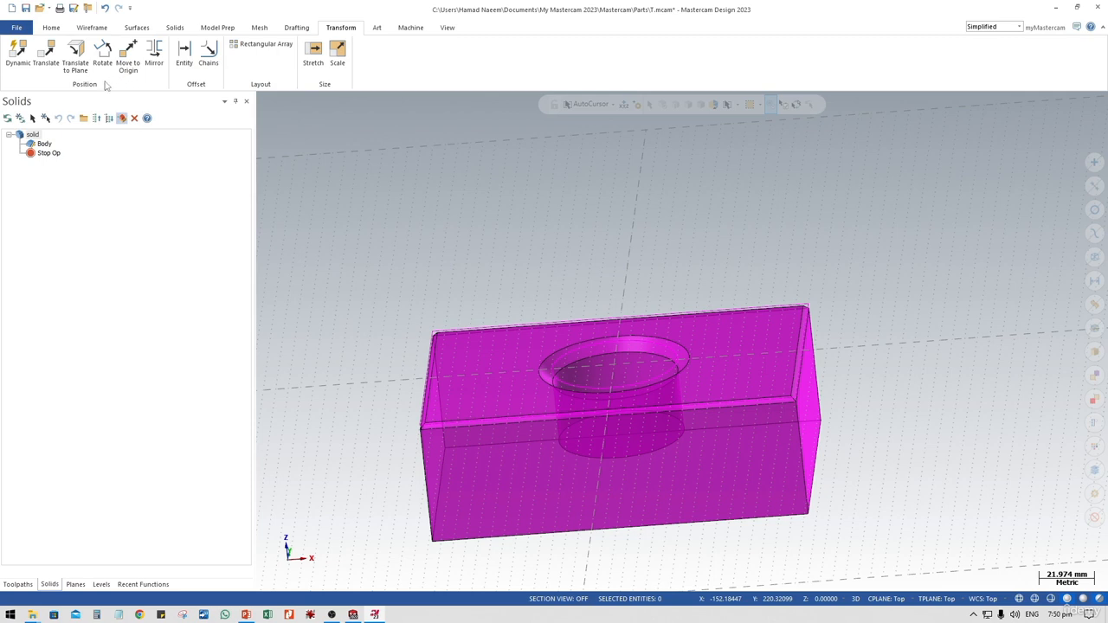
pyautogui.click(19, 54)
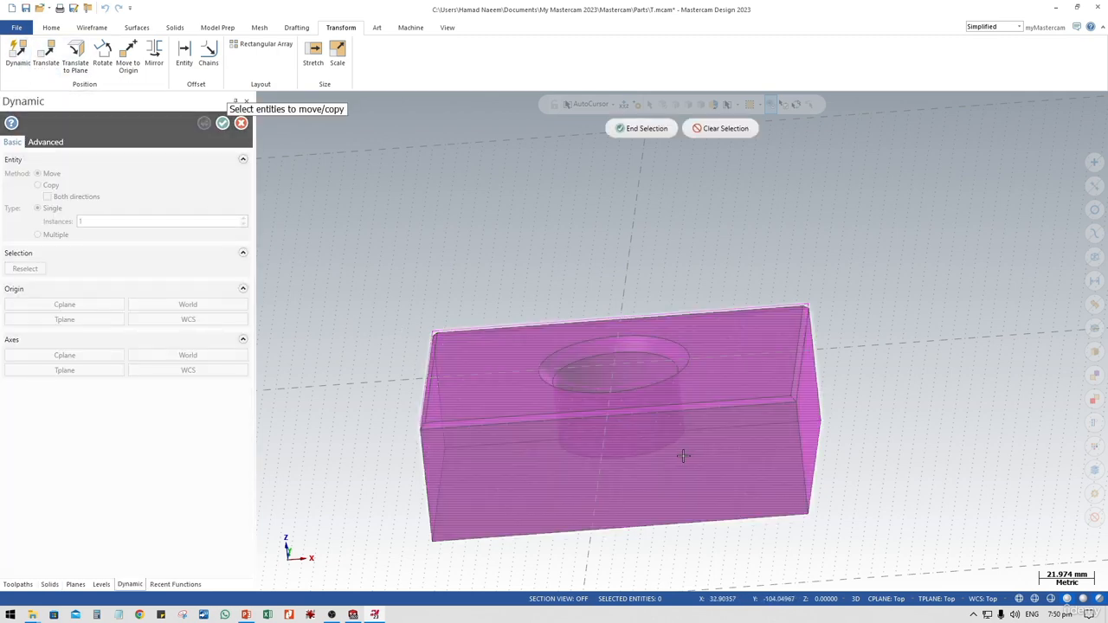
pyautogui.click(667, 446)
pyautogui.click(645, 128)
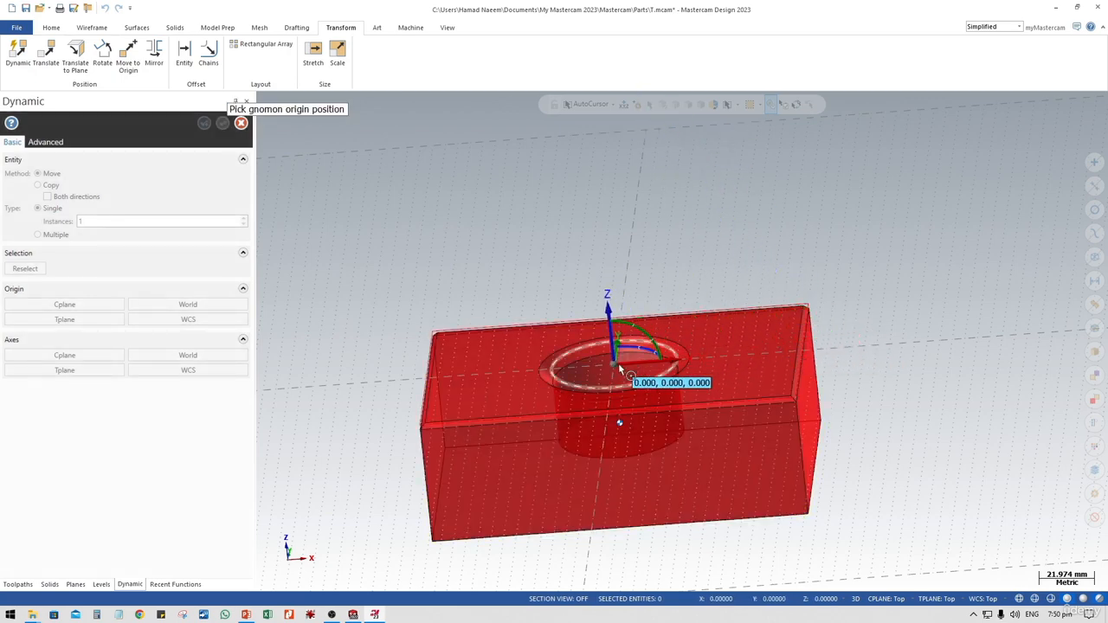
pyautogui.press('Escape')
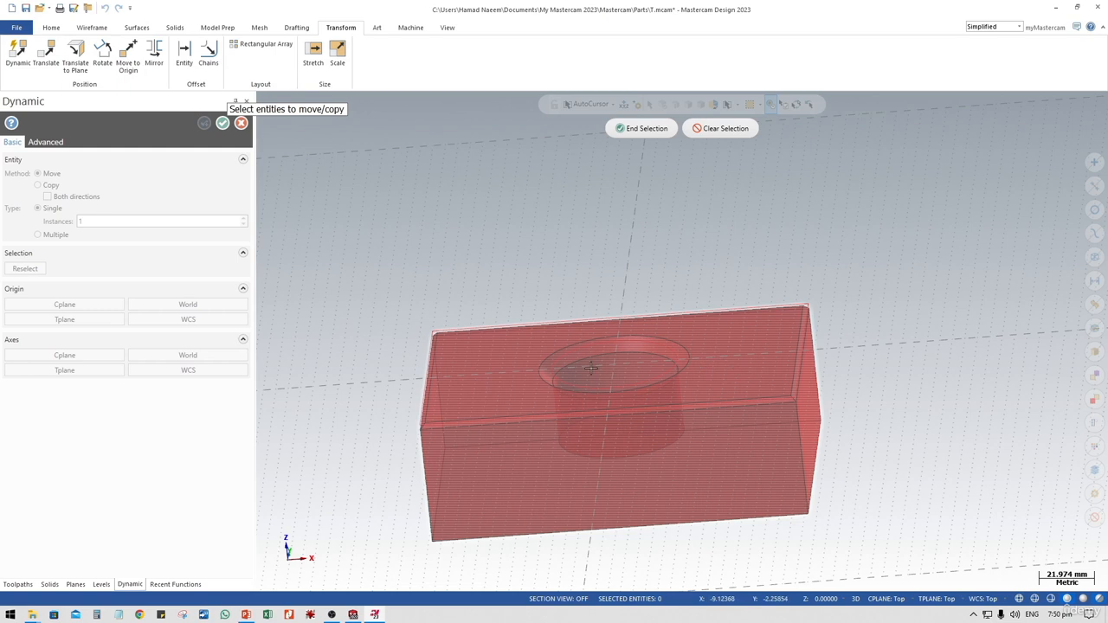
# - Select the block for a Dynamic move, place the gnomon at the midpoint of the upper face's right edge, and try its rotation handle
pyautogui.click(459, 328)
pyautogui.click(636, 128)
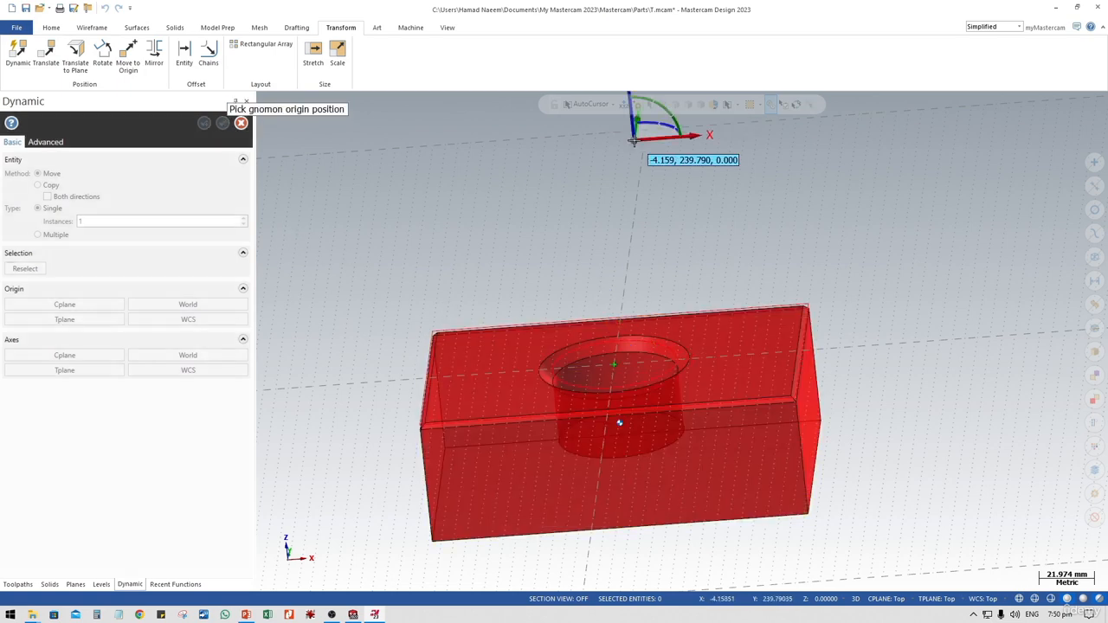
pyautogui.click(797, 351)
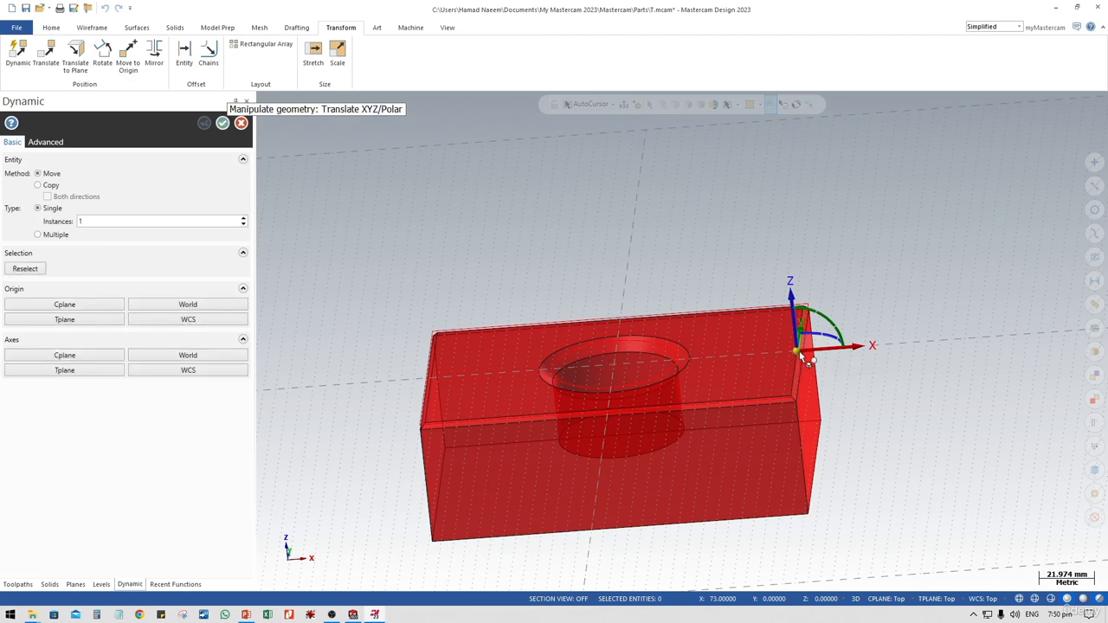
pyautogui.click(838, 340)
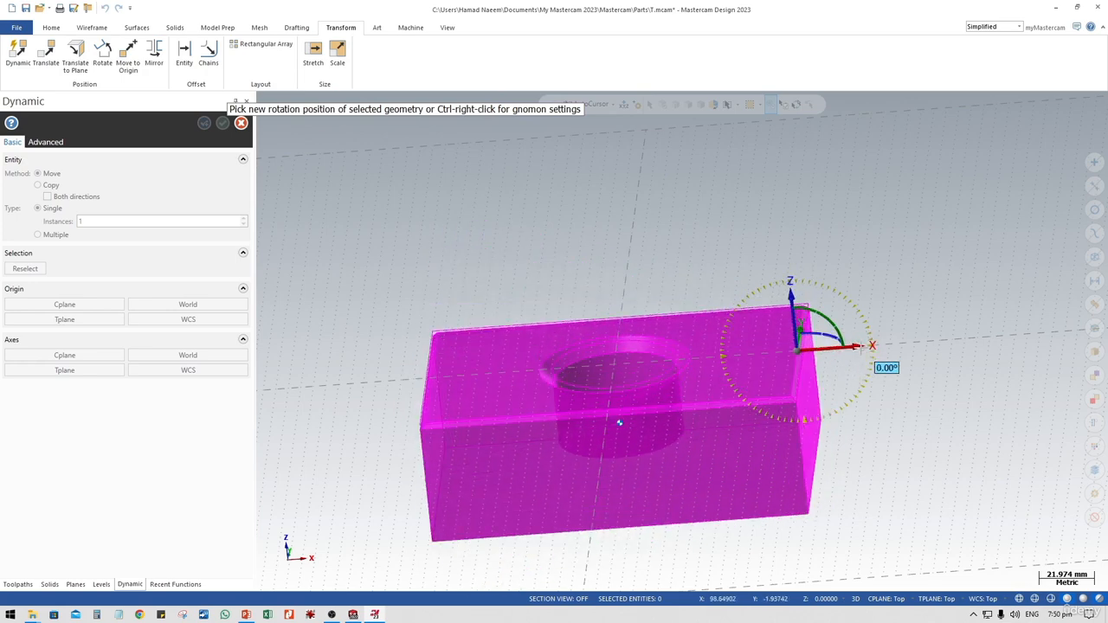
pyautogui.click(857, 348)
# - Try translating the block along the gnomon's X, Y and Z axes, and discard the Dynamic move
pyautogui.click(843, 347)
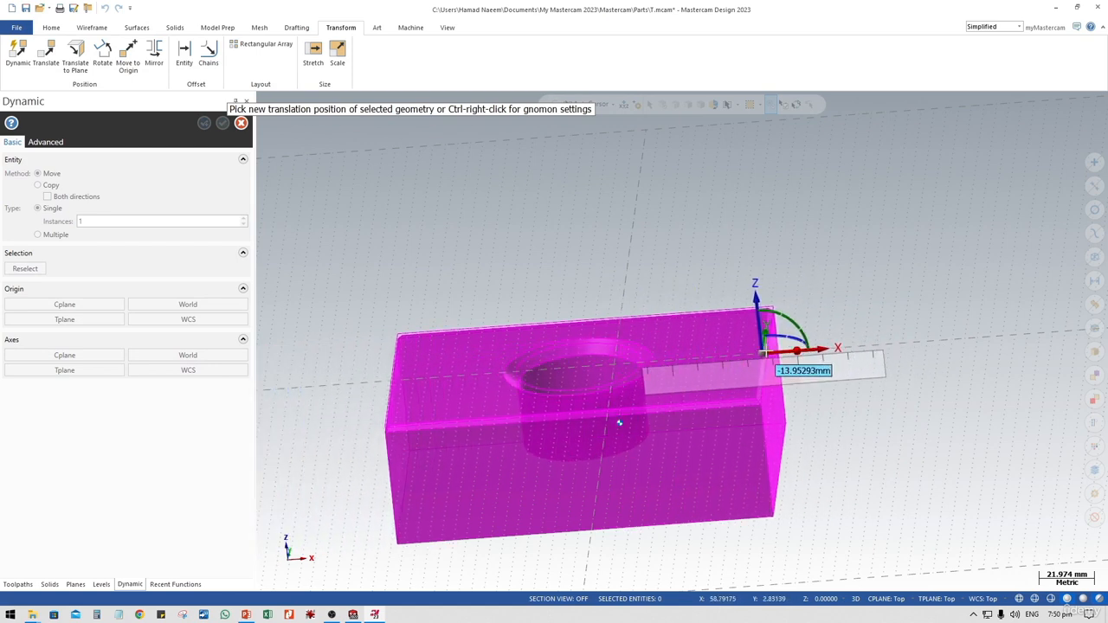
pyautogui.click(790, 355)
pyautogui.click(791, 357)
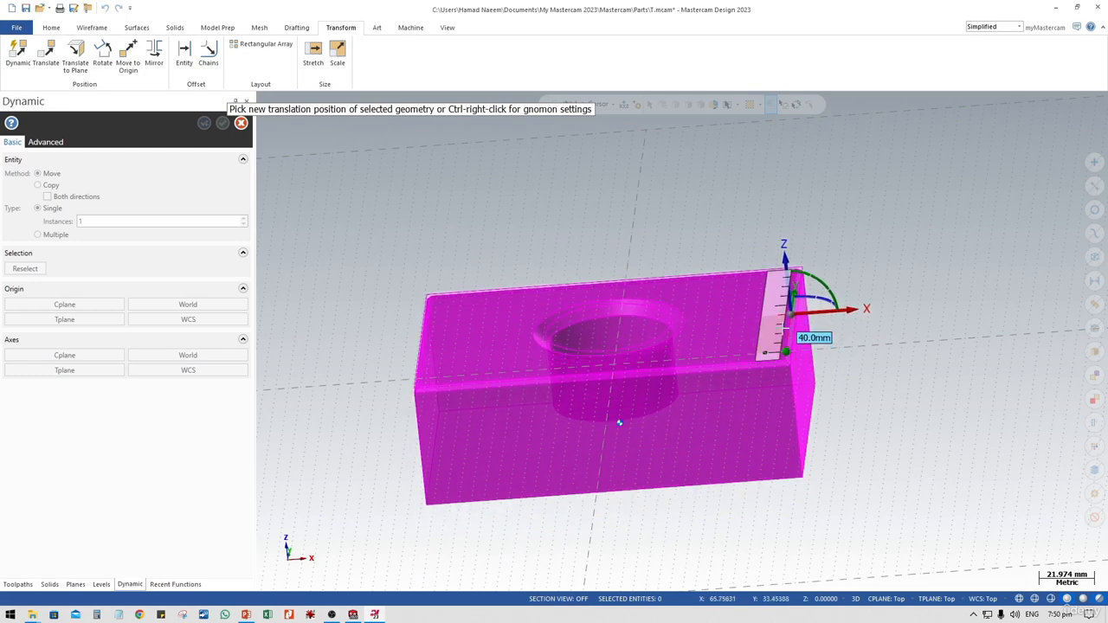
pyautogui.click(785, 344)
pyautogui.click(784, 337)
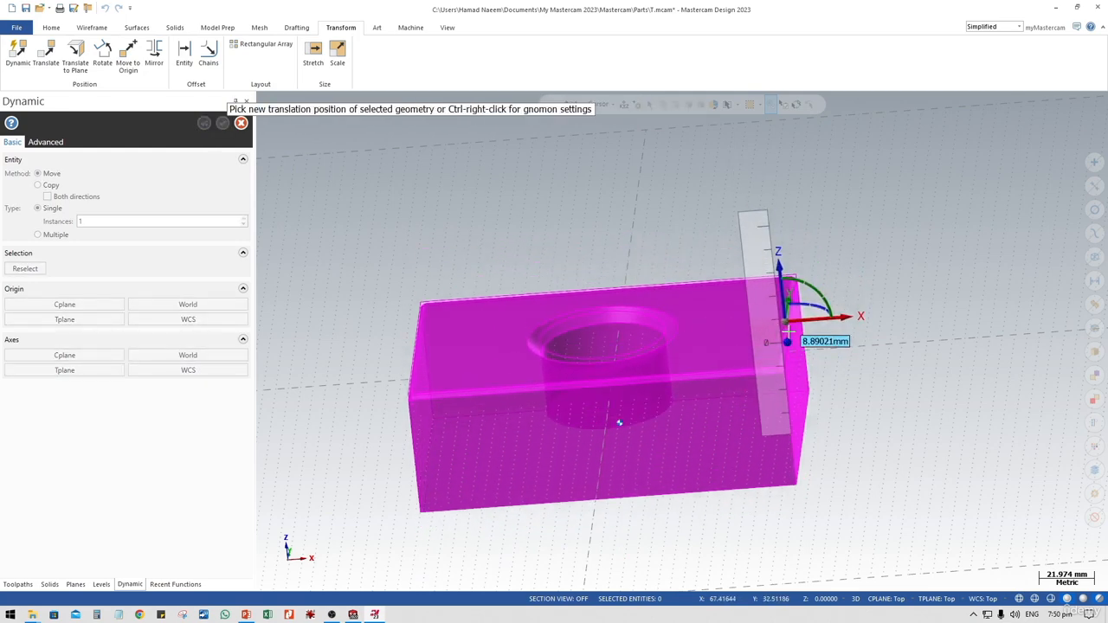
pyautogui.click(821, 382)
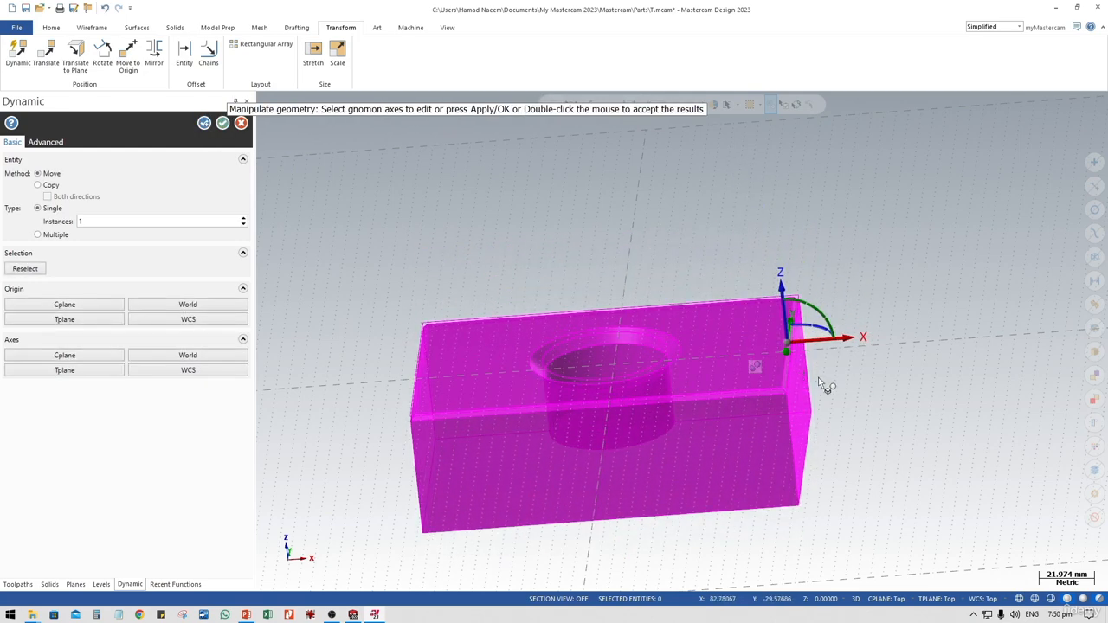
pyautogui.click(241, 124)
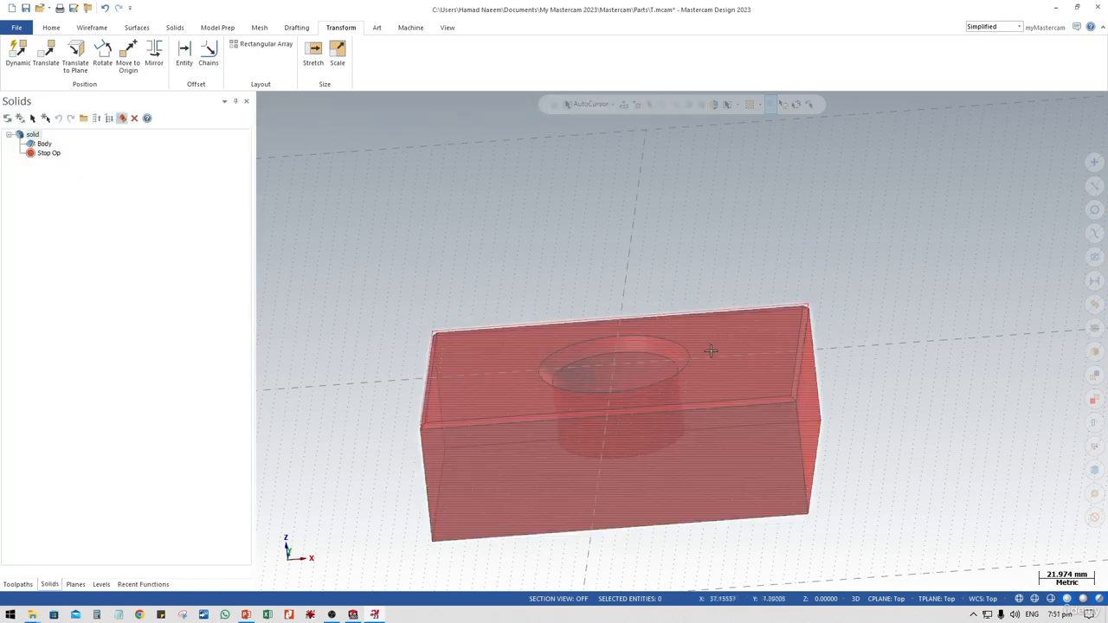
# - Set the construction plane and tool plane to Front
pyautogui.moveTo(561, 419); pyautogui.dragTo(760, 435, button='middle')
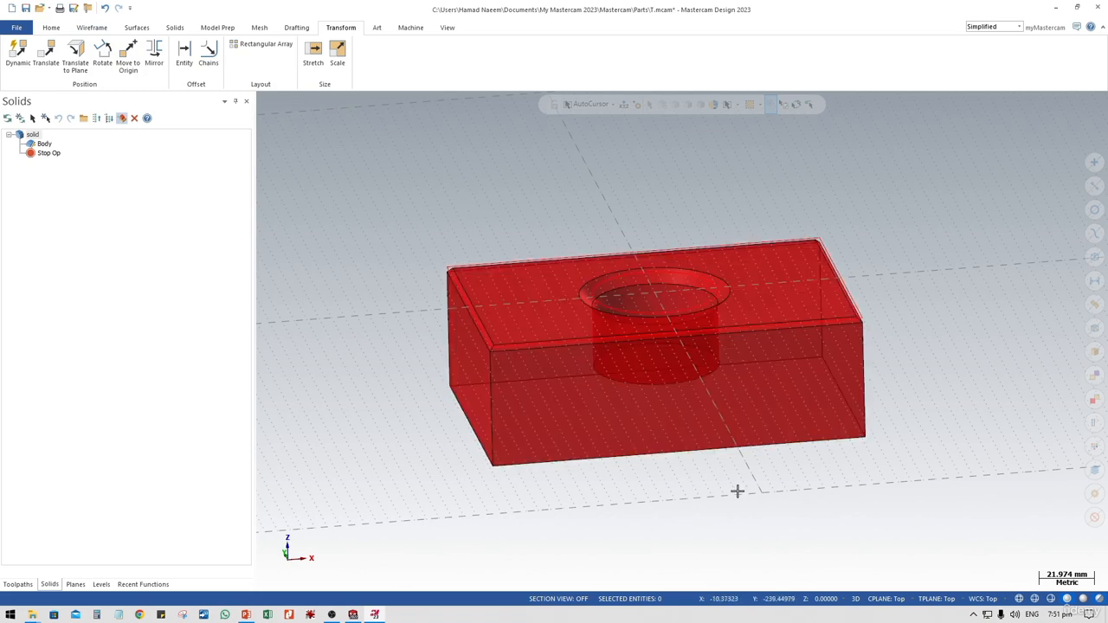
pyautogui.click(981, 599)
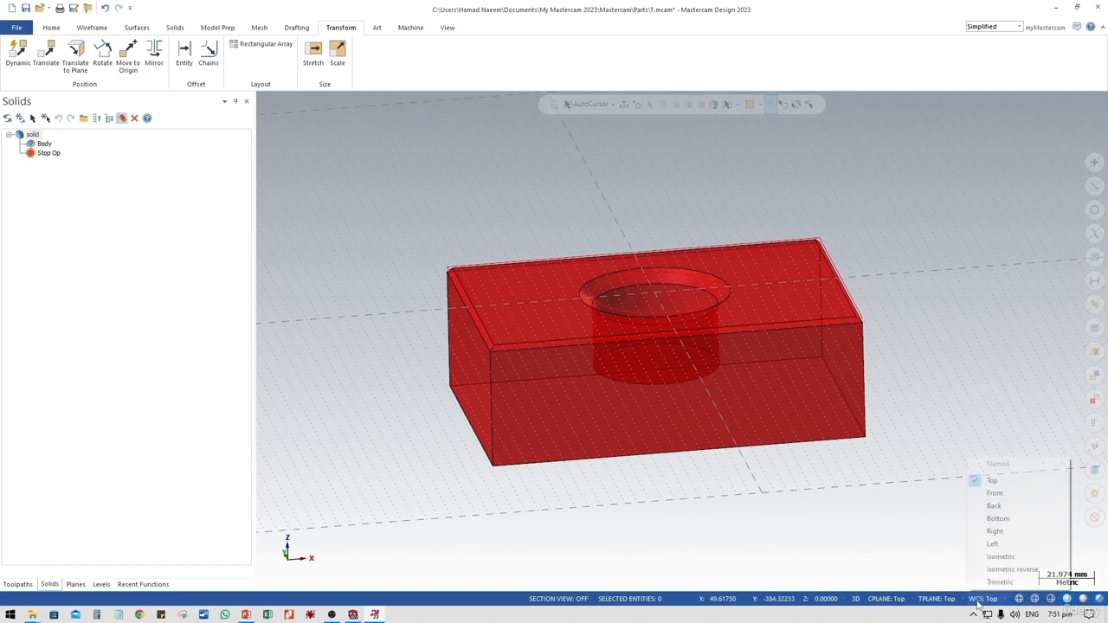
pyautogui.click(936, 599)
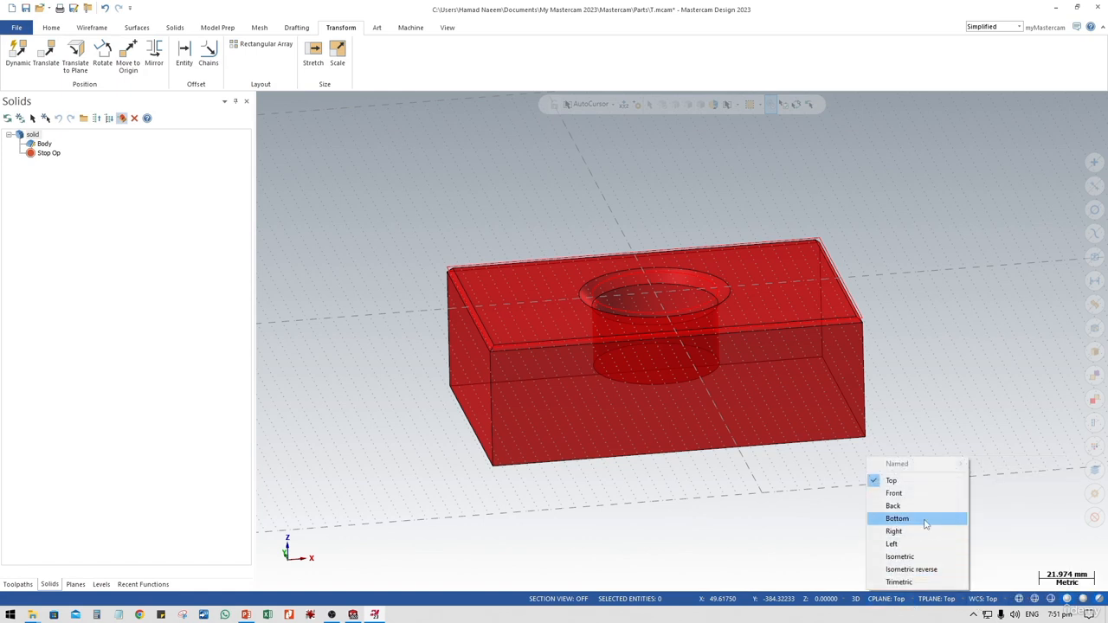
pyautogui.click(899, 492)
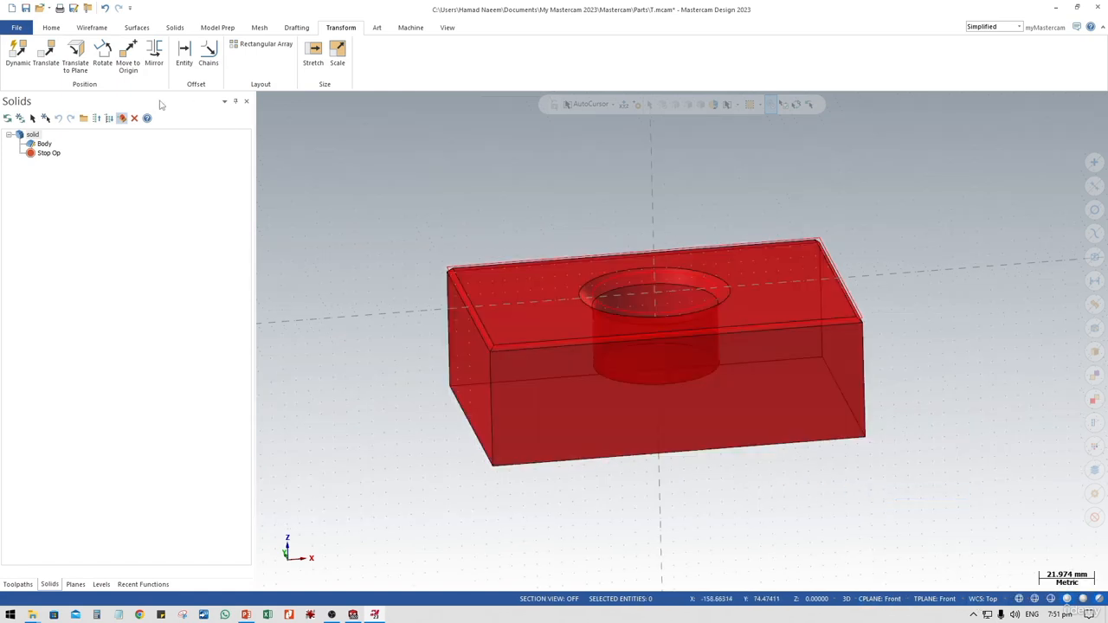
# - Draw an upright four-line rectangle about 39 mm wide and 57 mm high, standing on the upper face from its left edge's midpoint
pyautogui.click(92, 27)
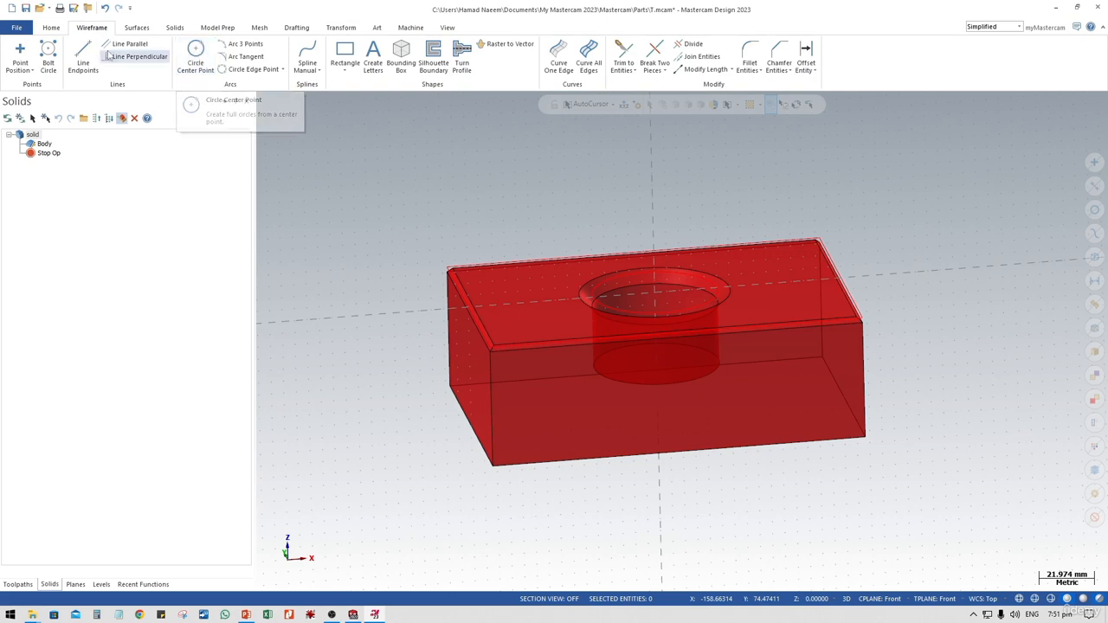
pyautogui.click(83, 59)
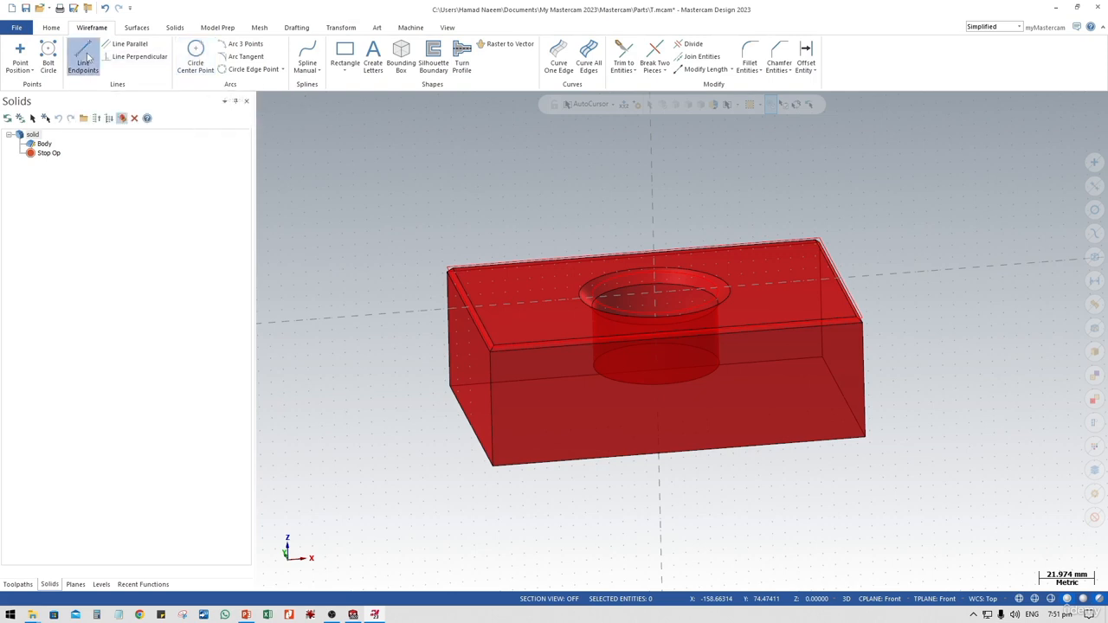
pyautogui.click(464, 303)
pyautogui.click(465, 176)
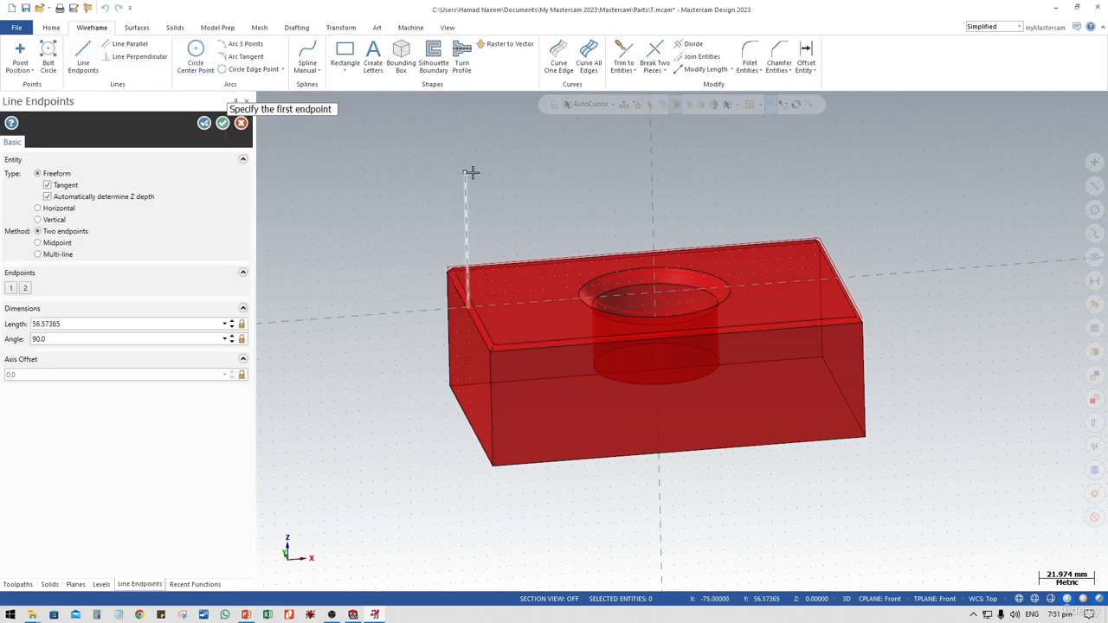
pyautogui.click(465, 173)
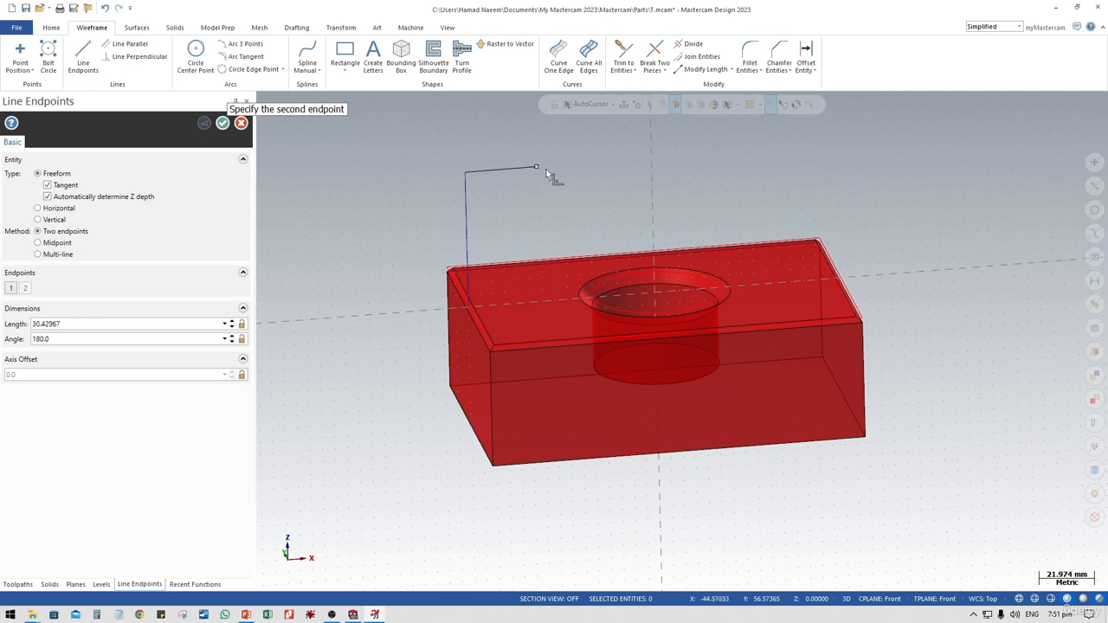
pyautogui.click(563, 166)
pyautogui.click(563, 165)
pyautogui.click(563, 302)
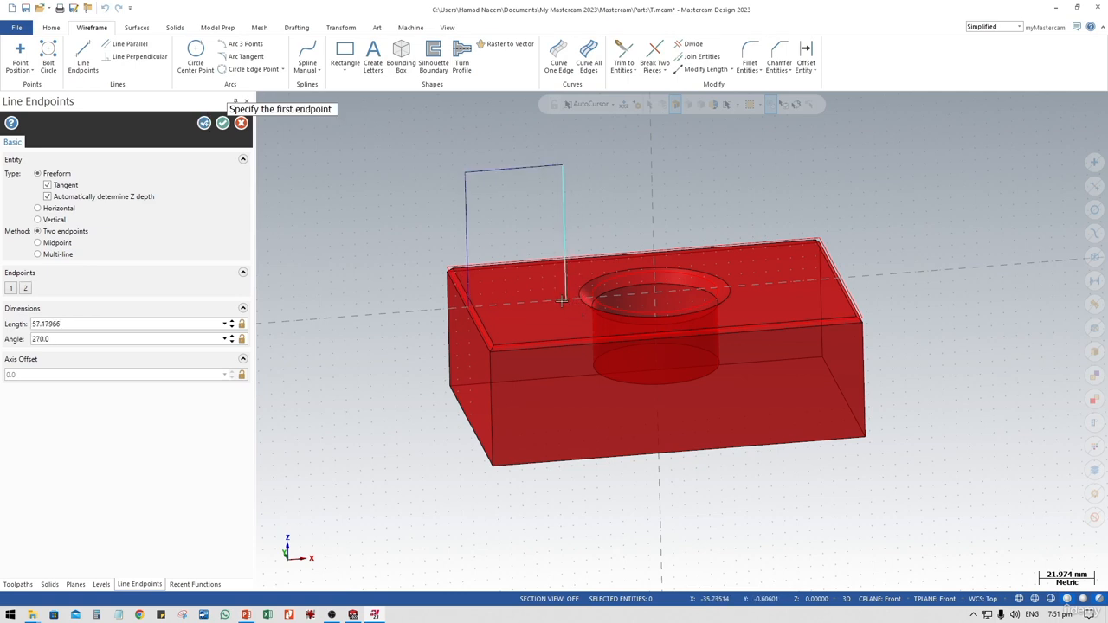
pyautogui.click(563, 302)
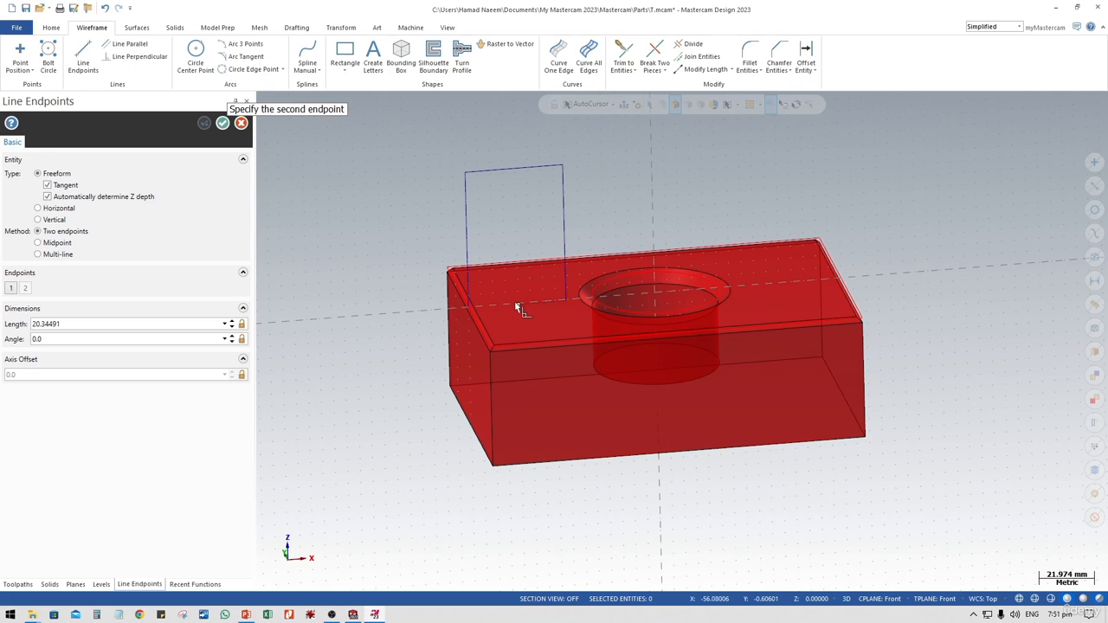
pyautogui.click(468, 303)
pyautogui.press('Escape')
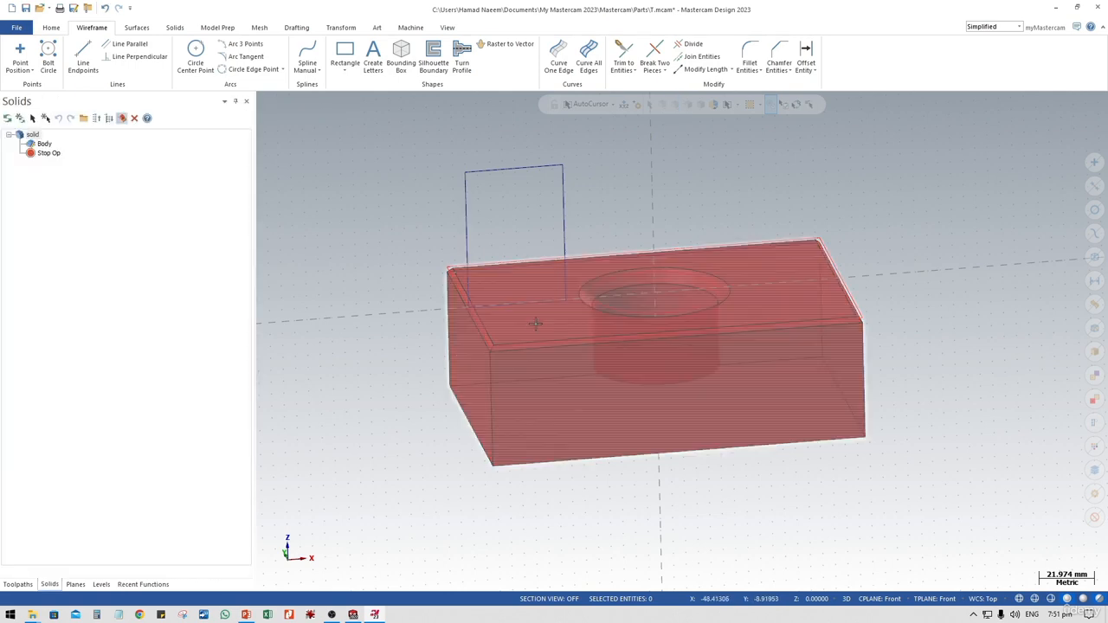
# - Switch to the Front view and delete the rectangle's slightly sloped lower line
pyautogui.click(447, 28)
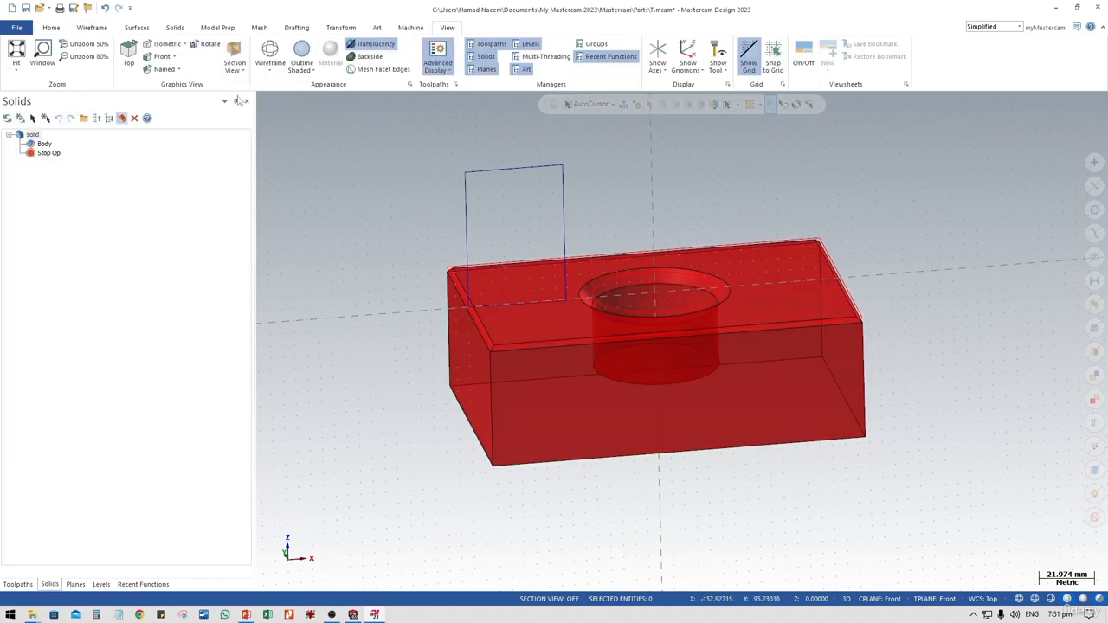
pyautogui.click(162, 56)
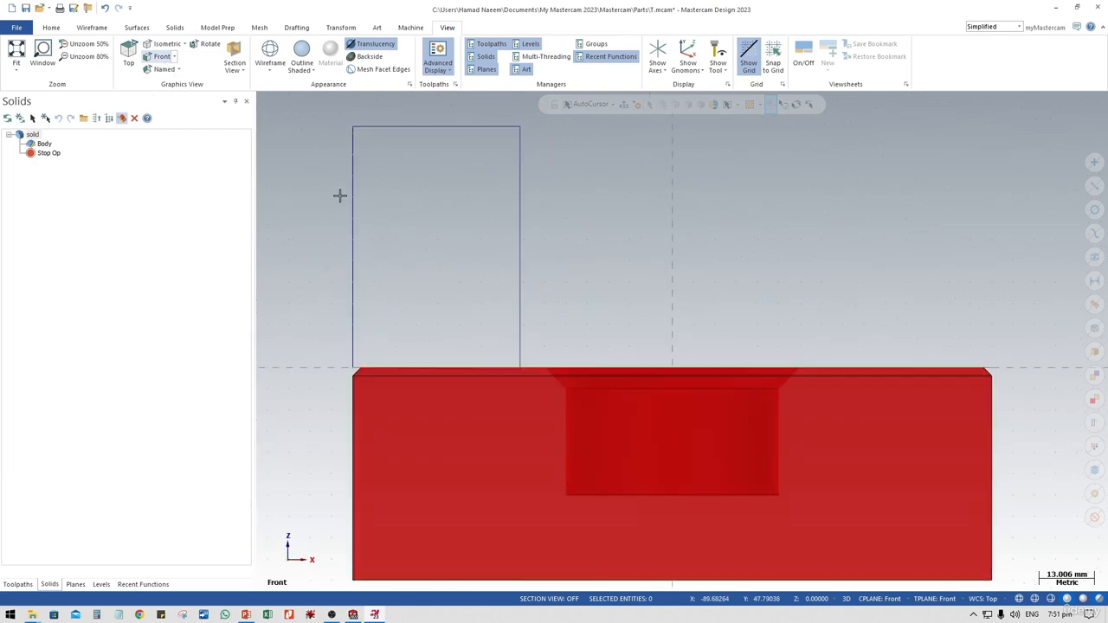
pyautogui.scroll(2, 469, 352)
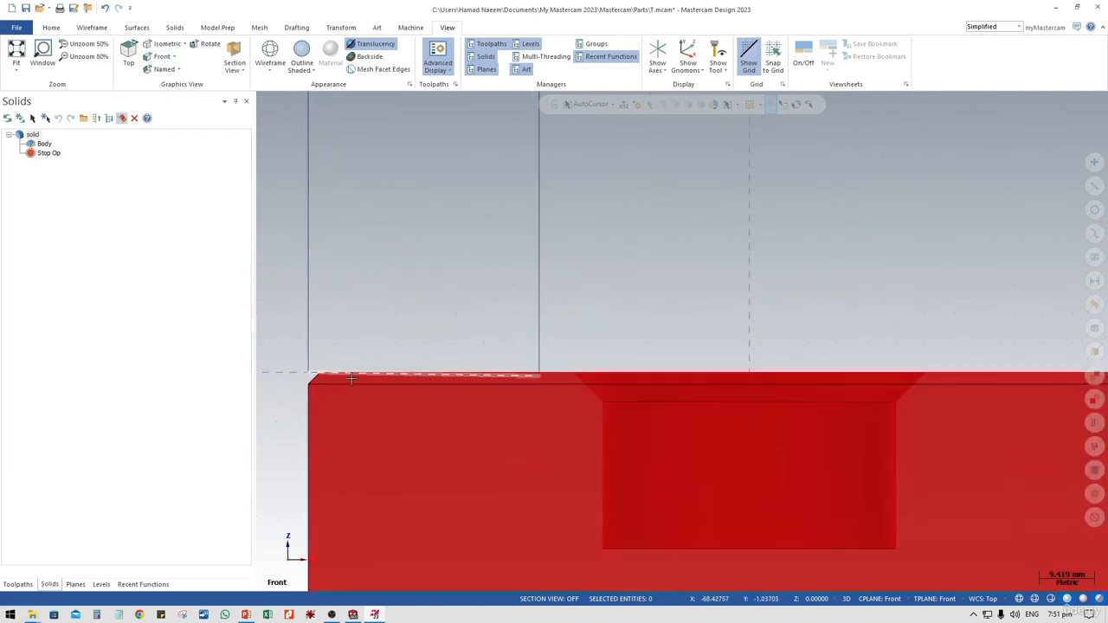
pyautogui.click(530, 373)
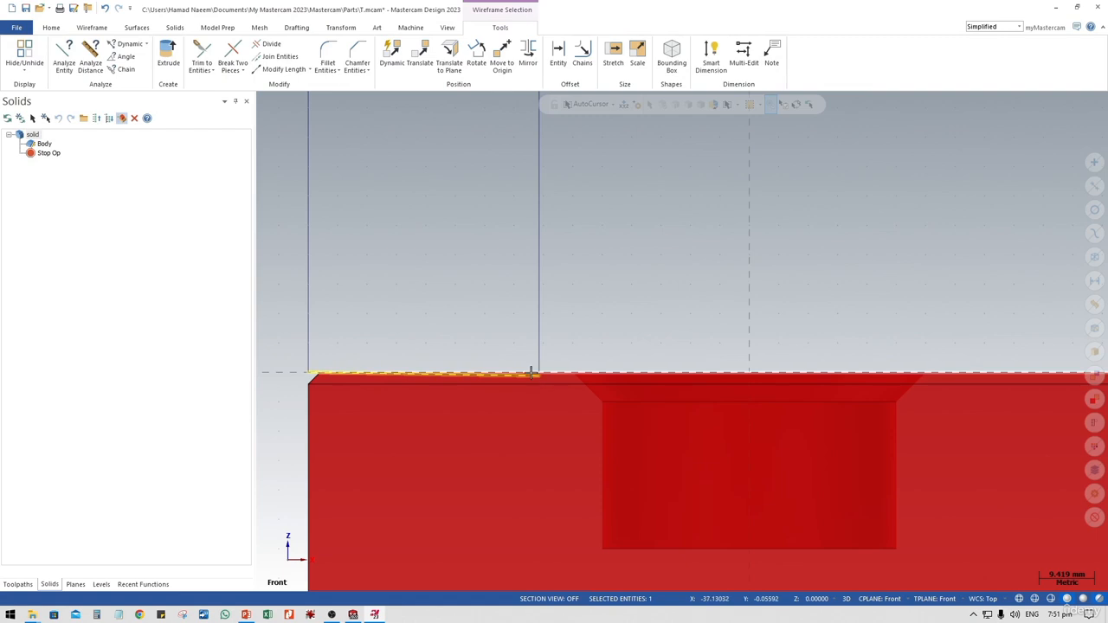
pyautogui.scroll(1, 531, 371)
pyautogui.scroll(1, 531, 373)
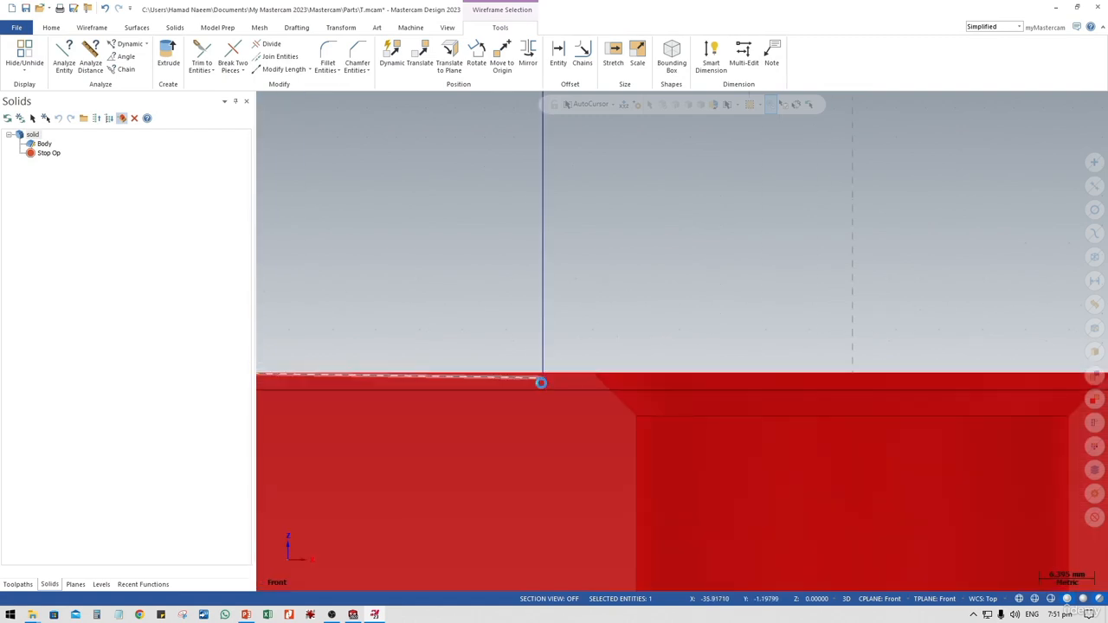
pyautogui.press('Delete')
# - Draw a horizontal line about 42 mm long along the block's upper face, starting at the left vertical line's lower end
pyautogui.scroll(-1, 429, 371)
pyautogui.keyDown('ctrl'); pyautogui.moveTo(430, 369); pyautogui.dragTo(662, 354, button='middle'); pyautogui.keyUp('ctrl')
pyautogui.click(92, 27)
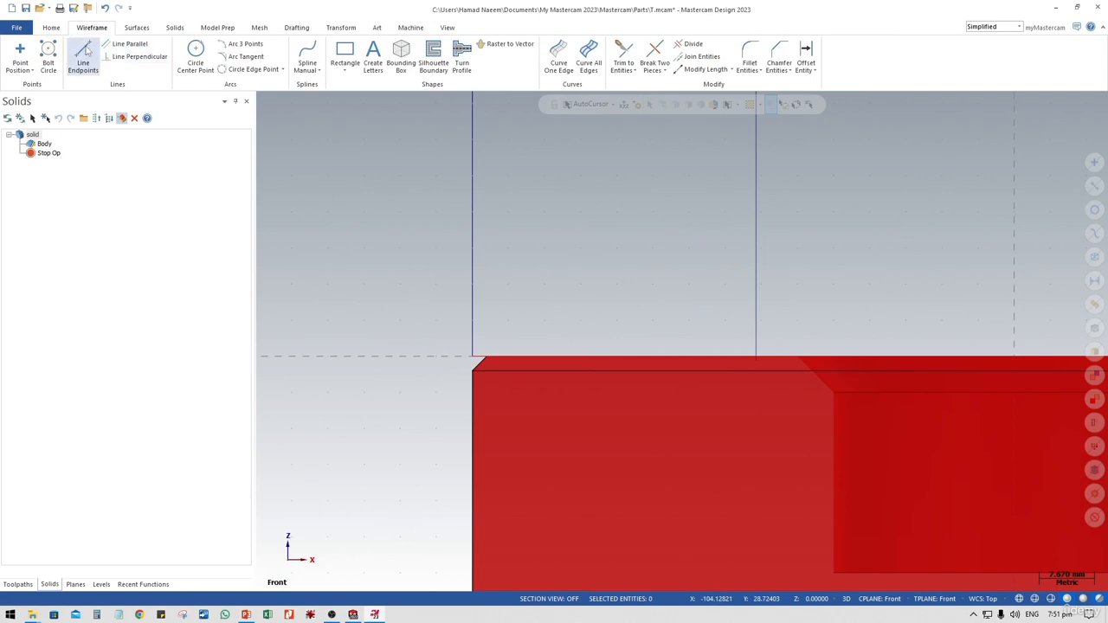
pyautogui.click(83, 54)
pyautogui.click(474, 356)
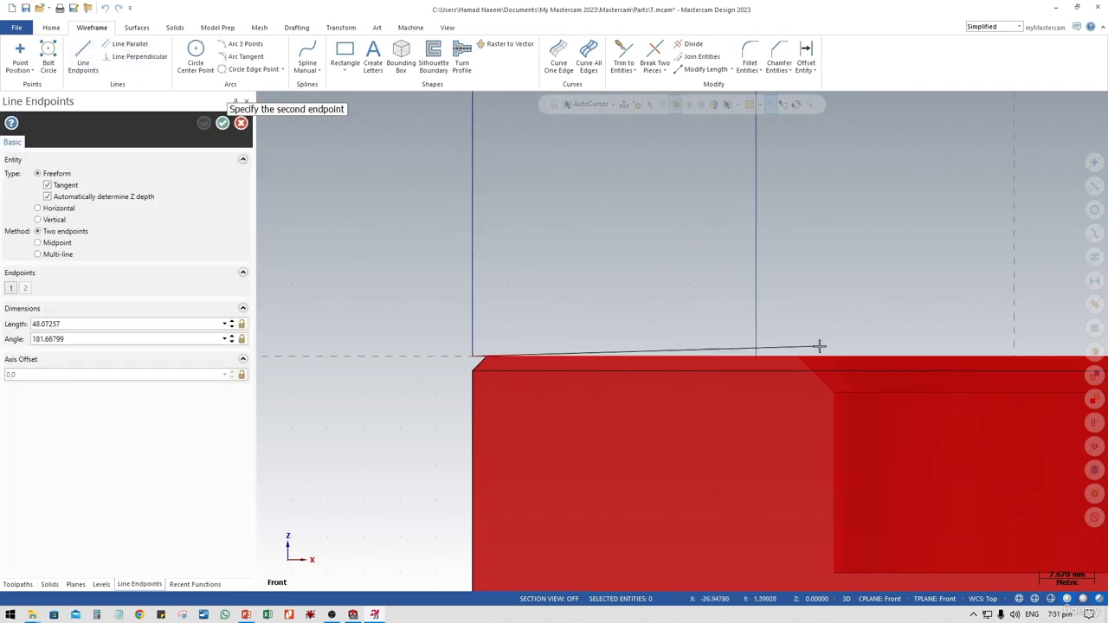
pyautogui.click(777, 357)
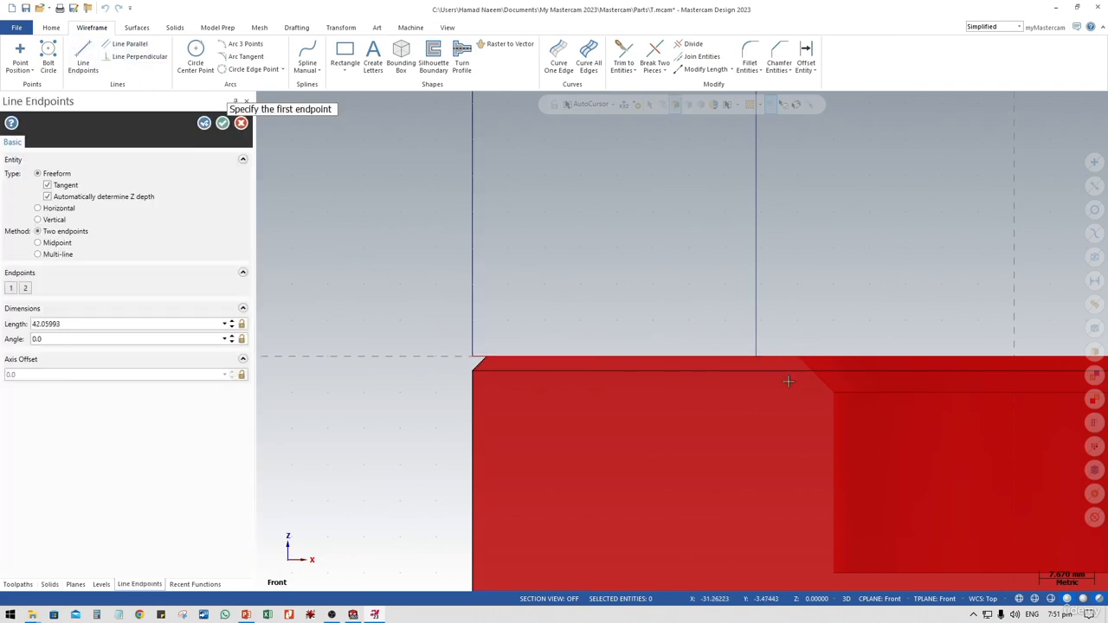
pyautogui.press('Escape')
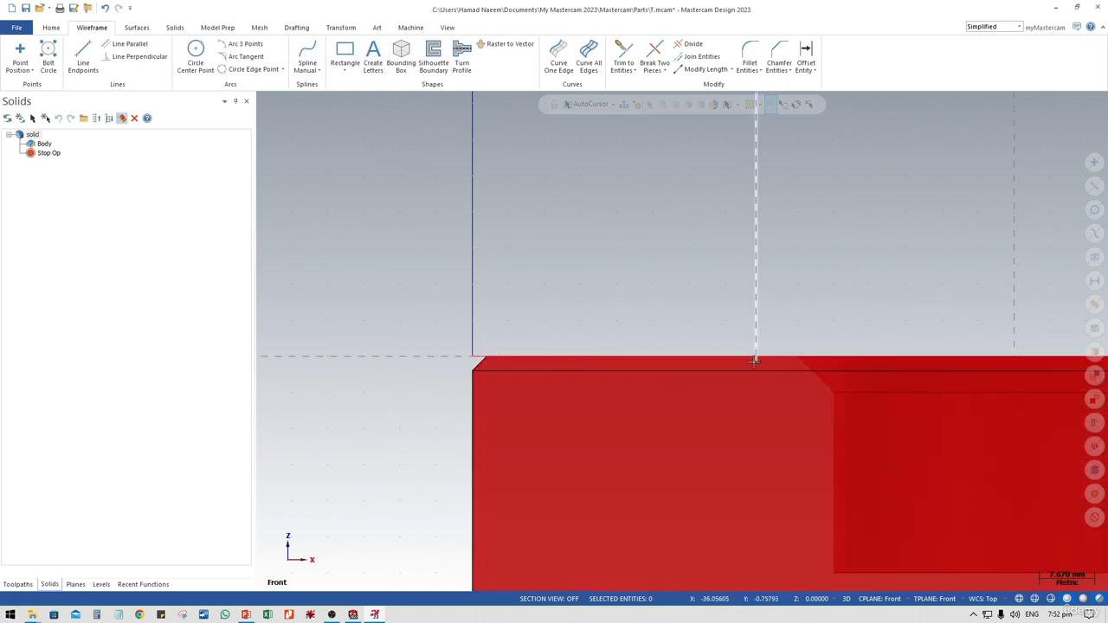
# - Move the right vertical line's lower endpoint up onto the block's upper face, making the line about 56.6 mm long
pyautogui.scroll(5, 754, 360)
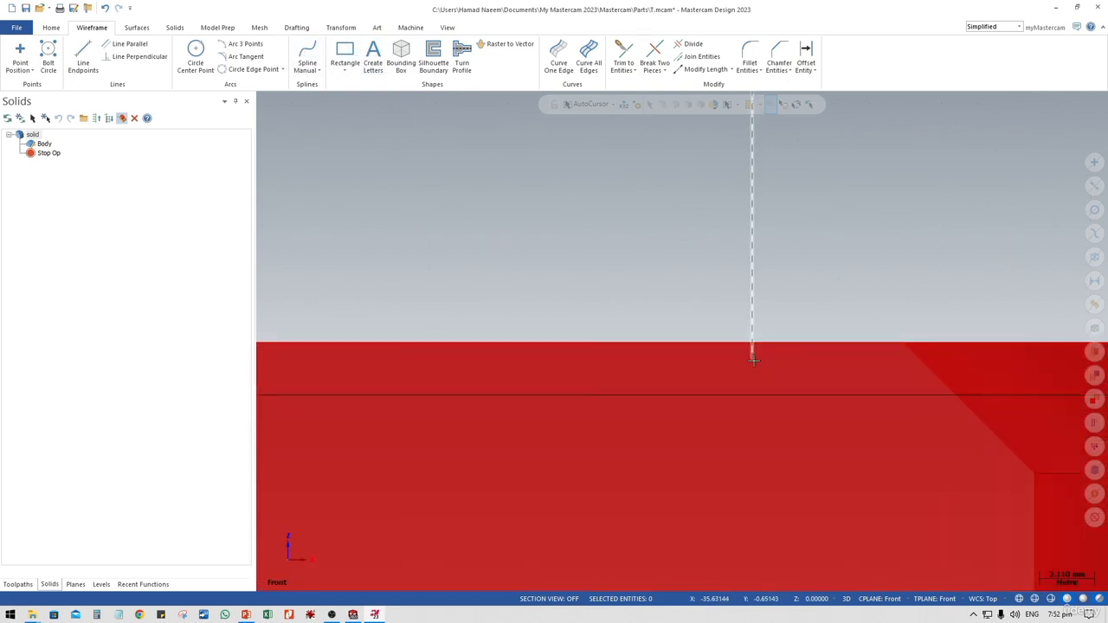
pyautogui.click(754, 360)
pyautogui.doubleClick(755, 357)
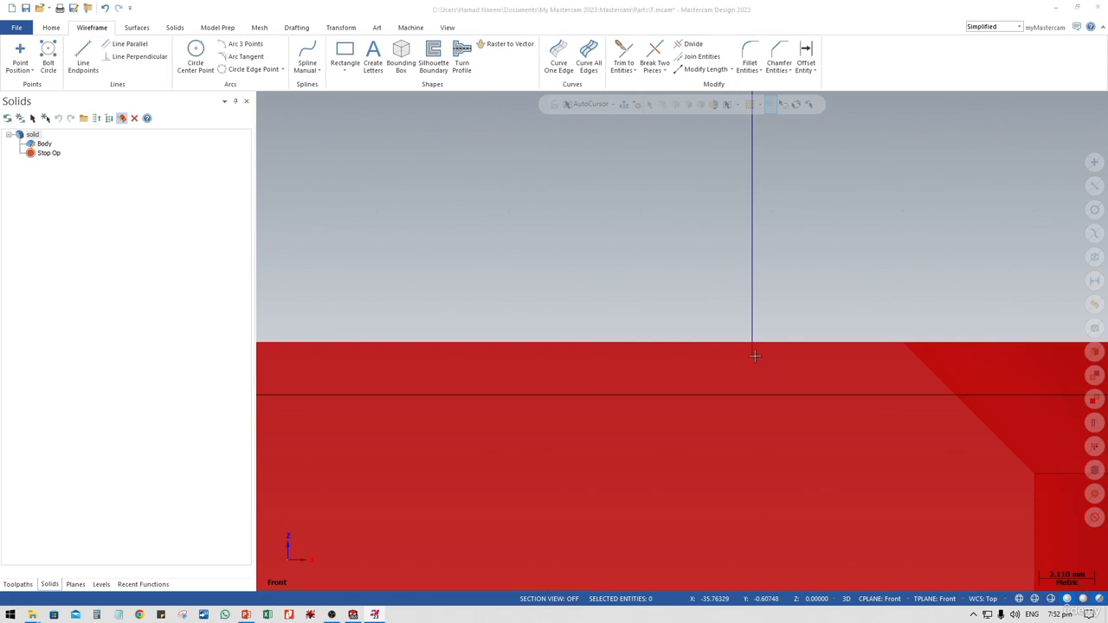
pyautogui.click(751, 351)
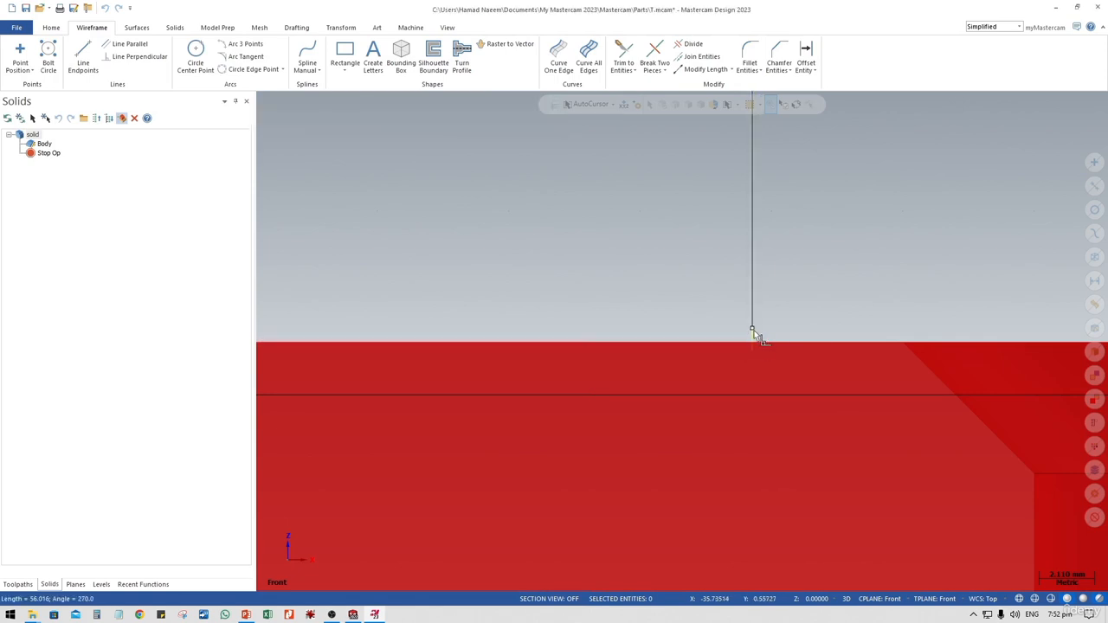
pyautogui.click(753, 346)
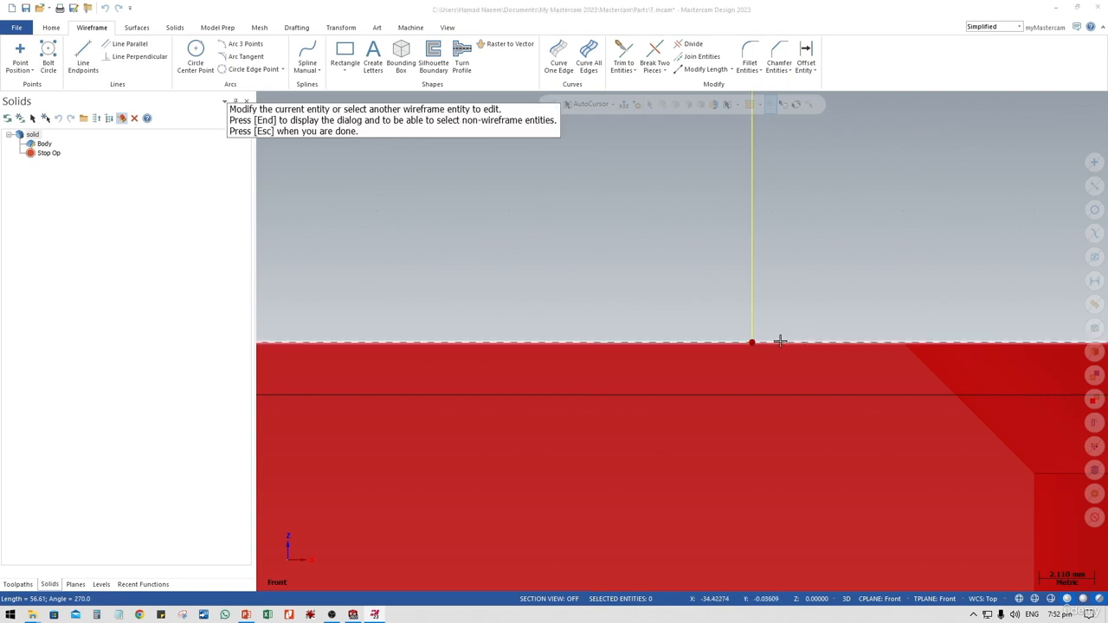
# - Shorten the horizontal base line to about 39.3 mm so it ends at the right vertical line's lower endpoint
pyautogui.moveTo(718, 334); pyautogui.dragTo(724, 346, button='middle')
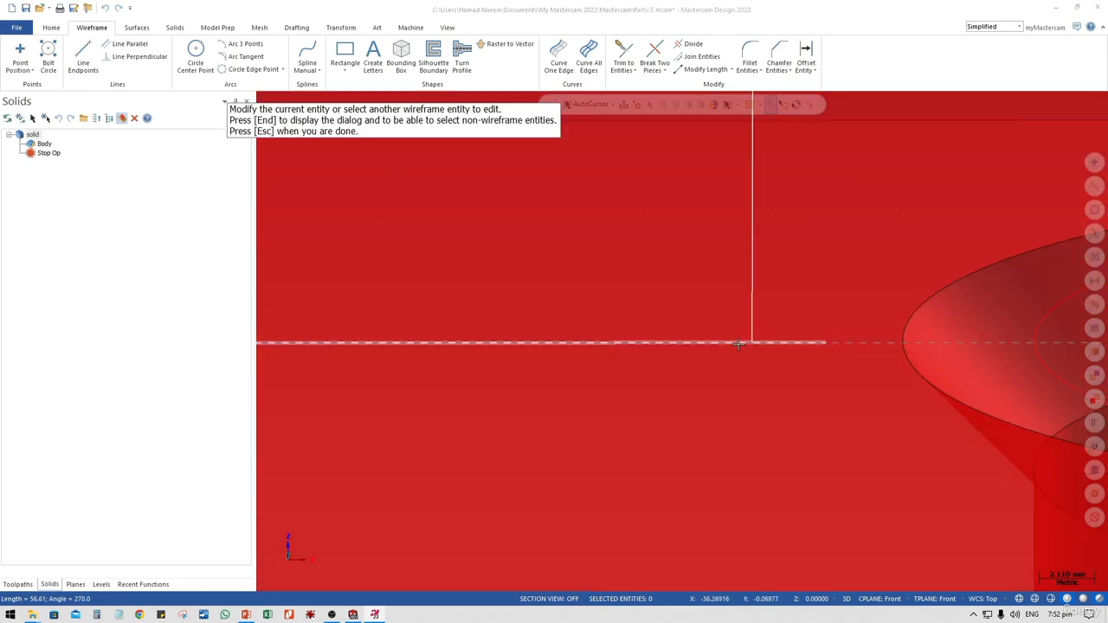
pyautogui.click(825, 343)
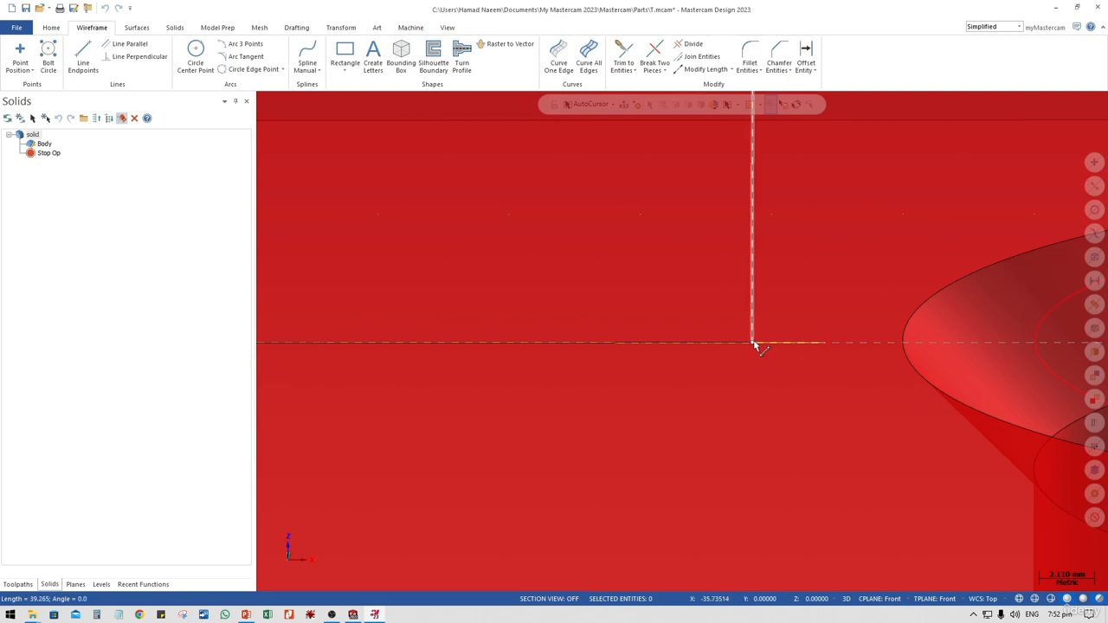
pyautogui.click(753, 344)
# - Extrude the closed rectangular profile as a new body, with a distance of 15 mm in both directions
pyautogui.scroll(-3, 636, 341)
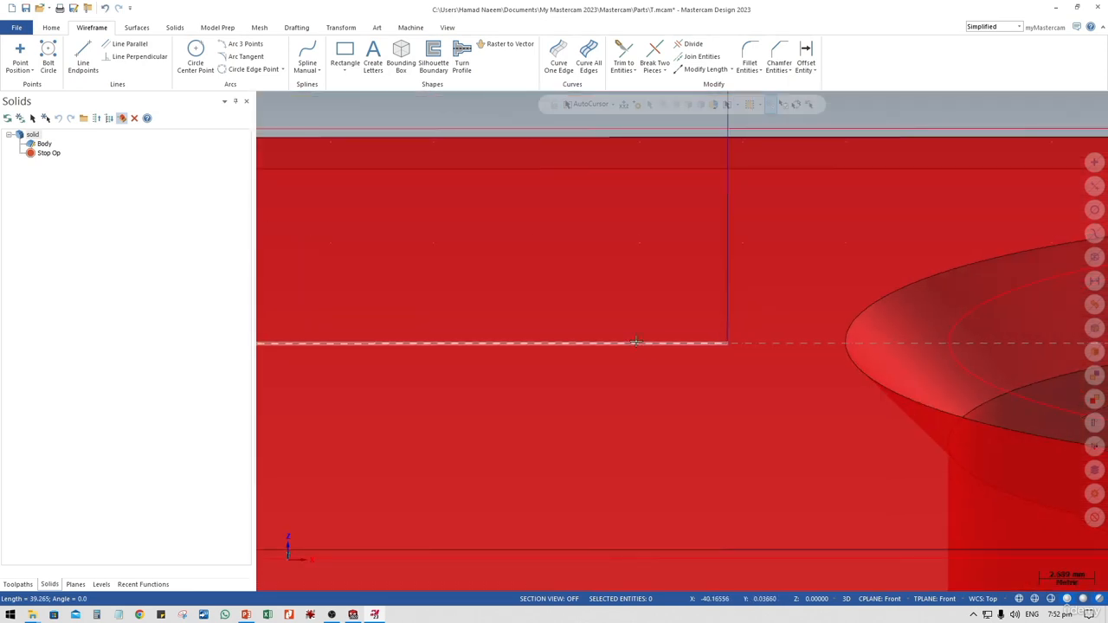
pyautogui.scroll(-3, 635, 341)
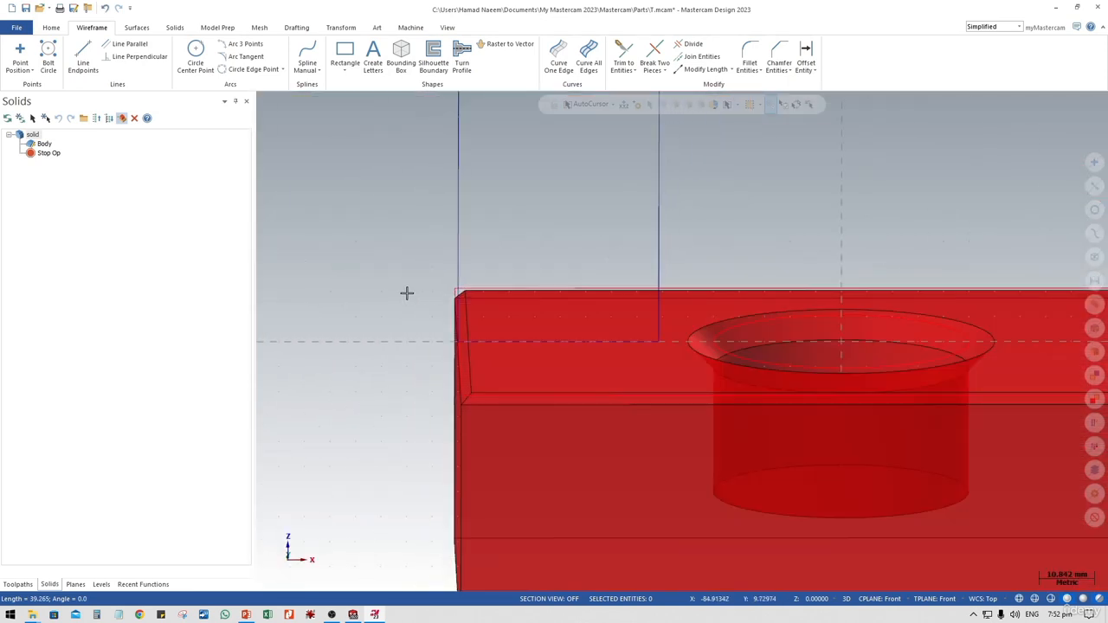
pyautogui.scroll(-3, 442, 405)
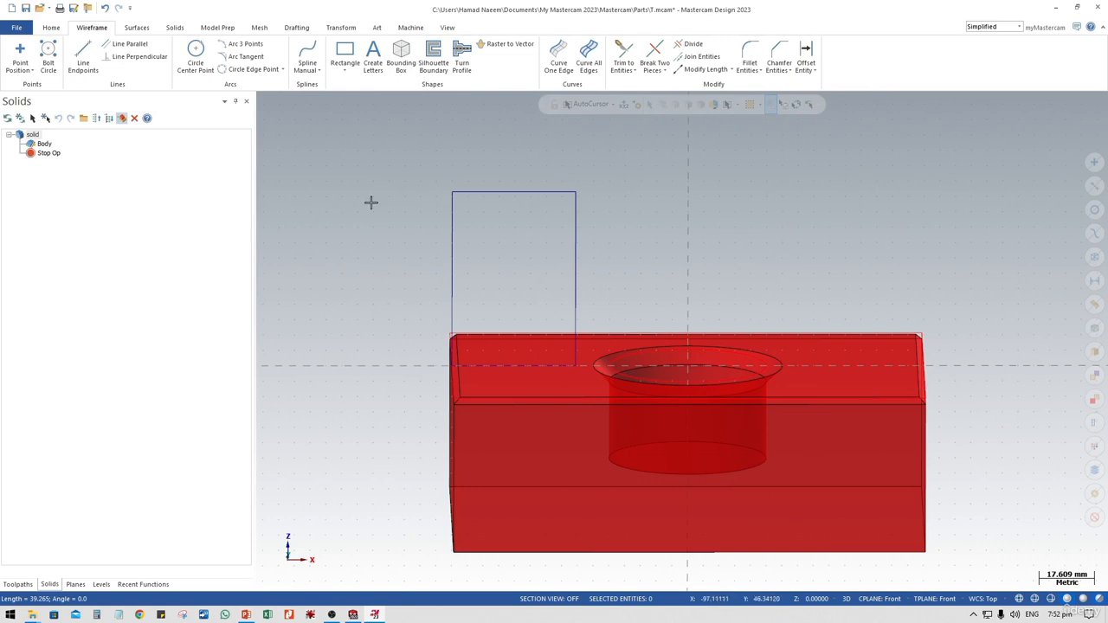
pyautogui.click(181, 29)
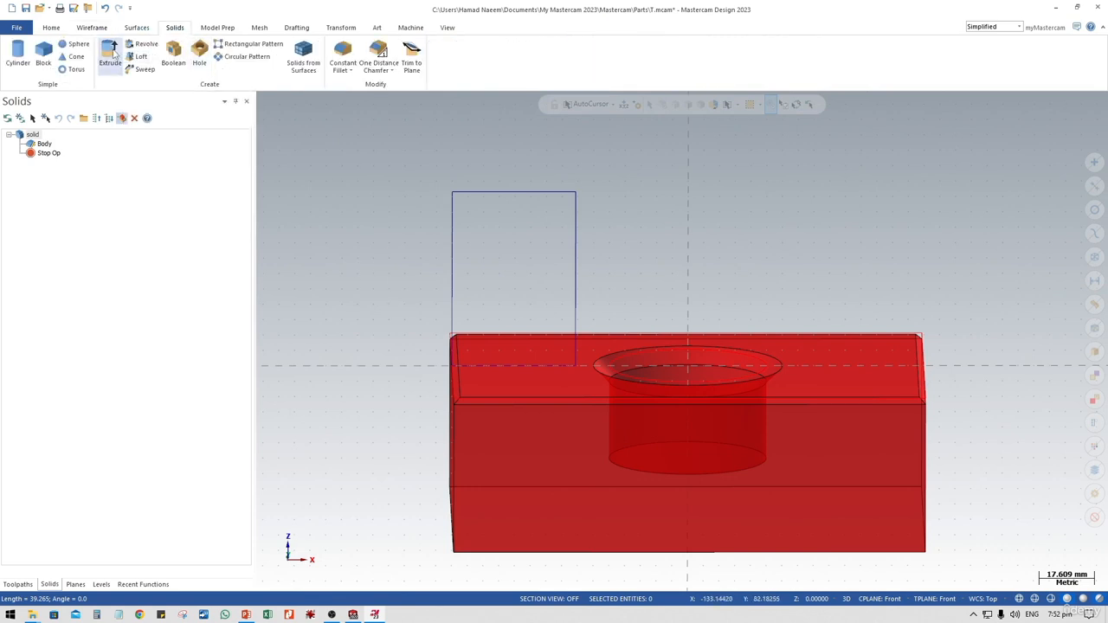
pyautogui.click(111, 53)
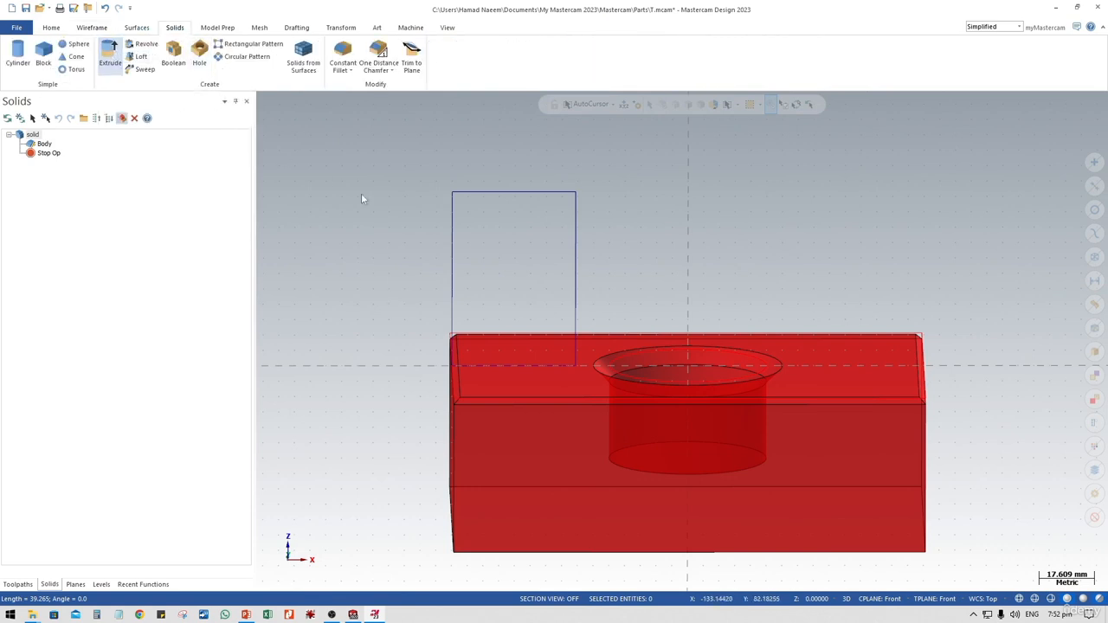
pyautogui.click(452, 228)
pyautogui.click(31, 510)
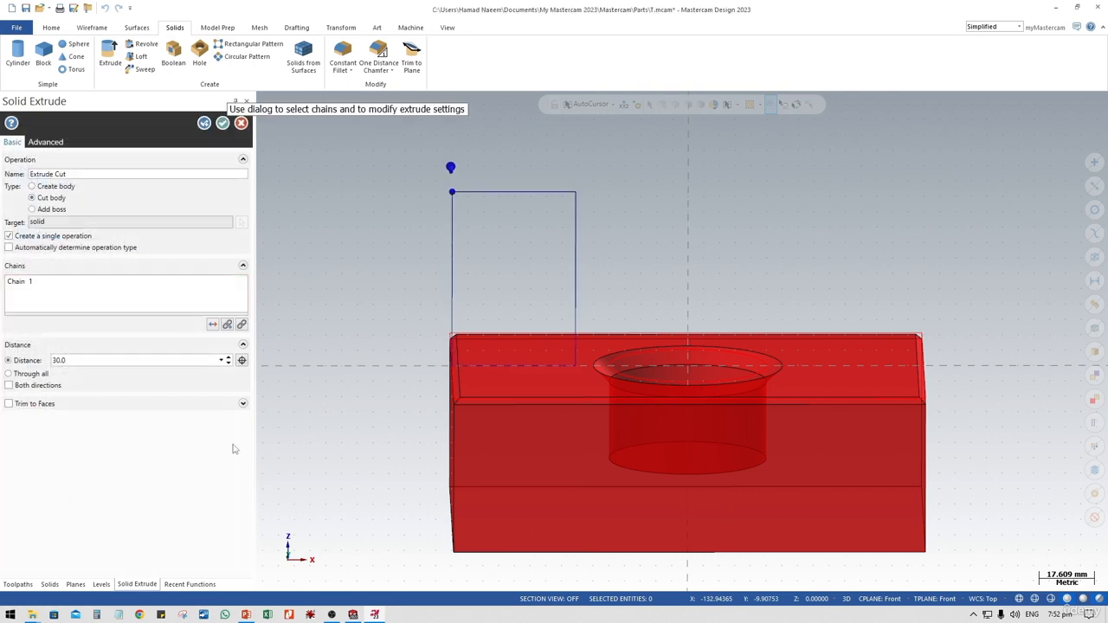
pyautogui.hotkey('alt', '7')
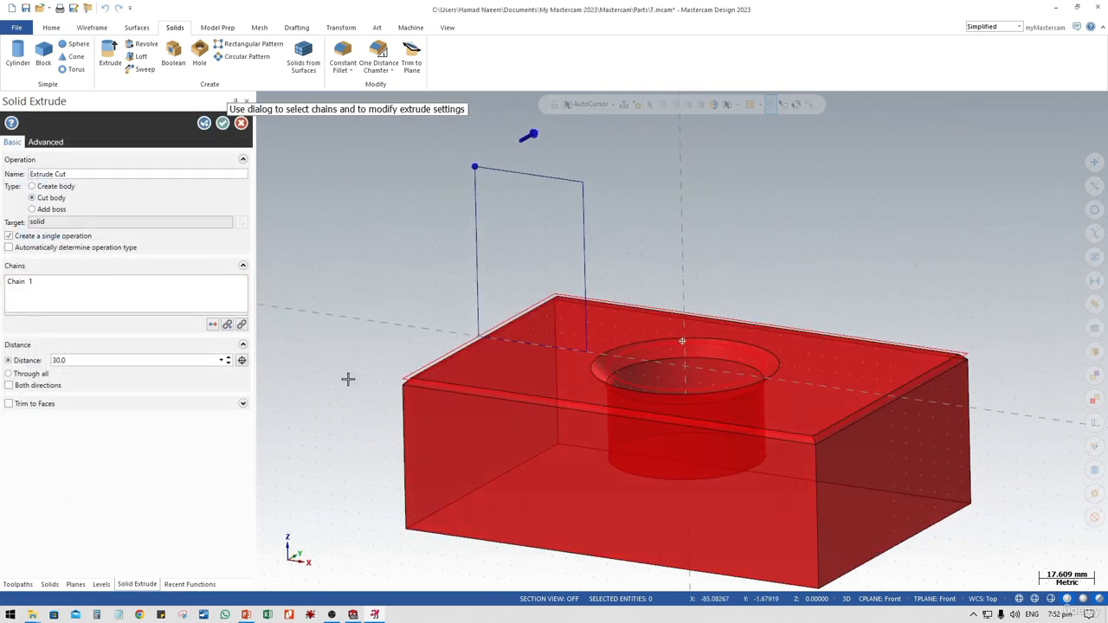
pyautogui.click(16, 390)
pyautogui.click(49, 186)
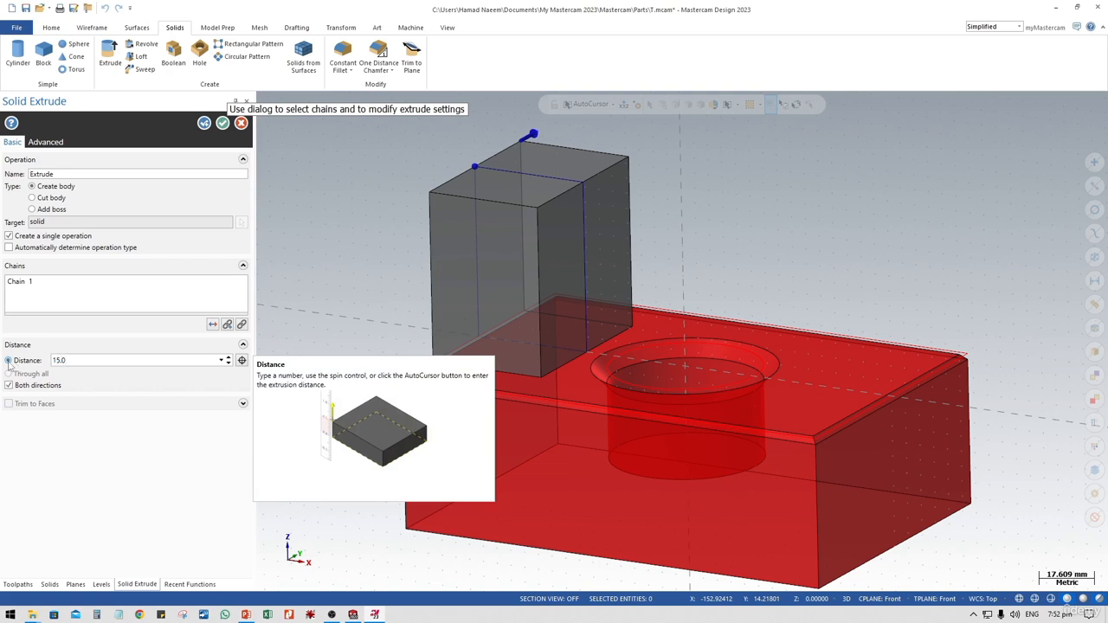
pyautogui.click(137, 457)
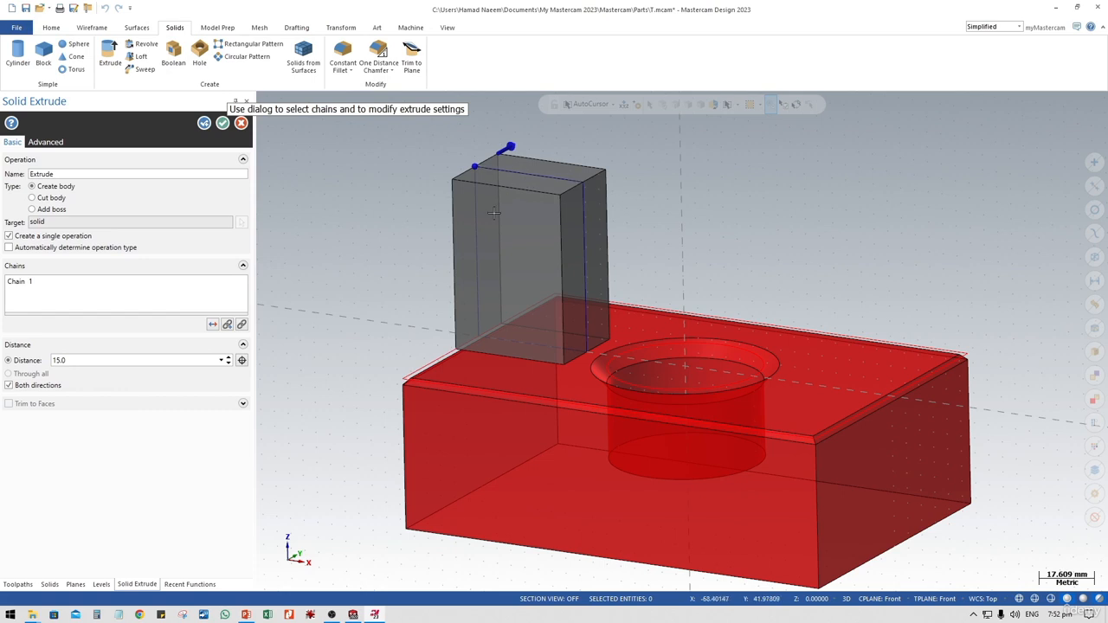
pyautogui.click(147, 359)
pyautogui.click(222, 124)
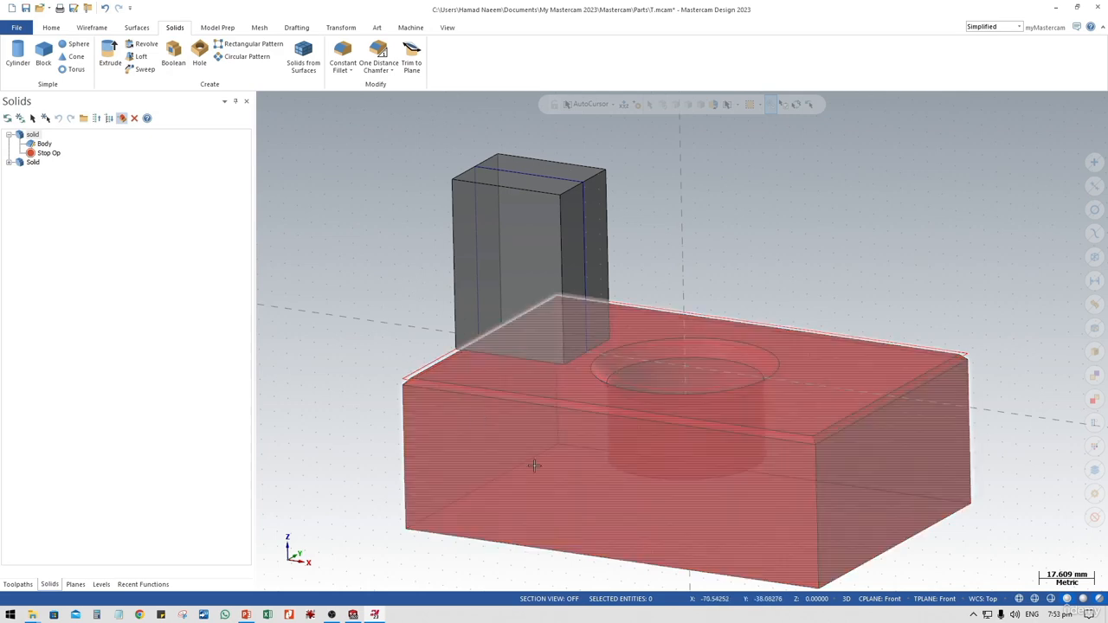
# - Join the two solids with a Boolean Add, using the extruded upright body as target and the pocketed block as tool body
pyautogui.moveTo(547, 438); pyautogui.dragTo(582, 432, button='middle')
pyautogui.click(9, 163)
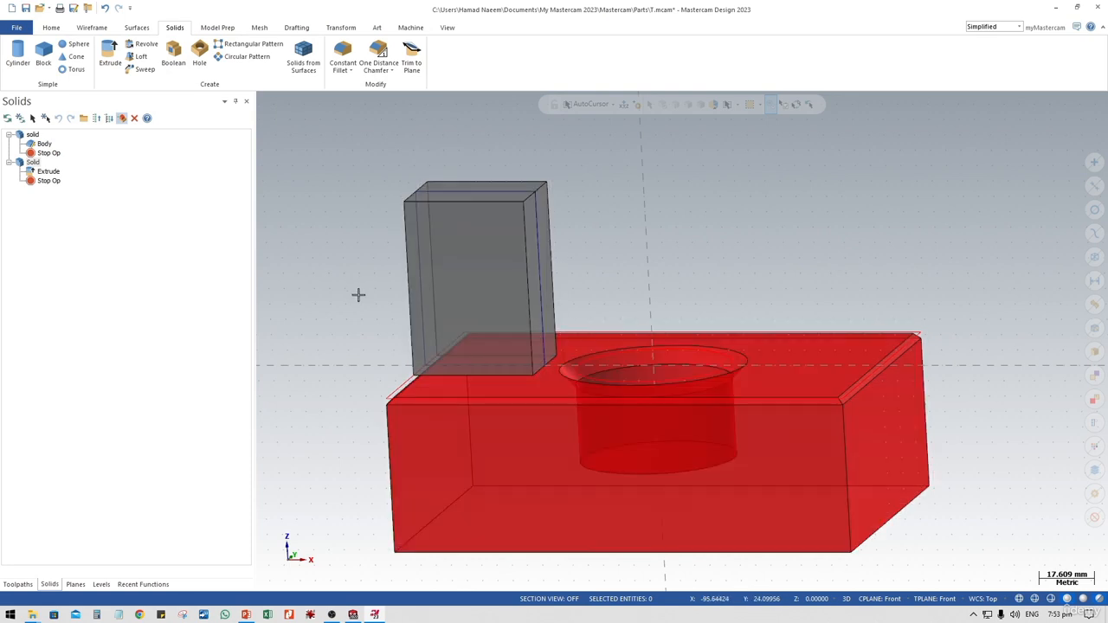
pyautogui.moveTo(397, 411)
pyautogui.mouseDown(button='middle')
pyautogui.moveTo(413, 405)
pyautogui.moveTo(440, 419)
pyautogui.moveTo(413, 399)
pyautogui.moveTo(426, 409)
pyautogui.mouseUp(button='middle')
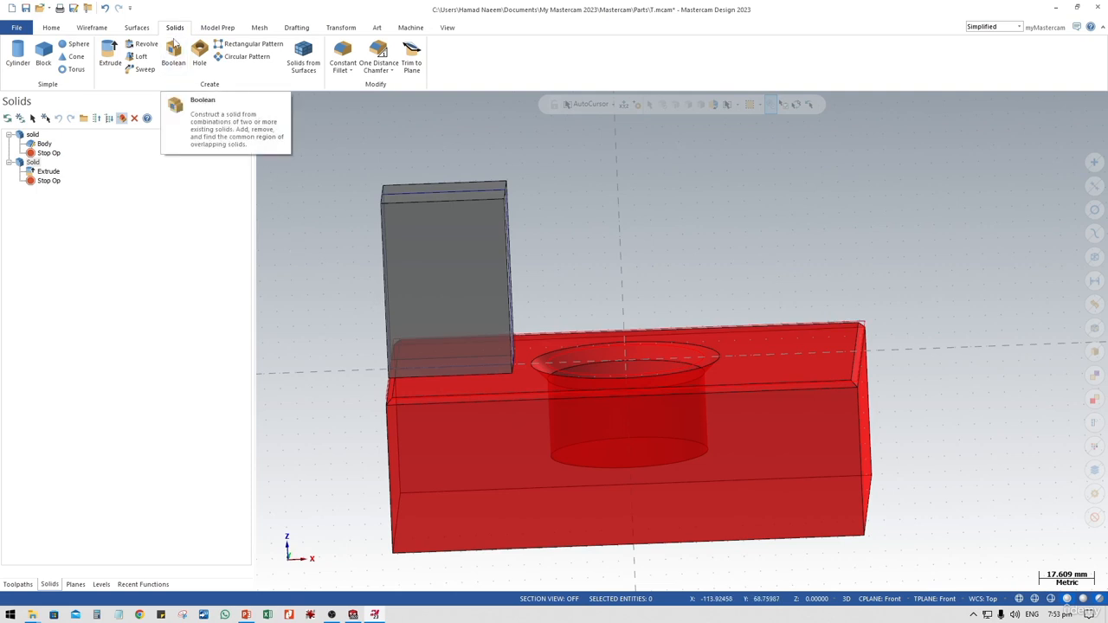
pyautogui.click(178, 57)
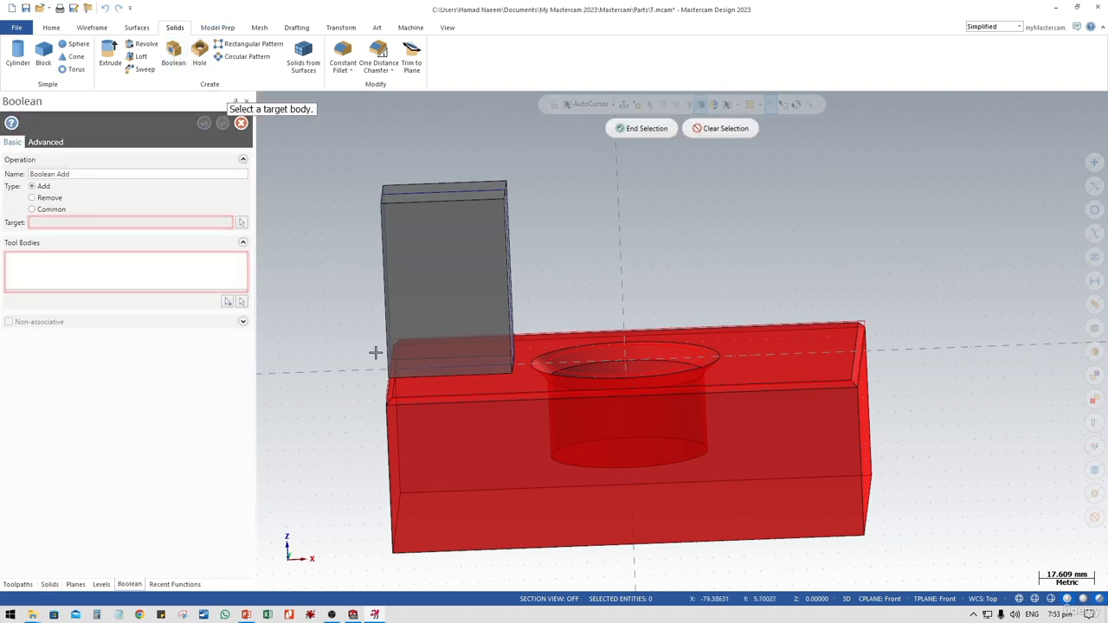
pyautogui.click(442, 274)
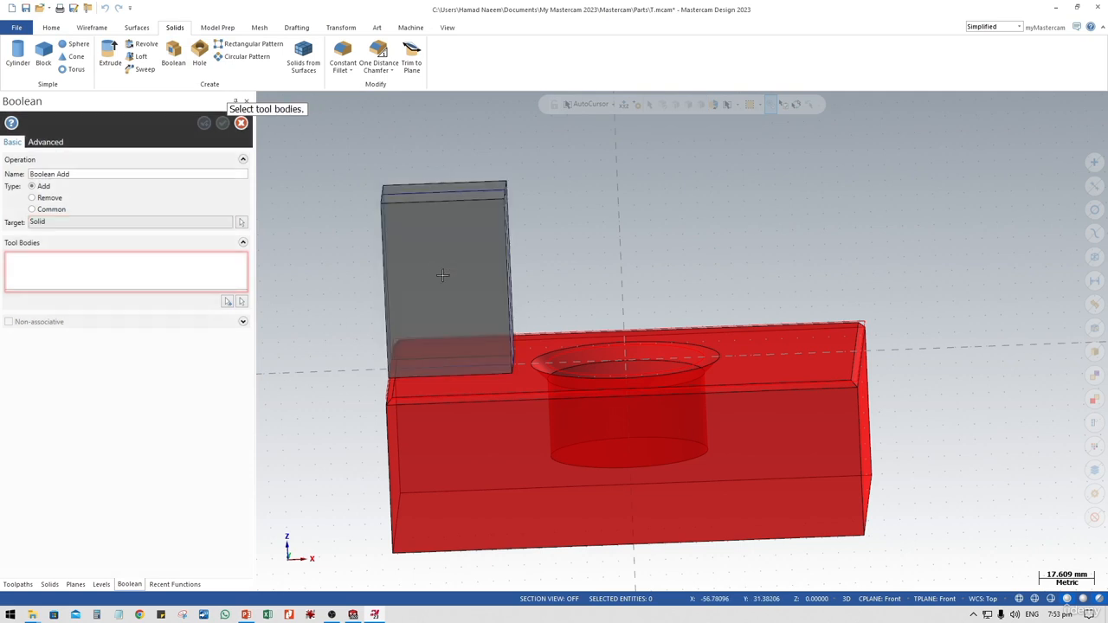
pyautogui.rightClick(77, 262)
pyautogui.click(110, 284)
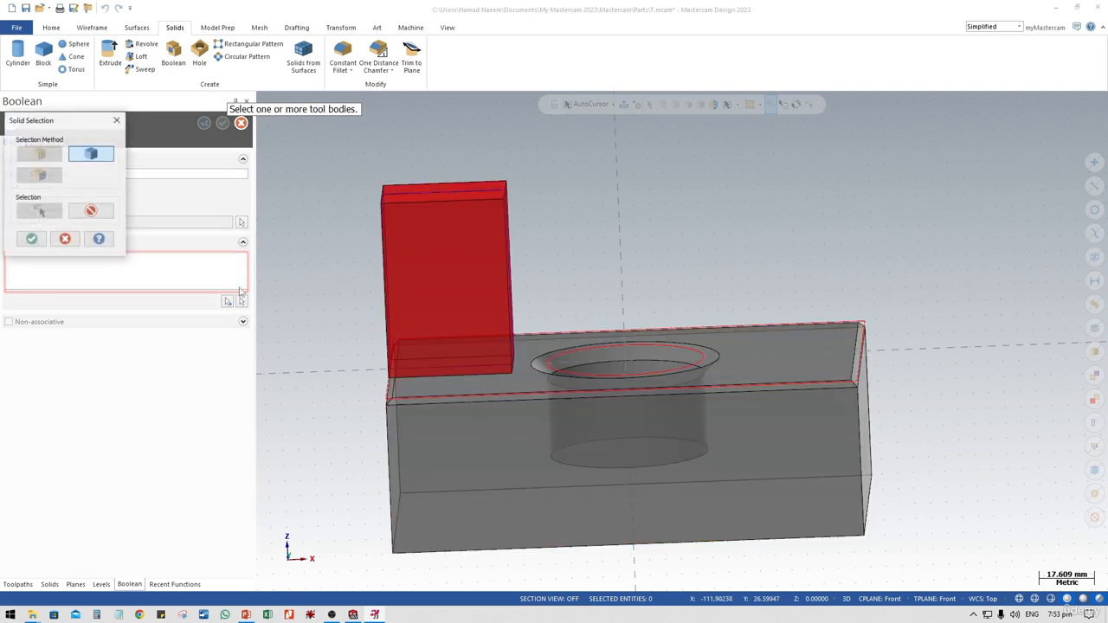
pyautogui.click(450, 323)
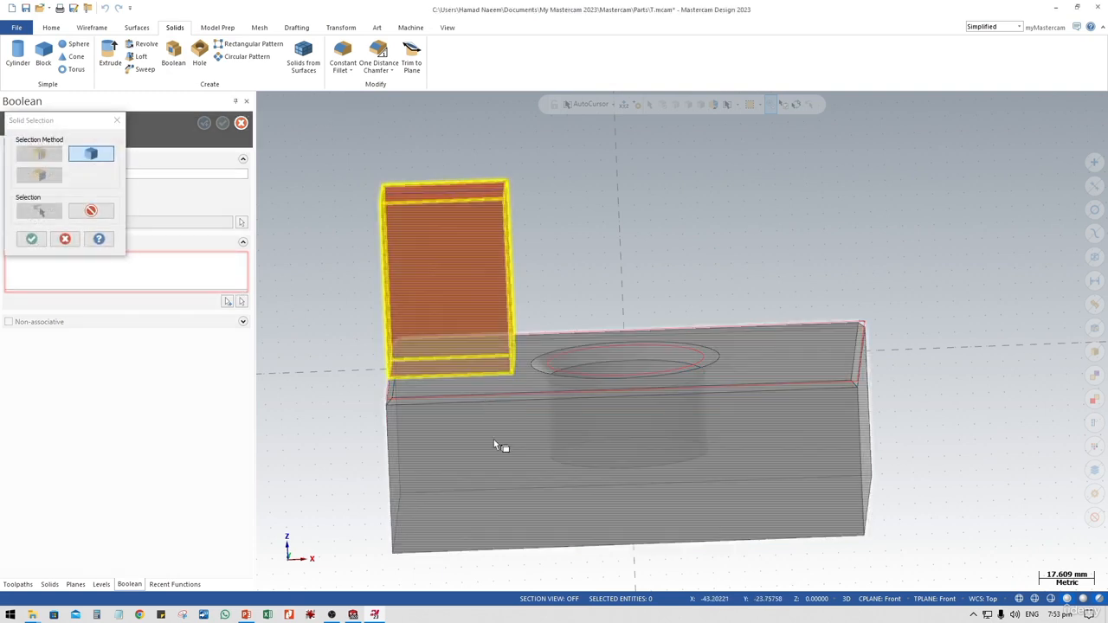
pyautogui.click(31, 240)
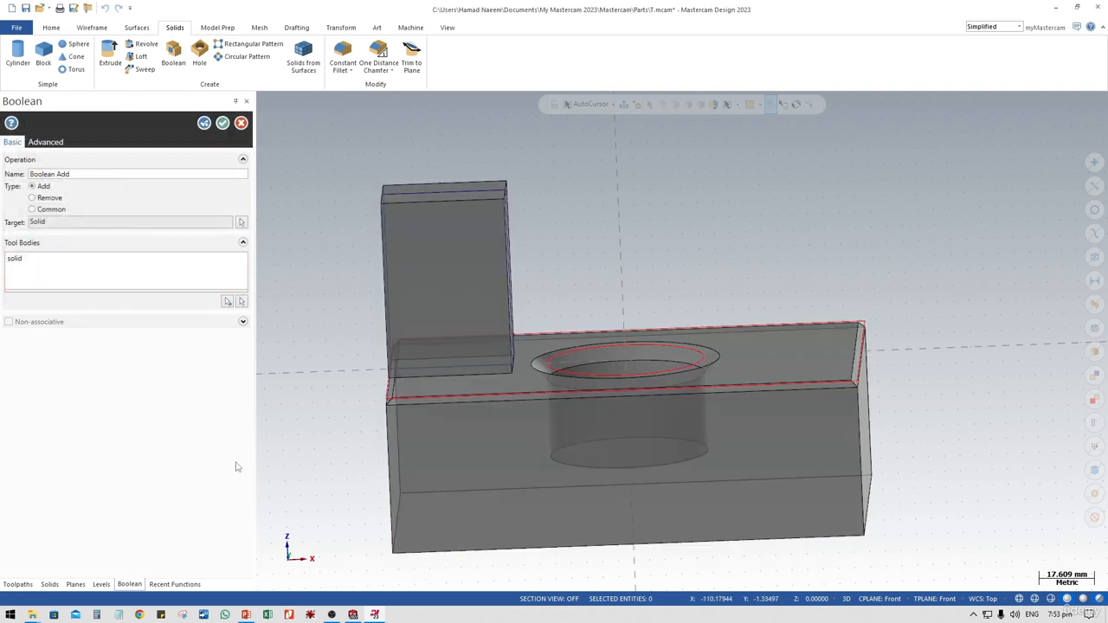
pyautogui.click(222, 122)
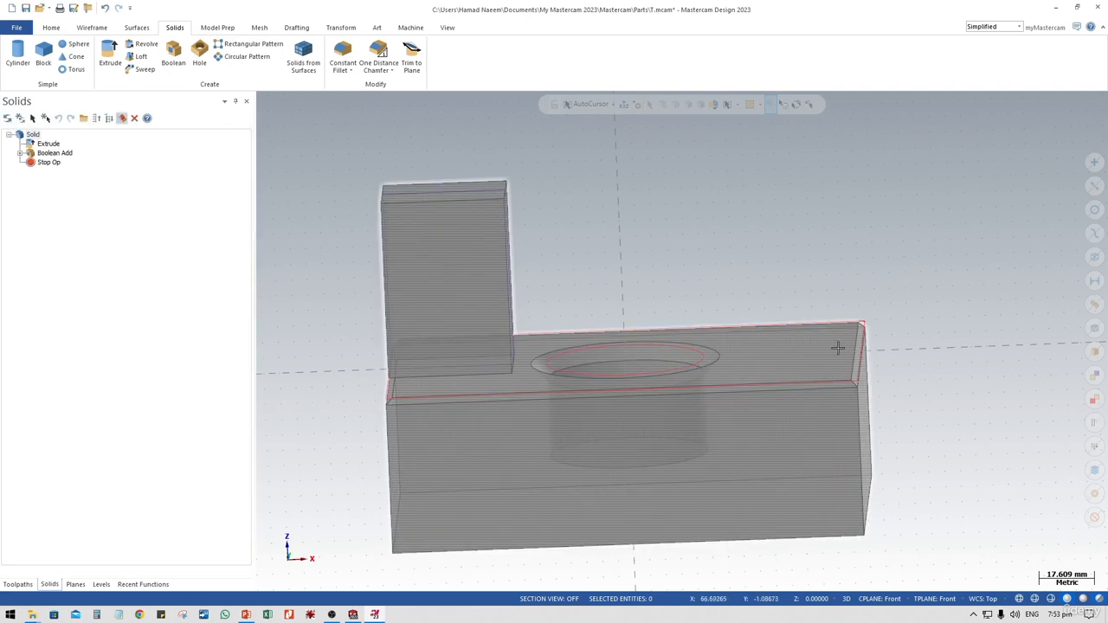
# - Select the merged solid and examine it from several angles
pyautogui.click(782, 354)
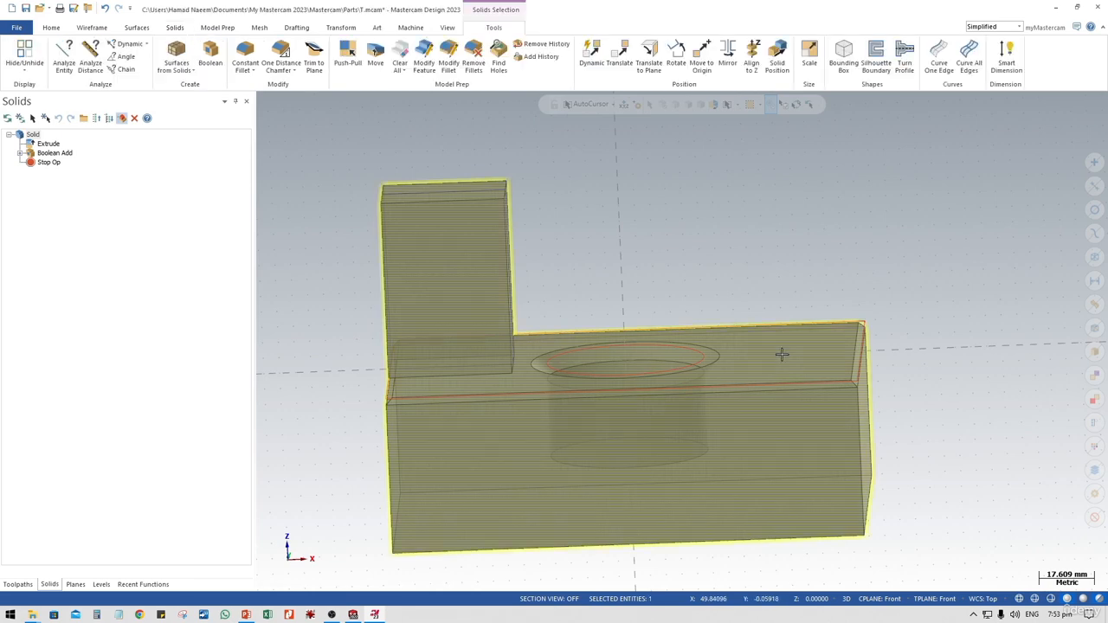
pyautogui.moveTo(583, 333); pyautogui.dragTo(650, 317, button='middle')
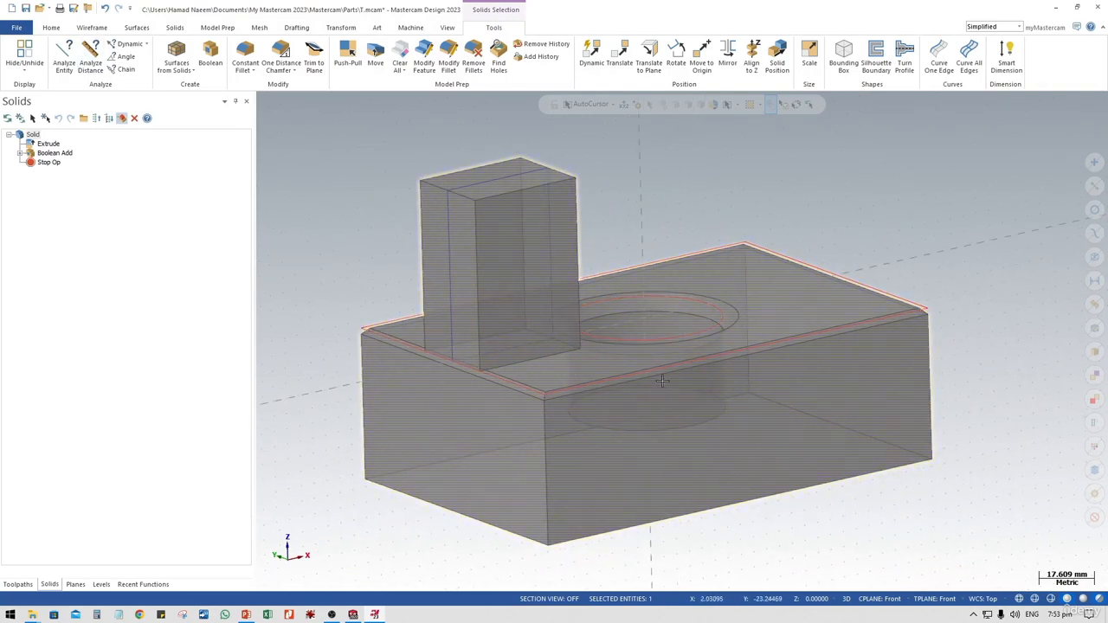
pyautogui.click(92, 27)
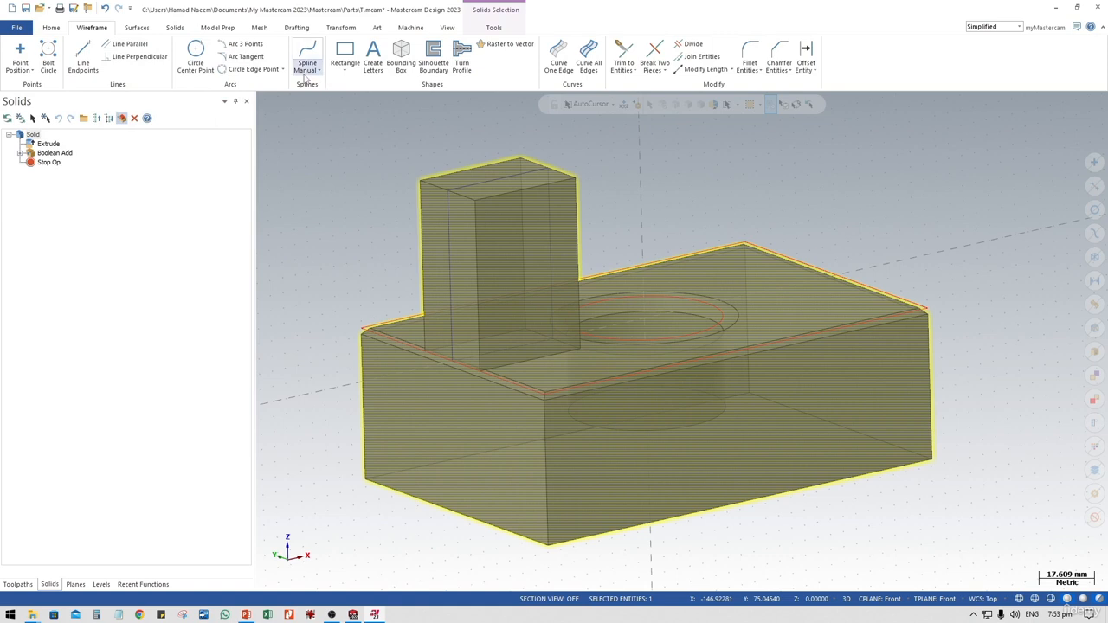
pyautogui.click(178, 30)
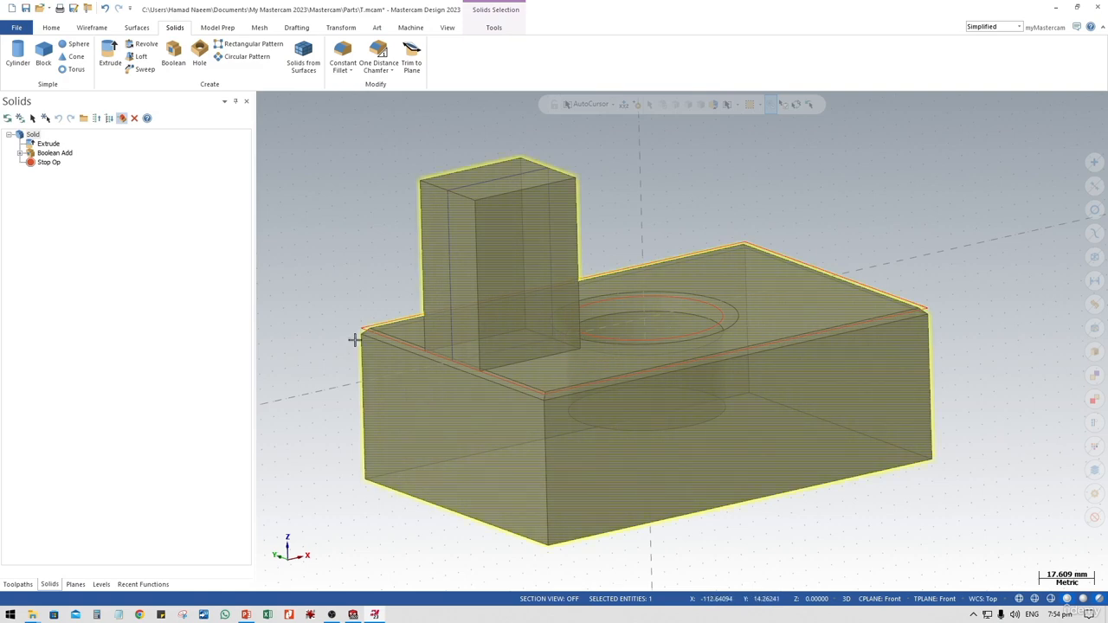
pyautogui.moveTo(452, 345)
pyautogui.mouseDown(button='middle')
pyautogui.moveTo(407, 333)
pyautogui.moveTo(393, 367)
pyautogui.moveTo(568, 395)
pyautogui.mouseUp(button='middle')
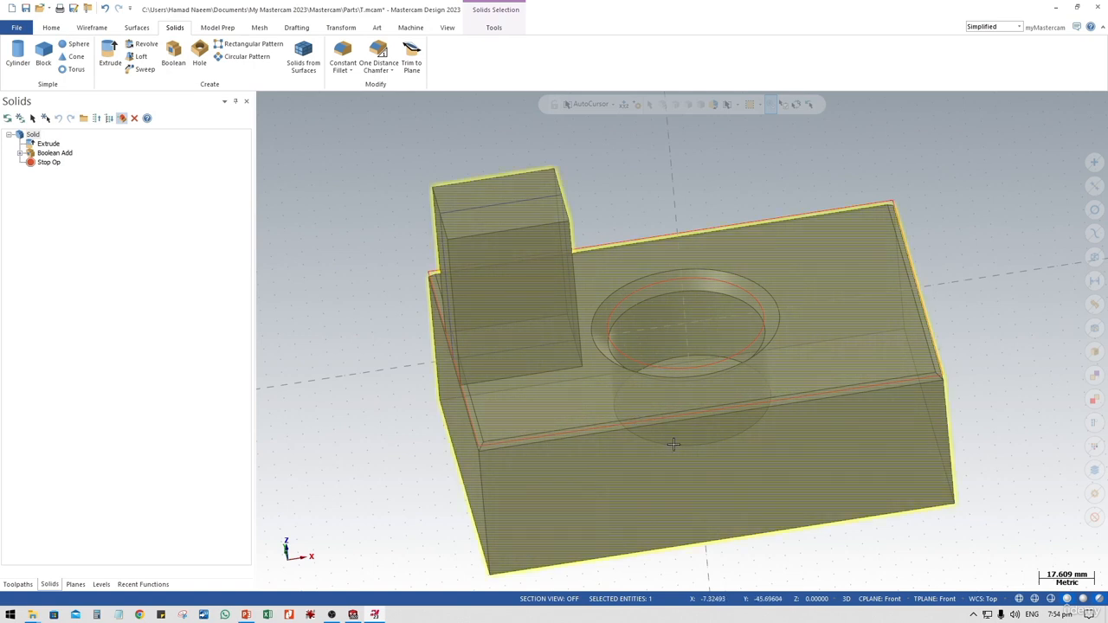
pyautogui.keyDown('ctrl'); pyautogui.moveTo(672, 445); pyautogui.dragTo(603, 420, button='middle'); pyautogui.keyUp('ctrl')
pyautogui.moveTo(571, 457)
pyautogui.mouseDown(button='middle')
pyautogui.moveTo(574, 425)
pyautogui.moveTo(545, 485)
pyautogui.moveTo(523, 438)
pyautogui.mouseUp(button='middle')
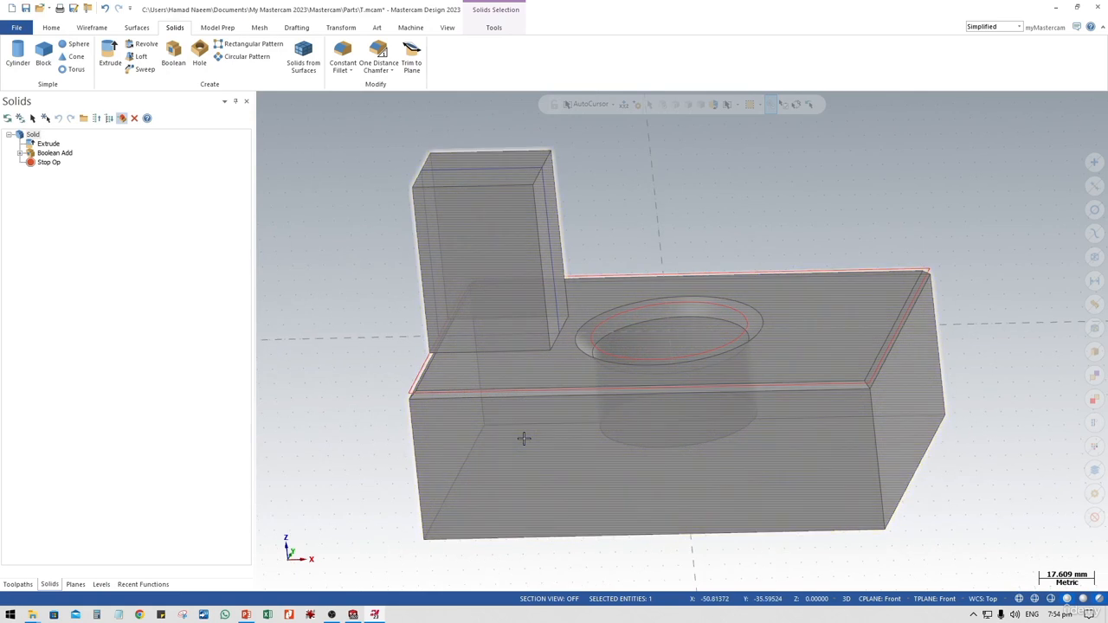